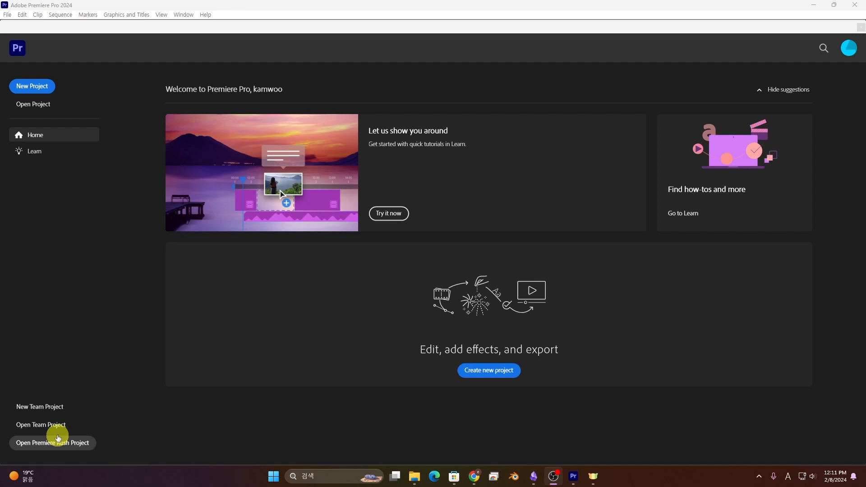
Start a new project and set its location to the D:\GLTC\Premiere Pro\Video Stocks folder.
{"action": "left_click", "coordinate": [58, 437]}
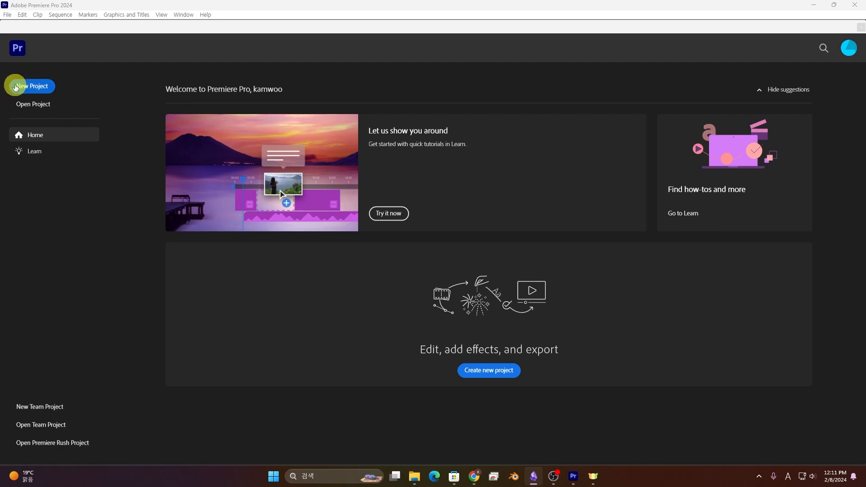
{"action": "left_click", "coordinate": [48, 86]}
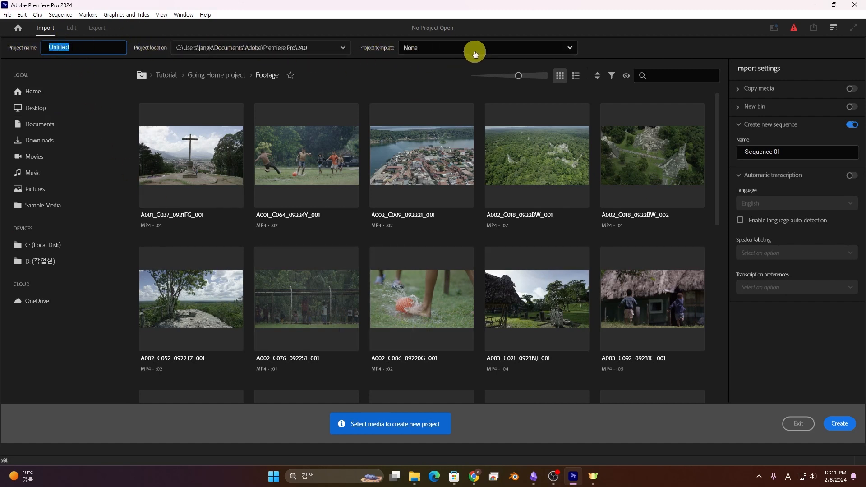
{"action": "left_click", "coordinate": [228, 47]}
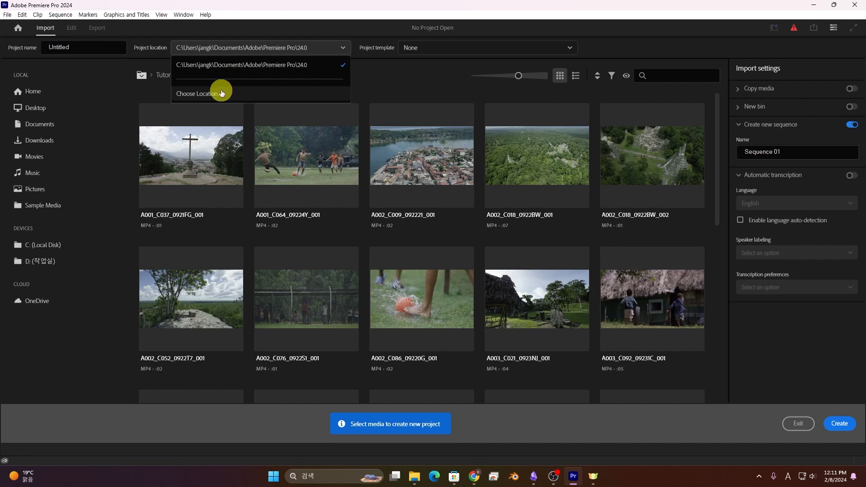
{"action": "left_click", "coordinate": [222, 93]}
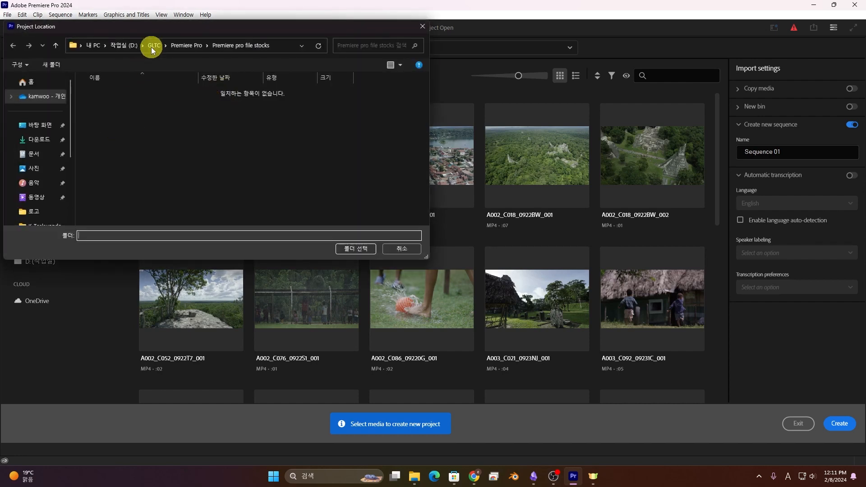
{"action": "left_click", "coordinate": [123, 45]}
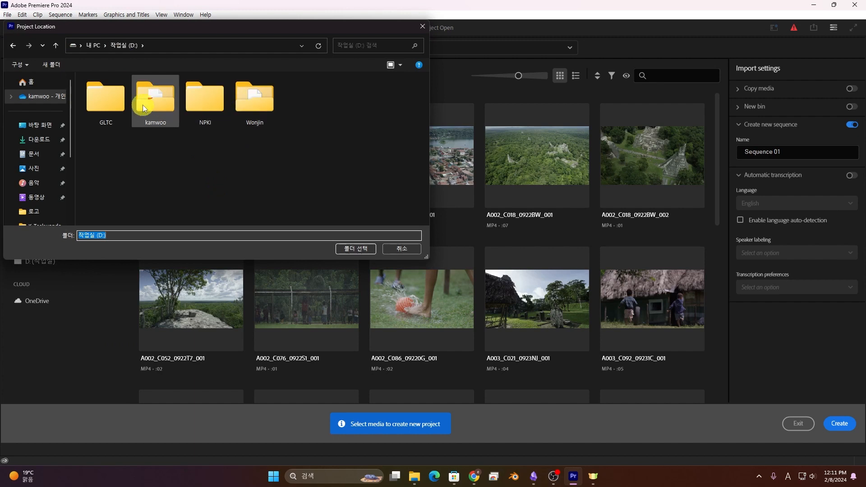
{"action": "double_click", "coordinate": [107, 100]}
{"action": "double_click", "coordinate": [144, 92]}
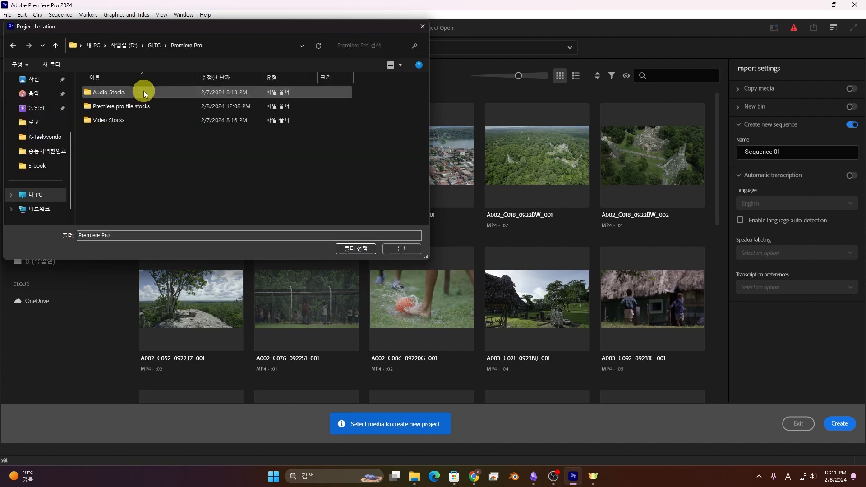
{"action": "double_click", "coordinate": [124, 120]}
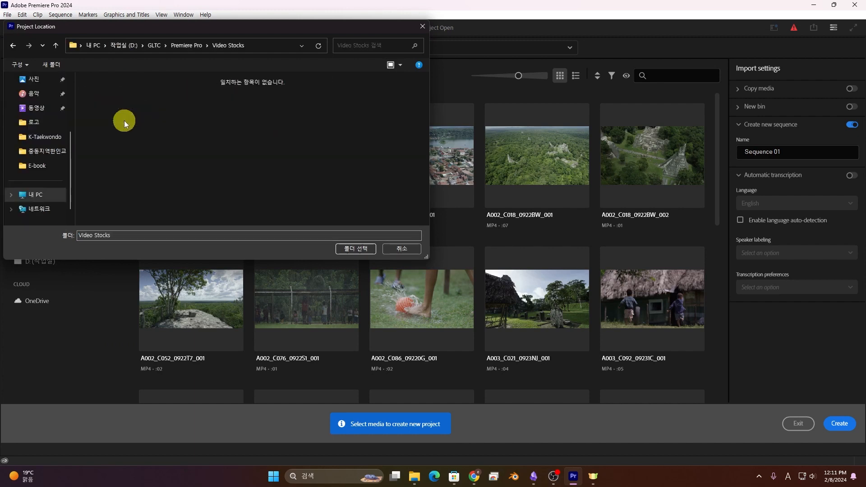
{"action": "left_click", "coordinate": [357, 249]}
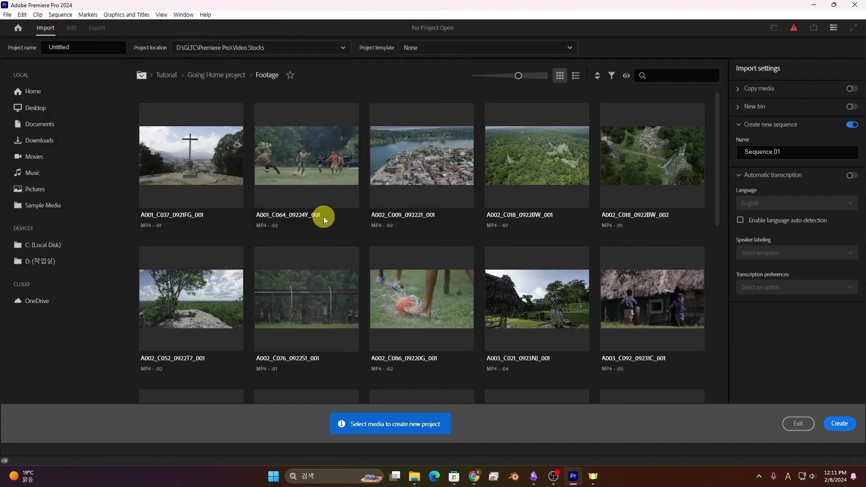
Name the project "GLTC - First Project" and create it without selecting any media.
{"action": "double_click", "coordinate": [60, 48]}
{"action": "type", "text": "GLTC"}
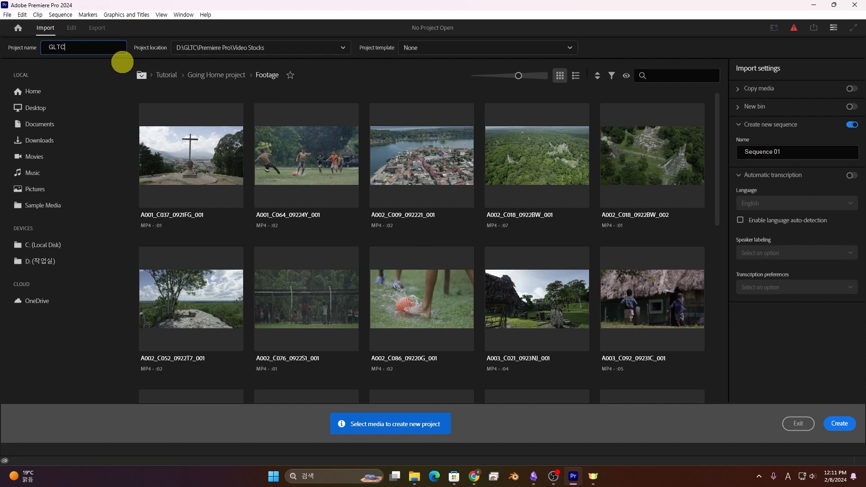
{"action": "type", "text": " -"}
{"action": "type", "text": " VIdeo"}
{"action": "key", "text": "BackSpace"}
{"action": "key", "text": "BackSpace"}
{"action": "key", "text": "BackSpace"}
{"action": "key", "text": "BackSpace"}
{"action": "key", "text": "BackSpace"}
{"action": "key", "text": "BackSpace"}
{"action": "type", "text": "New"}
{"action": "key", "text": "BackSpace"}
{"action": "key", "text": "BackSpace"}
{"action": "type", "text": "First Project"}
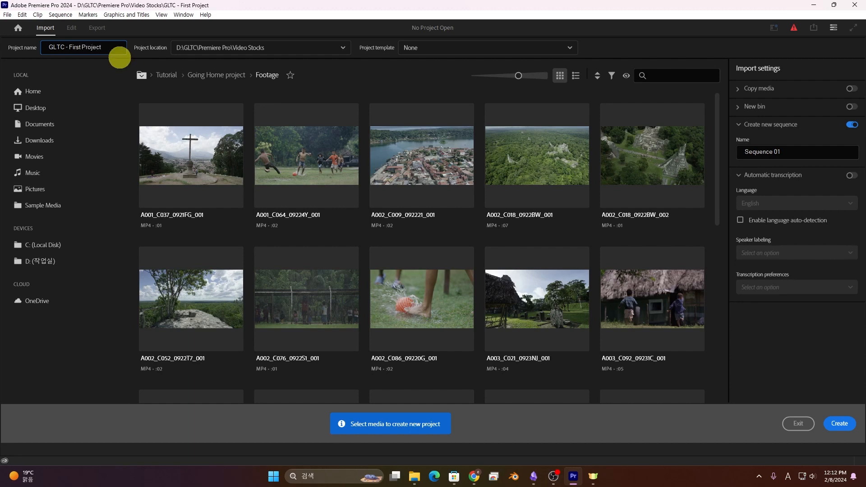
{"action": "left_click", "coordinate": [840, 423]}
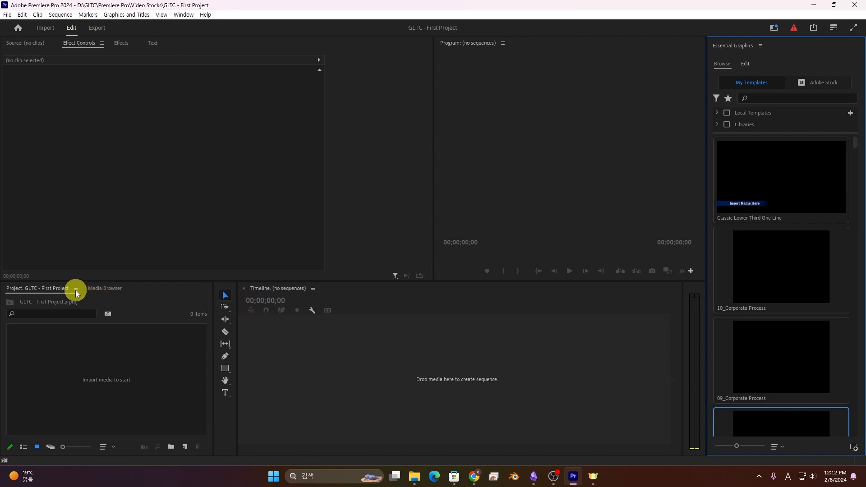
{"action": "right_click", "coordinate": [278, 292]}
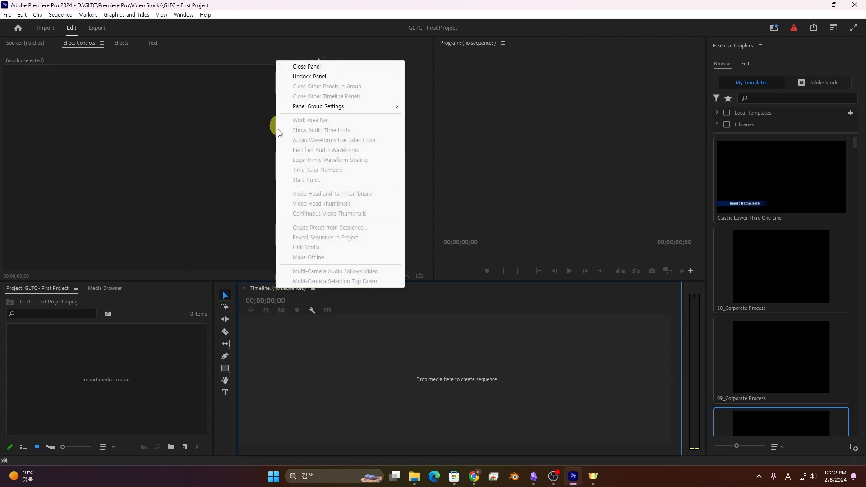
{"action": "left_click", "coordinate": [145, 258]}
{"action": "right_click", "coordinate": [68, 288]}
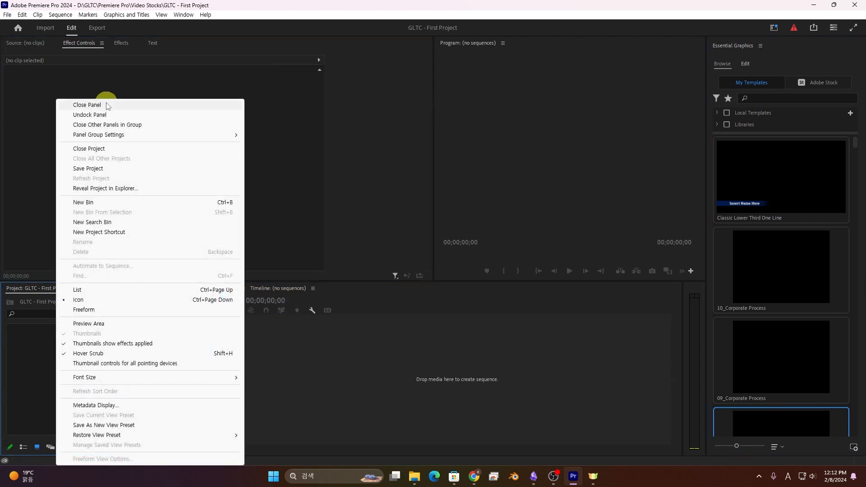
{"action": "left_click", "coordinate": [414, 357]}
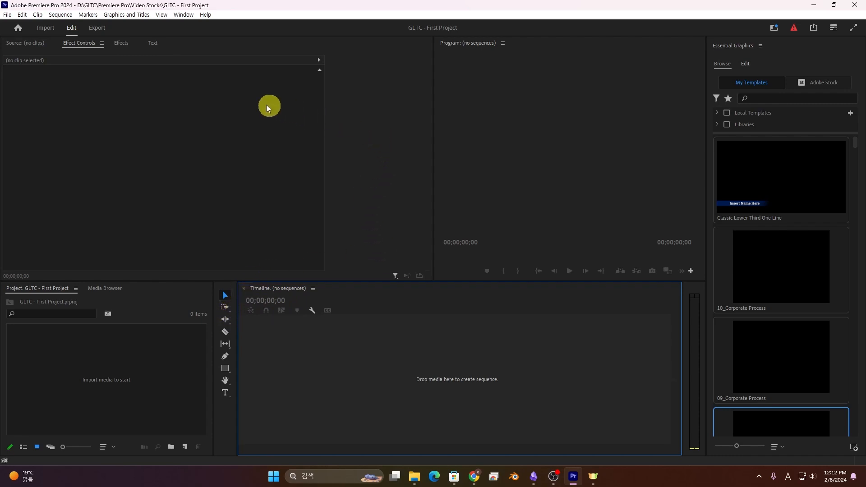
Switch the editing layout to the Effects workspace.
{"action": "left_click", "coordinate": [182, 15]}
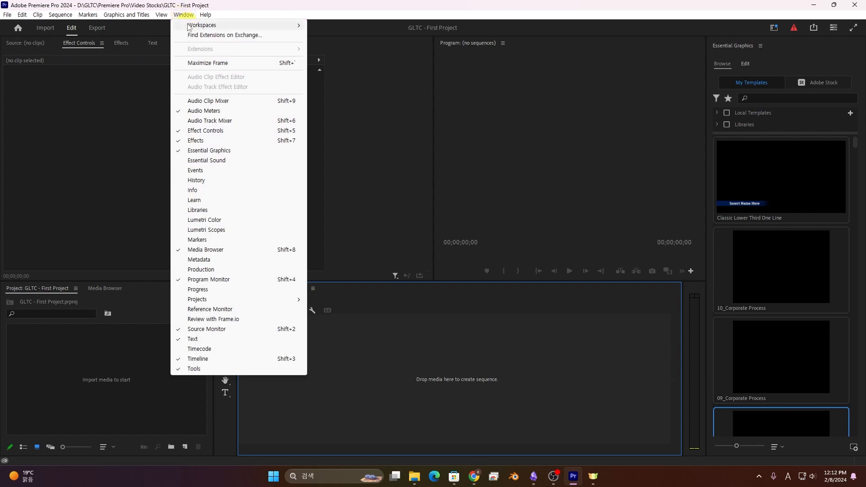
{"action": "mouse_move", "coordinate": [189, 25]}
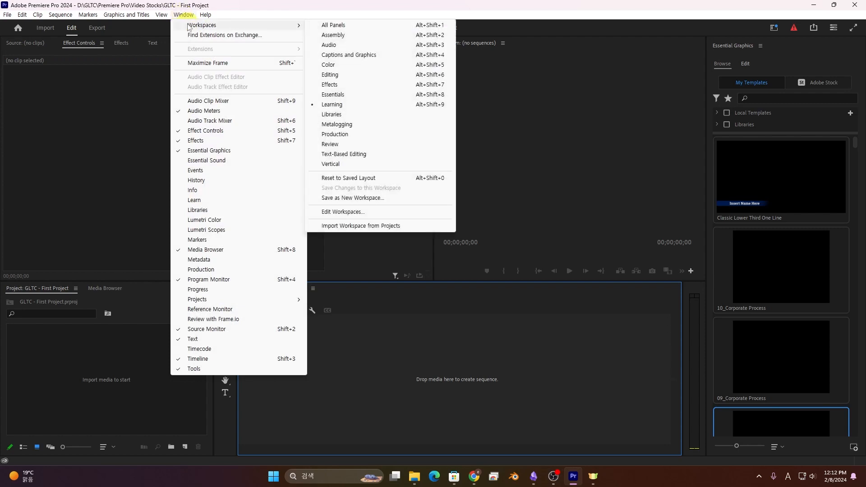
{"action": "left_click", "coordinate": [345, 85]}
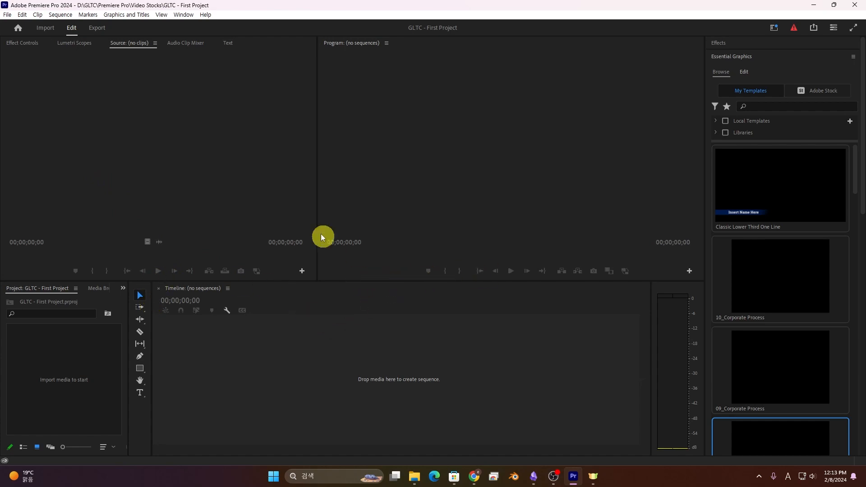
Resize the workspace panels, narrowing the Source Monitor, widening the Project panel and making the Timeline area slightly taller.
{"action": "left_click_drag", "start_coordinate": [317, 155], "coordinate": [236, 168]}
{"action": "left_click_drag", "start_coordinate": [126, 320], "coordinate": [225, 321]}
{"action": "left_click_drag", "start_coordinate": [337, 281], "coordinate": [337, 272]}
{"action": "left_click_drag", "start_coordinate": [235, 217], "coordinate": [256, 221]}
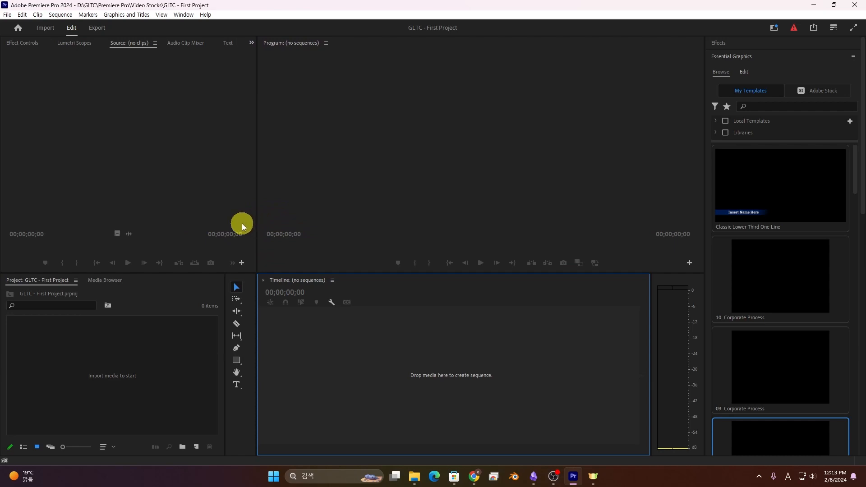
Undock the Timeline panel and move its floating window up over the Program Monitor and Essential Graphics area.
{"action": "left_click", "coordinate": [332, 281]}
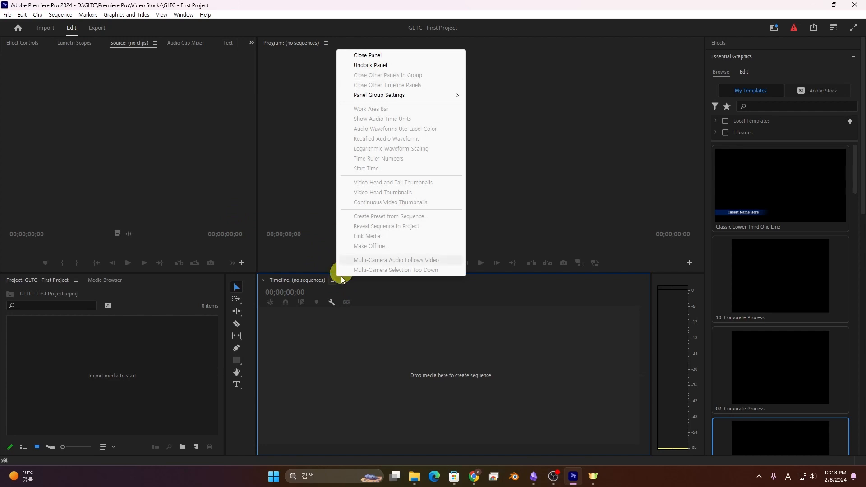
{"action": "left_click", "coordinate": [345, 290]}
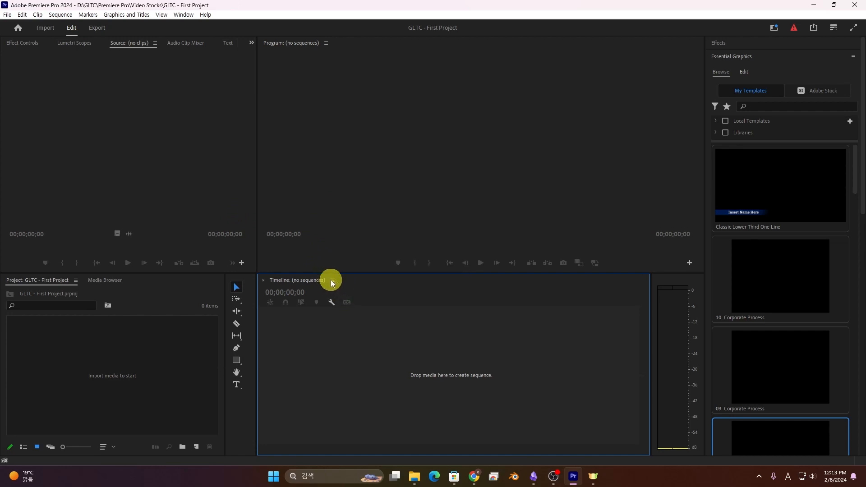
{"action": "left_click", "coordinate": [332, 281]}
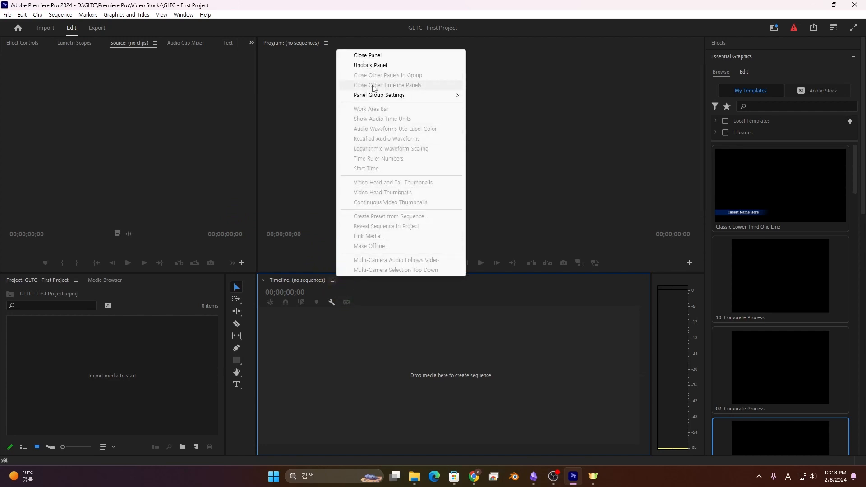
{"action": "left_click", "coordinate": [368, 66]}
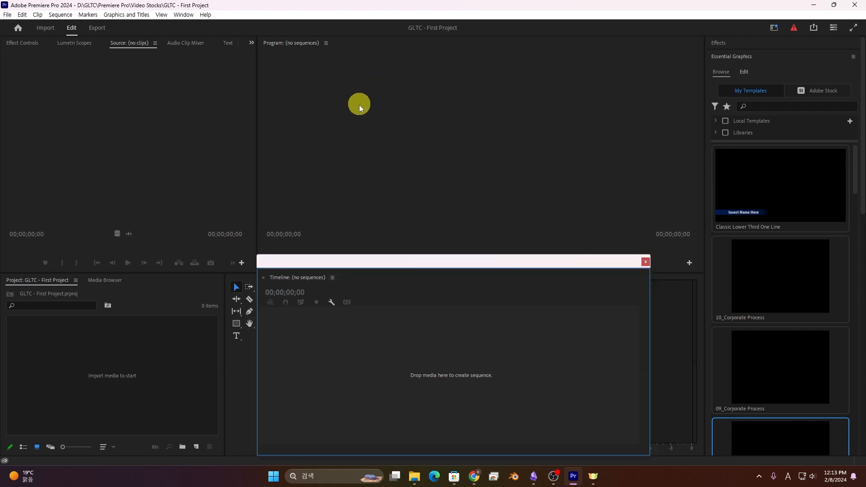
{"action": "left_click_drag", "start_coordinate": [315, 265], "coordinate": [497, 120]}
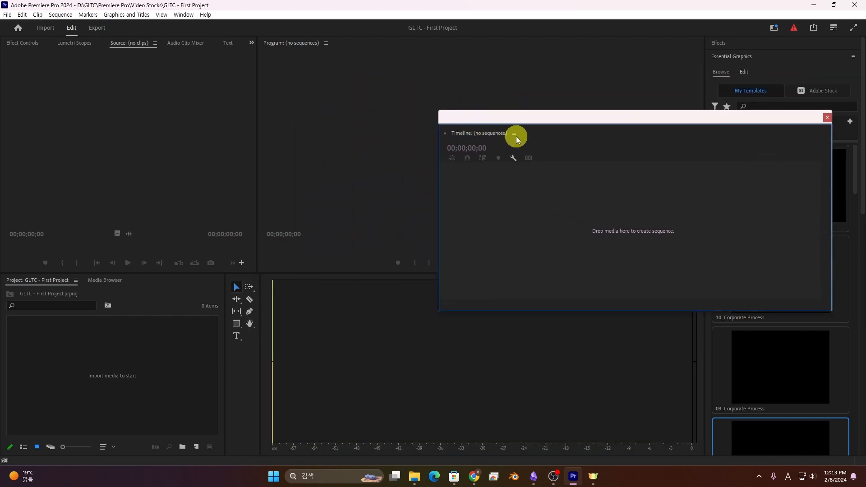
{"action": "left_click", "coordinate": [514, 133]}
{"action": "left_click", "coordinate": [495, 119]}
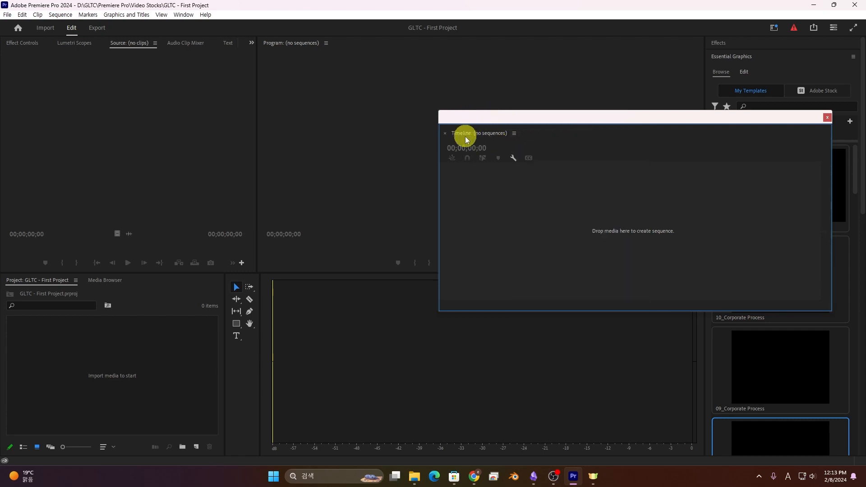
Dock the floating Timeline panel back under the Program Monitor, with a narrow Audio Meters panel beside it.
{"action": "left_click_drag", "start_coordinate": [461, 135], "coordinate": [299, 286]}
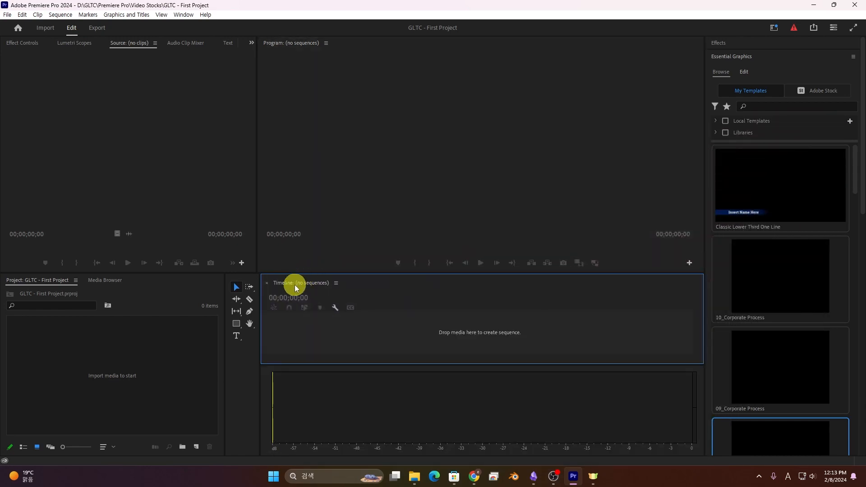
{"action": "left_click_drag", "start_coordinate": [299, 287], "coordinate": [303, 396]}
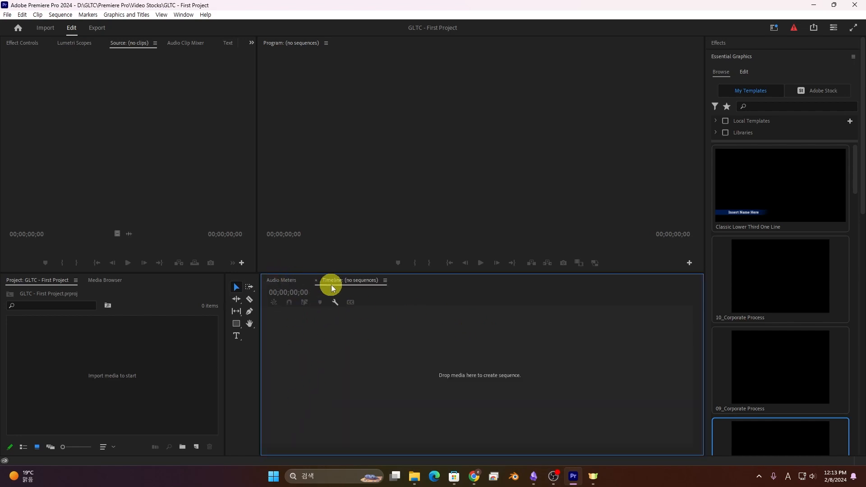
{"action": "left_click_drag", "start_coordinate": [330, 281], "coordinate": [309, 283]}
{"action": "left_click_drag", "start_coordinate": [367, 273], "coordinate": [691, 377]}
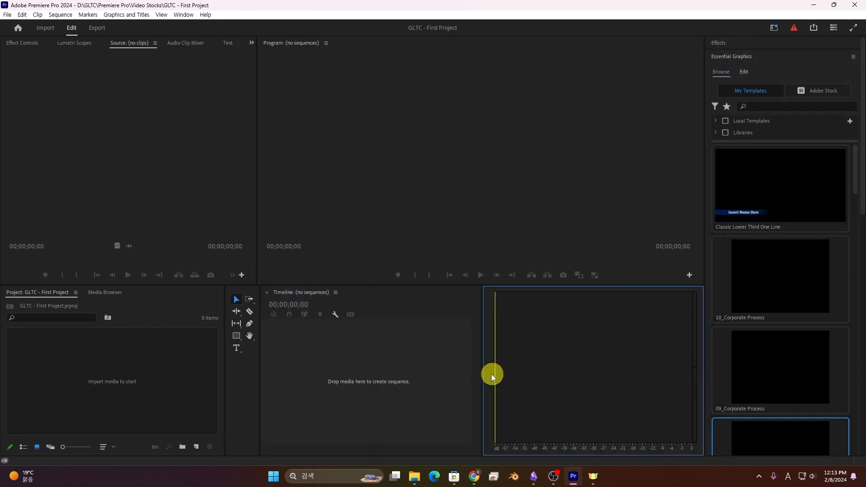
{"action": "left_click_drag", "start_coordinate": [481, 375], "coordinate": [655, 356]}
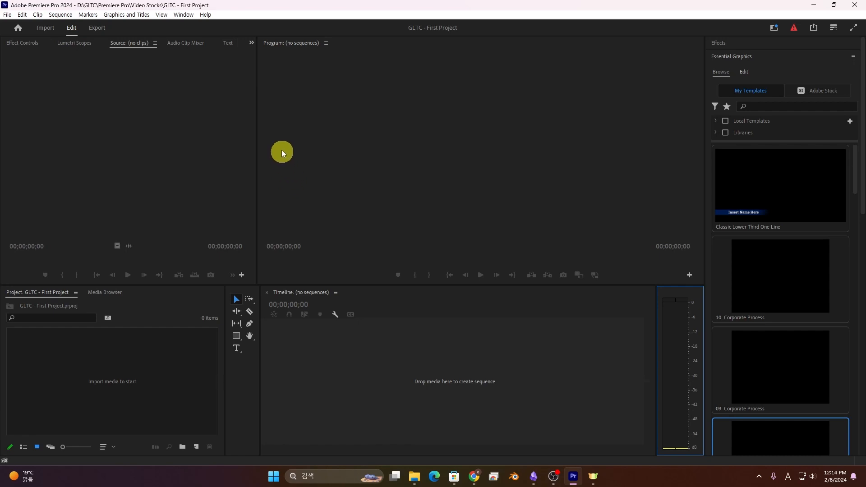
Reset the Effects workspace to its saved layout.
{"action": "left_click", "coordinate": [183, 14]}
{"action": "mouse_move", "coordinate": [212, 25]}
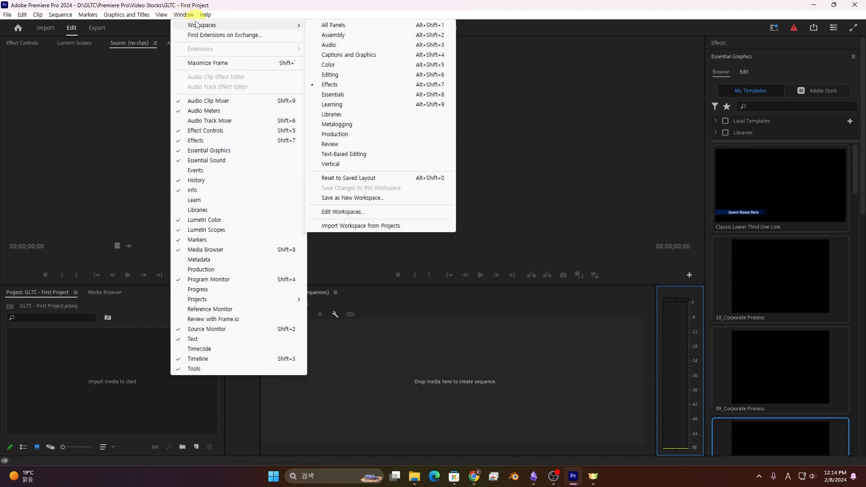
{"action": "left_click", "coordinate": [364, 177]}
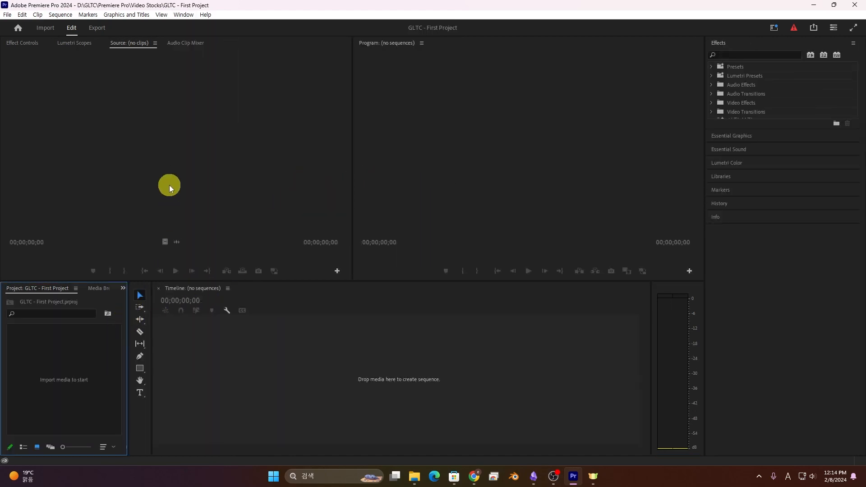
Save the current panel layout as a new workspace named "GLTC Workspace".
{"action": "left_click", "coordinate": [183, 15]}
{"action": "mouse_move", "coordinate": [189, 28]}
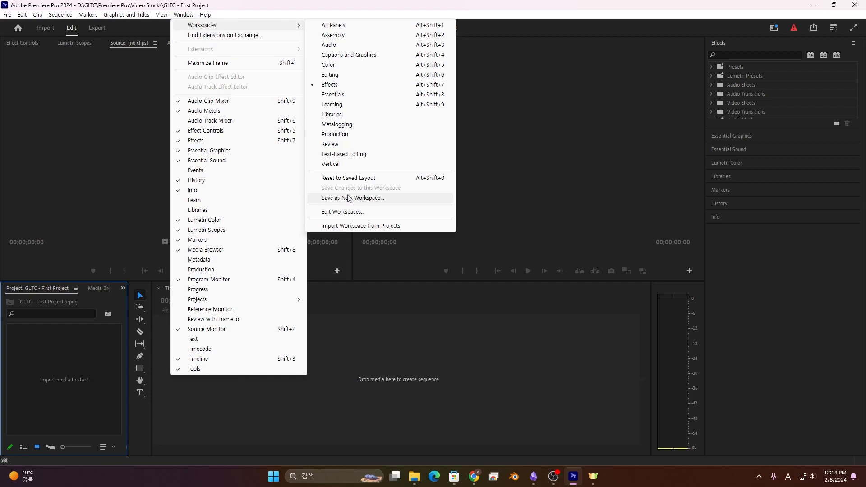
{"action": "left_click", "coordinate": [333, 203]}
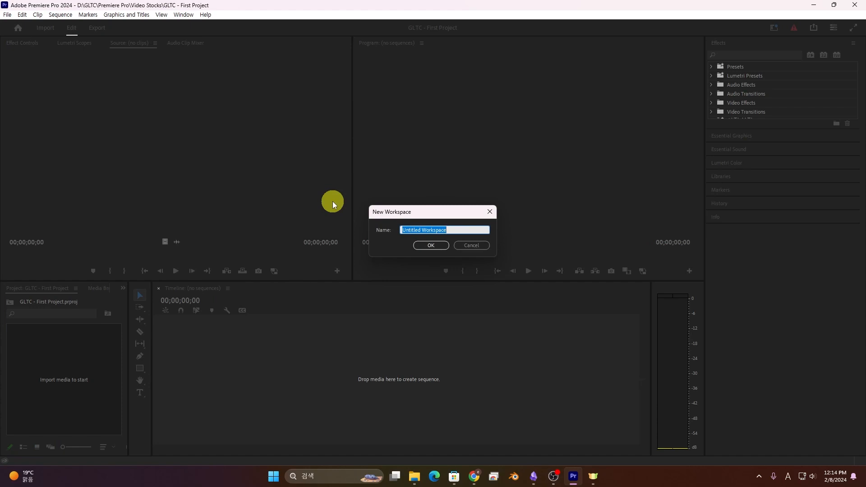
{"action": "type", "text": "GLTC Workspace"}
{"action": "key", "text": "Return"}
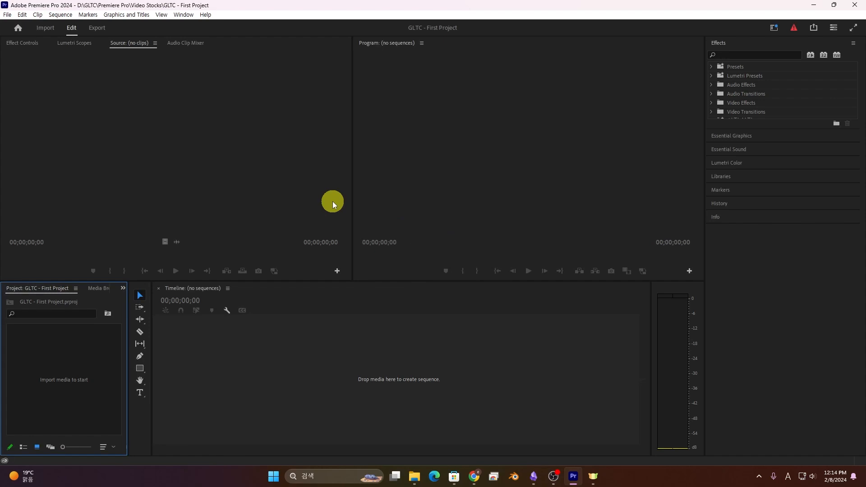
{"action": "left_click", "coordinate": [183, 14]}
{"action": "mouse_move", "coordinate": [202, 25]}
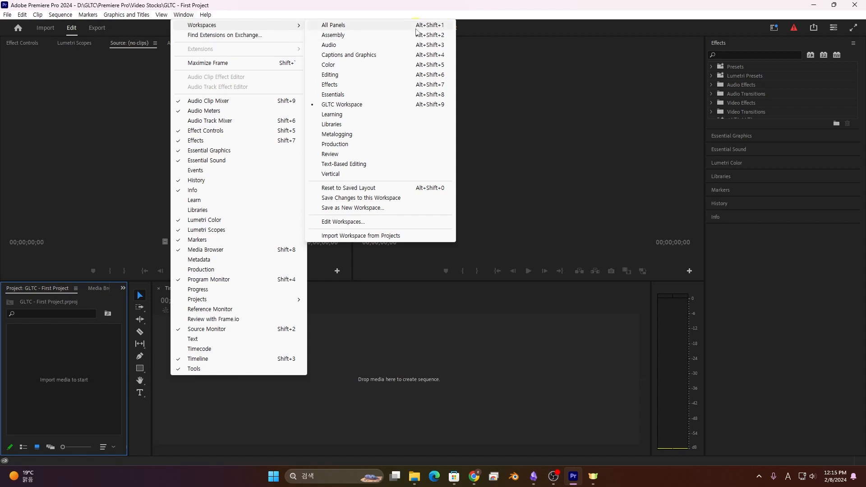
{"action": "left_click", "coordinate": [429, 93]}
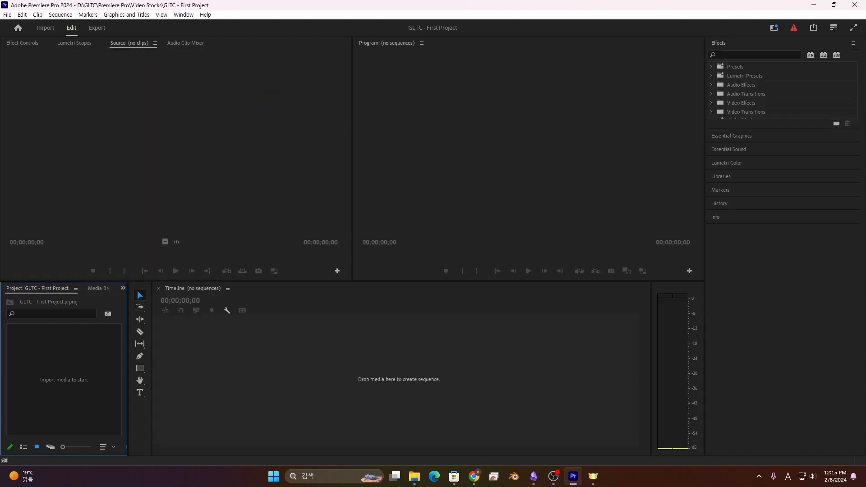
Examine the option menus of the Project, Timeline, Source Monitor and Program Monitor panels.
{"action": "left_click", "coordinate": [75, 289]}
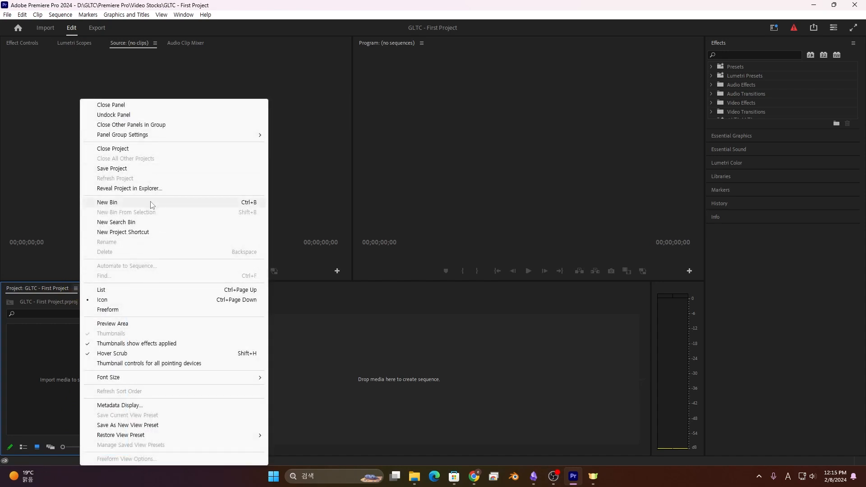
{"action": "left_click", "coordinate": [429, 394]}
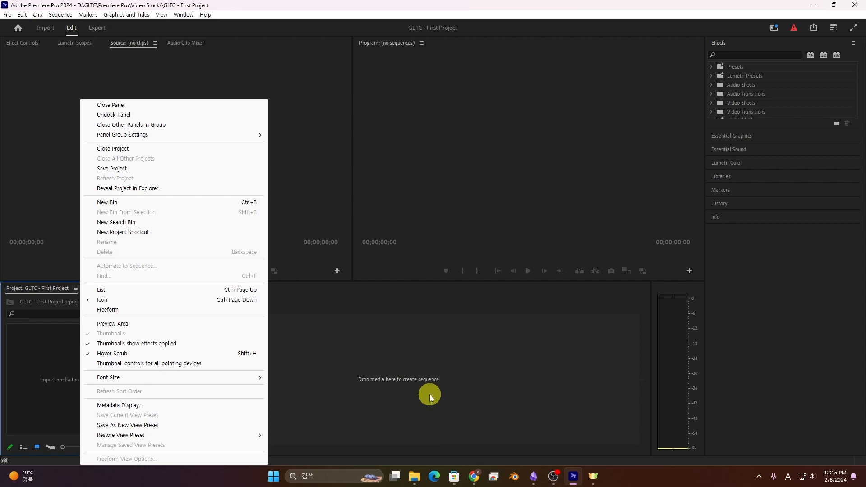
{"action": "left_click", "coordinate": [228, 289]}
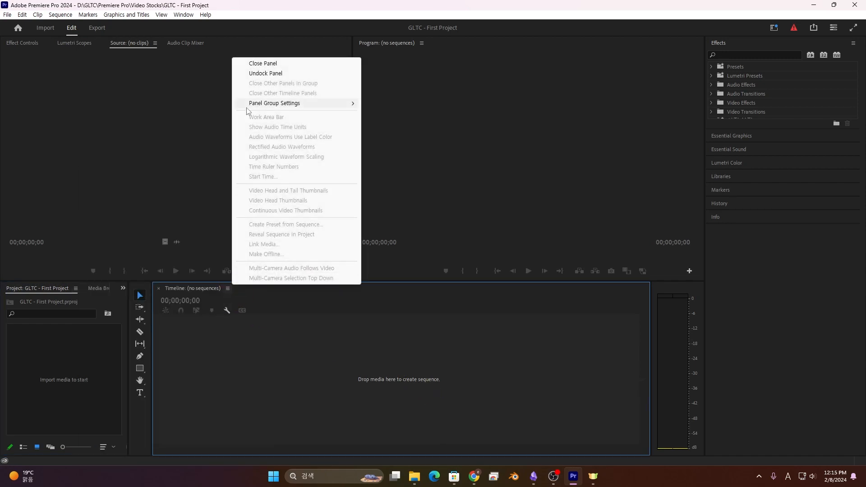
{"action": "left_click", "coordinate": [154, 43]}
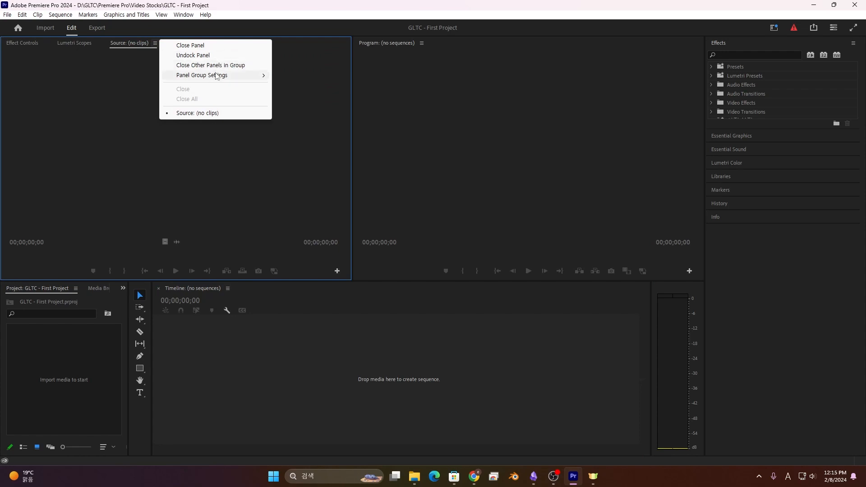
{"action": "left_click", "coordinate": [422, 43]}
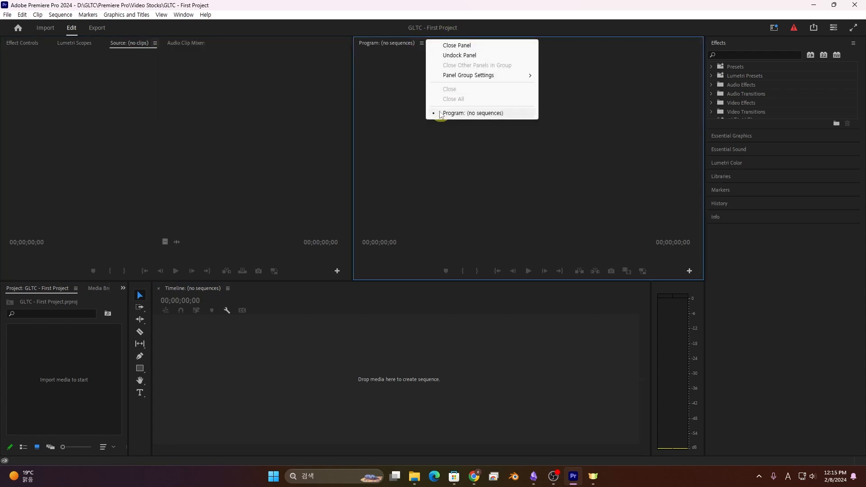
{"action": "left_click", "coordinate": [71, 289]}
{"action": "left_click", "coordinate": [75, 288]}
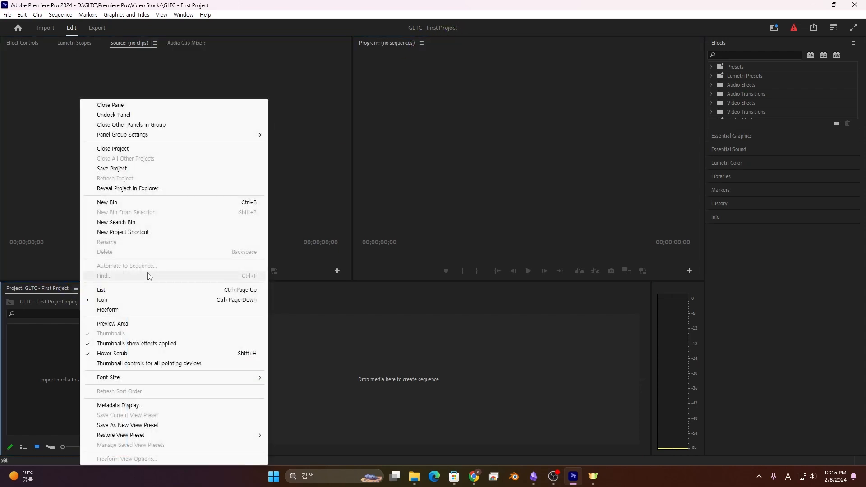
{"action": "left_click", "coordinate": [346, 302]}
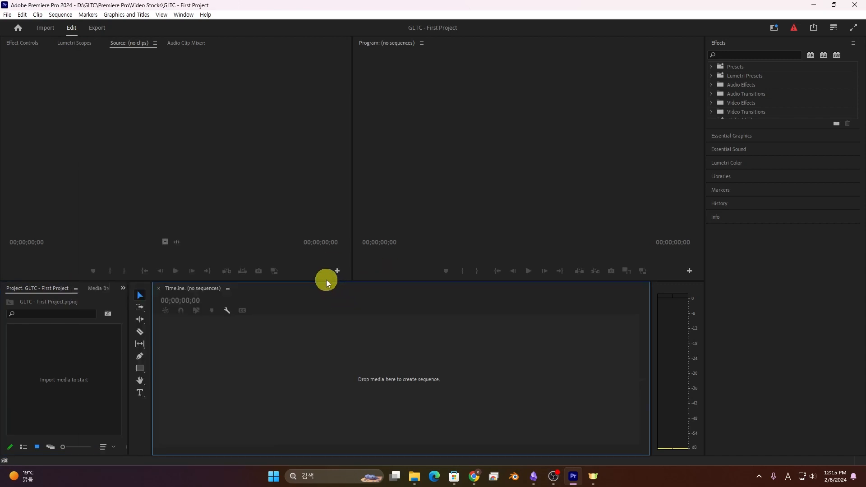
{"action": "left_click", "coordinate": [74, 350]}
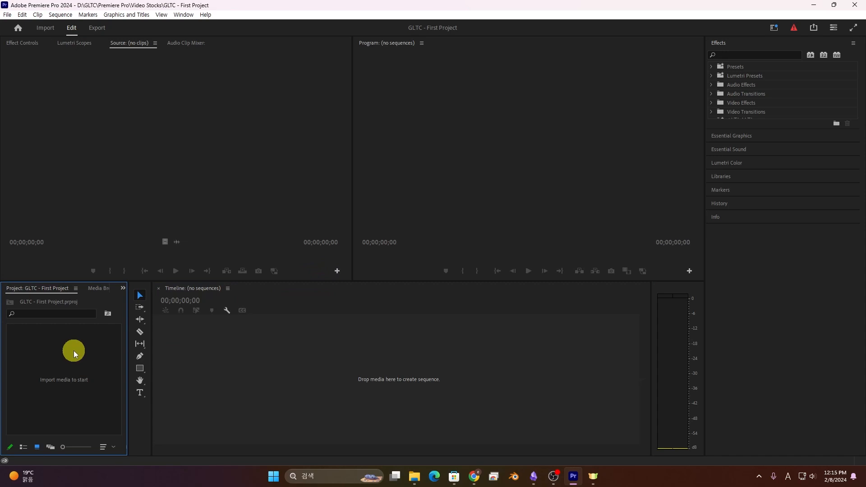
Switch to File Explorer, open D:\GLTC\Premiere Pro\Video Stocks, and place its window so the Premiere Pro Project panel stays reachable.
{"action": "left_click", "coordinate": [414, 477]}
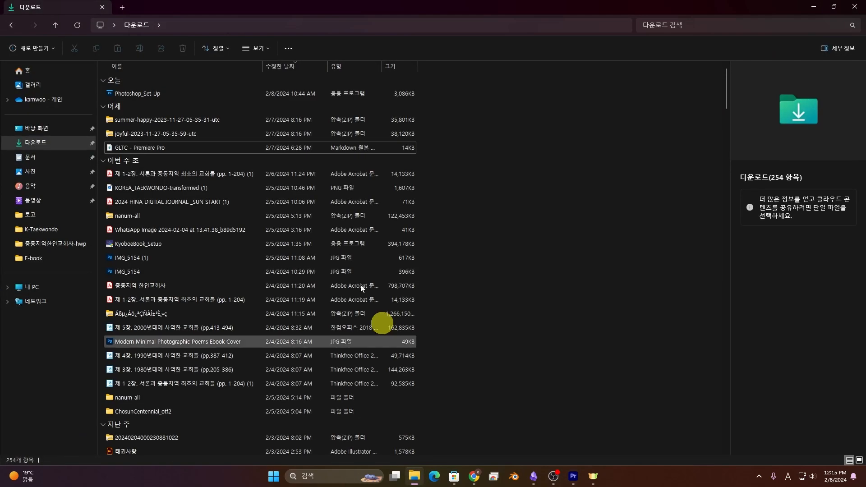
{"action": "left_click", "coordinate": [28, 287]}
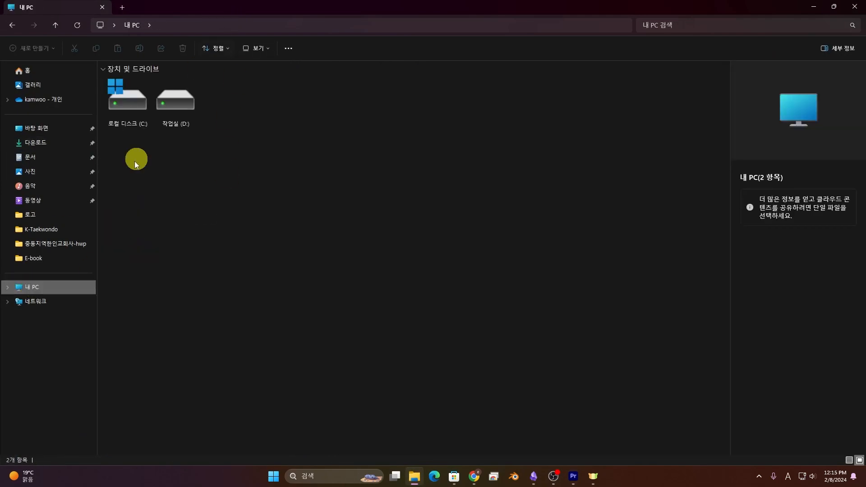
{"action": "double_click", "coordinate": [169, 93]}
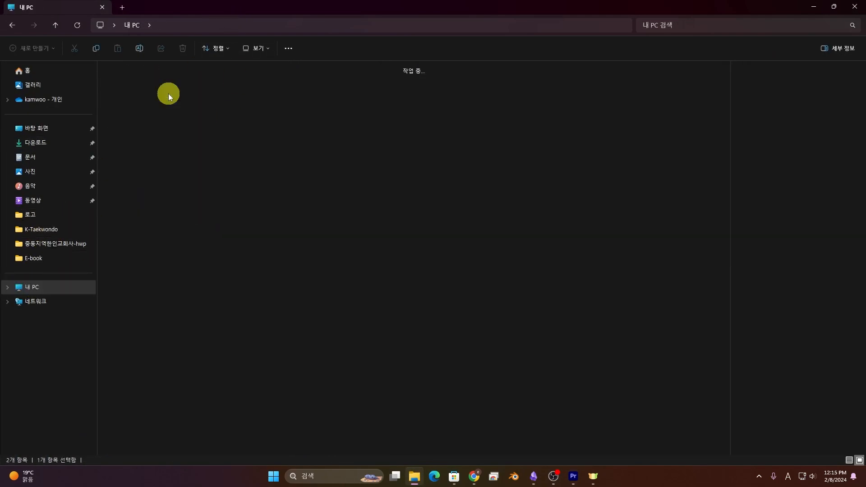
{"action": "double_click", "coordinate": [135, 90]}
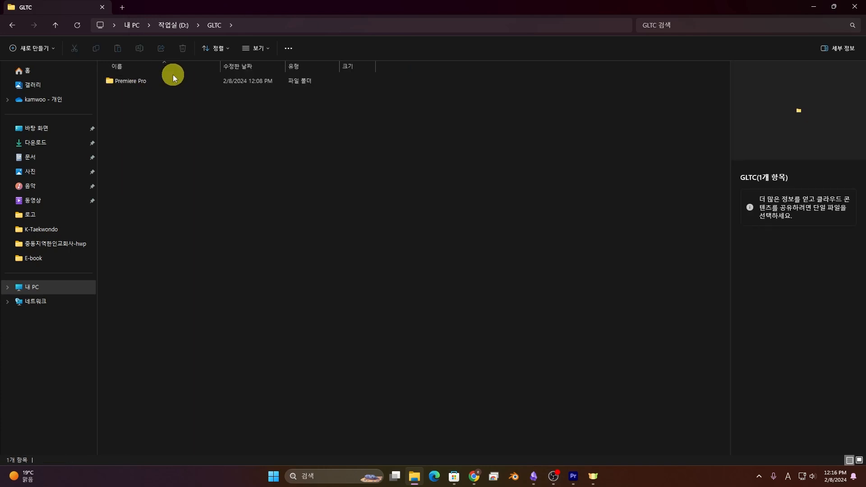
{"action": "double_click", "coordinate": [169, 79]}
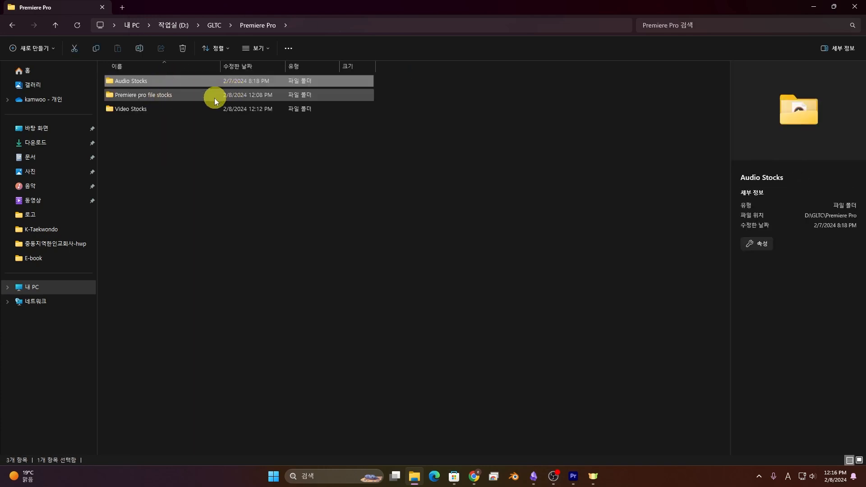
{"action": "left_click", "coordinate": [161, 108]}
{"action": "left_click_drag", "start_coordinate": [192, 6], "coordinate": [679, 62]}
{"action": "double_click", "coordinate": [615, 165]}
Import the autumn forest aerial clip and the beautiful beach clip from the folder into the project, then return to Premiere Pro.
{"action": "left_click_drag", "start_coordinate": [617, 137], "coordinate": [90, 353]}
{"action": "left_click_drag", "start_coordinate": [655, 149], "coordinate": [118, 384]}
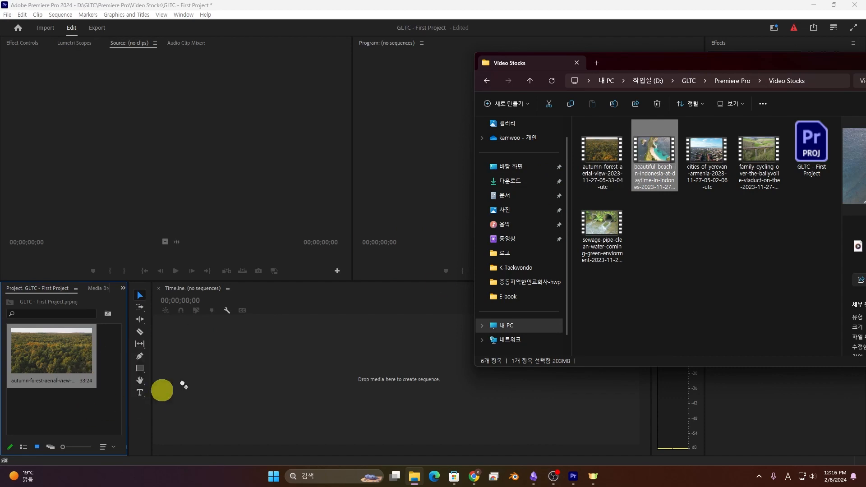
{"action": "left_click", "coordinate": [337, 378]}
Create a sequence from the autumn forest clip and place the beach clip directly after it on V1.
{"action": "left_click_drag", "start_coordinate": [31, 357], "coordinate": [253, 352]}
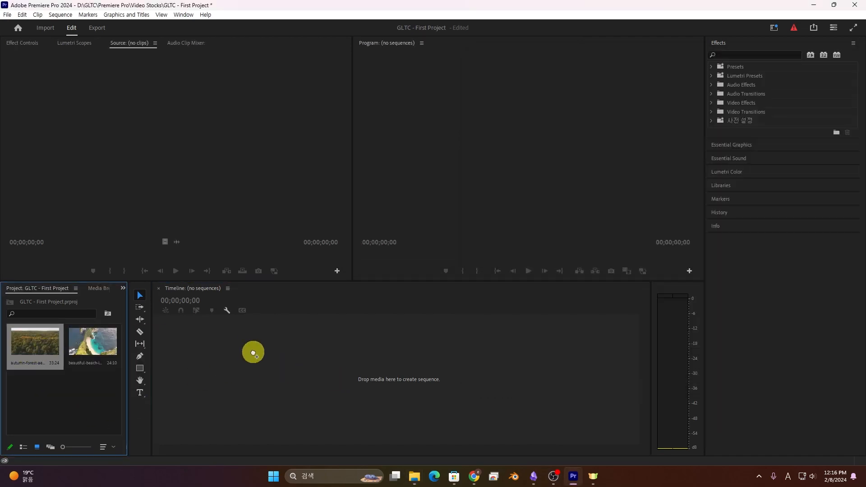
{"action": "left_click_drag", "start_coordinate": [82, 349], "coordinate": [435, 373]}
Scrub the timeline from the forest clip into the beach clip, leaving the playhead at 00:00:41:22.
{"action": "left_click_drag", "start_coordinate": [377, 307], "coordinate": [425, 323]}
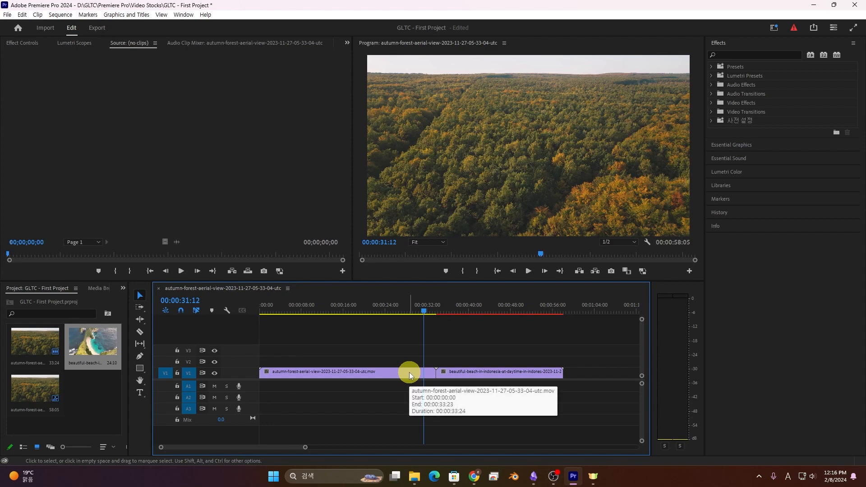
{"action": "left_click", "coordinate": [460, 311]}
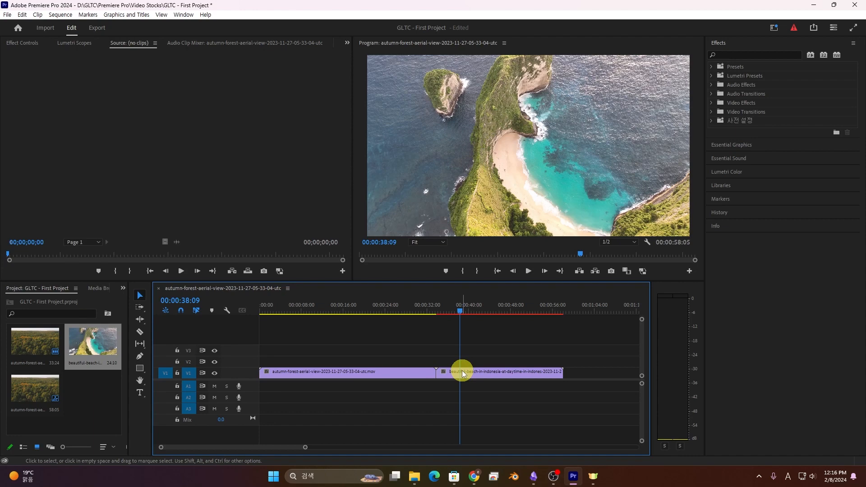
{"action": "left_click_drag", "start_coordinate": [450, 311], "coordinate": [479, 354]}
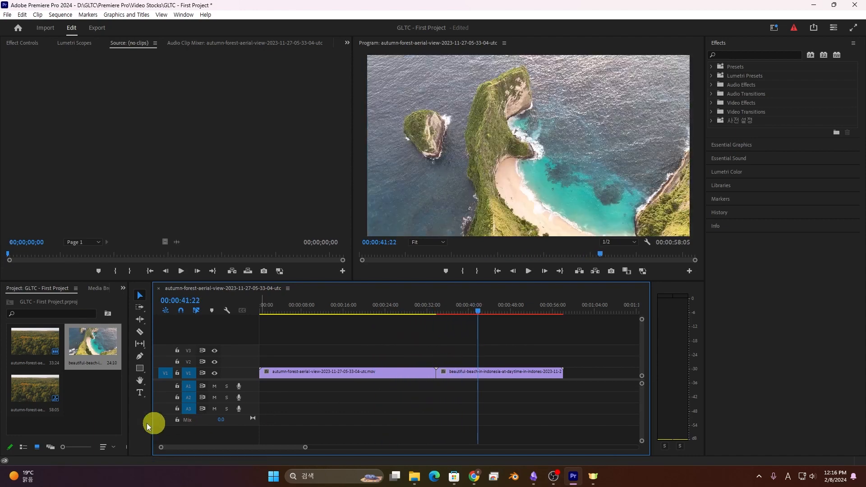
{"action": "right_click", "coordinate": [86, 398]}
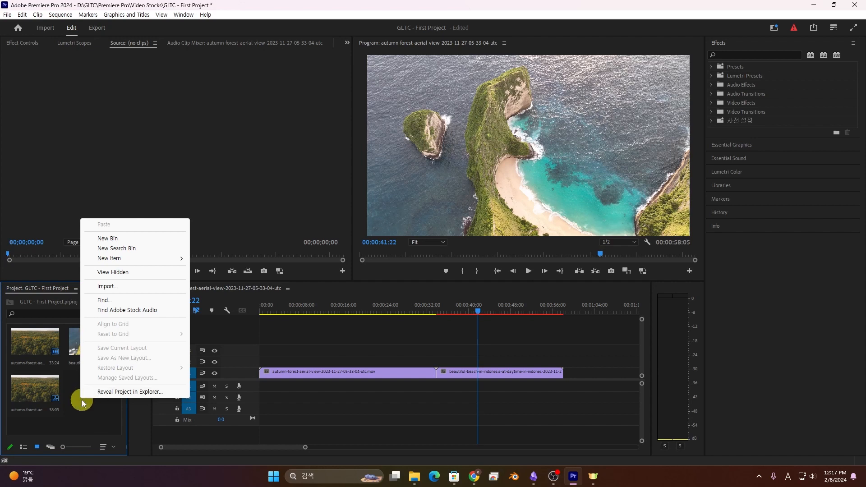
{"action": "left_click", "coordinate": [83, 400]}
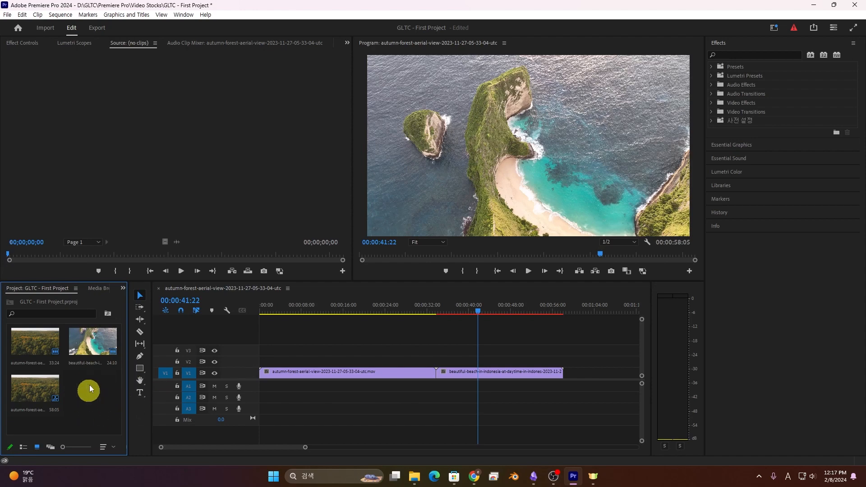
{"action": "right_click", "coordinate": [93, 381]}
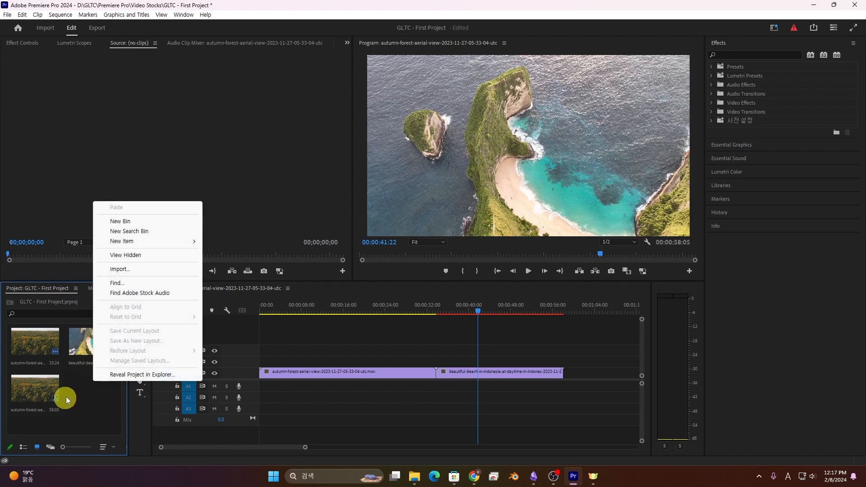
{"action": "mouse_move", "coordinate": [167, 245]}
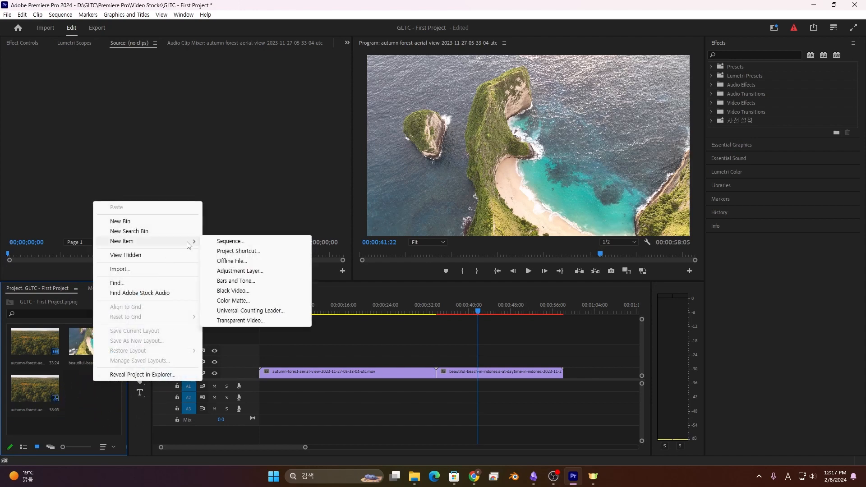
{"action": "left_click", "coordinate": [98, 409]}
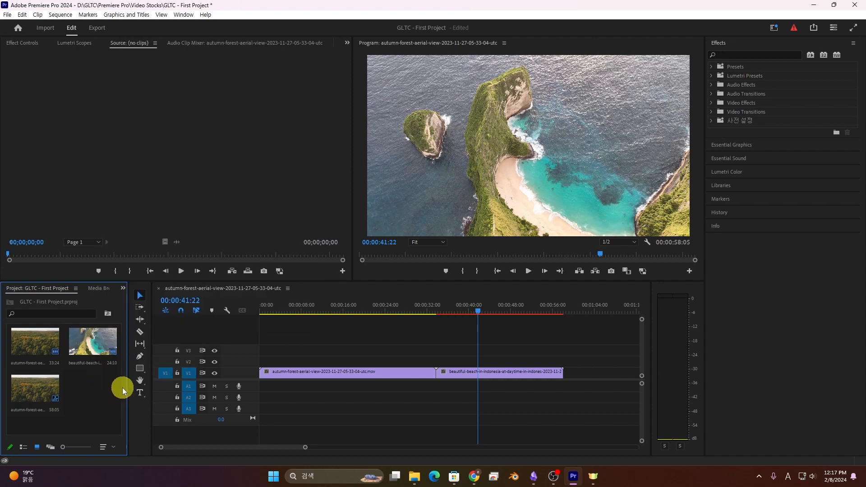
Widen the Project panel to reveal its full toolbar and start a new sequence.
{"action": "left_click_drag", "start_coordinate": [127, 389], "coordinate": [183, 383]}
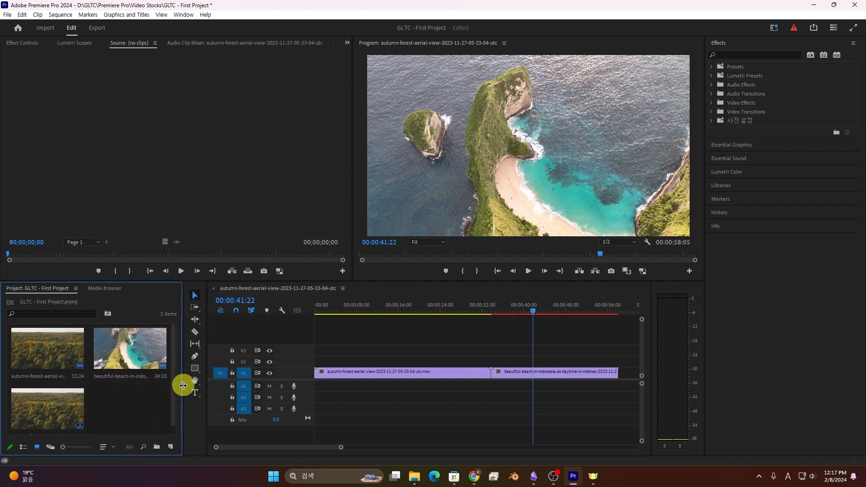
{"action": "left_click", "coordinate": [170, 448]}
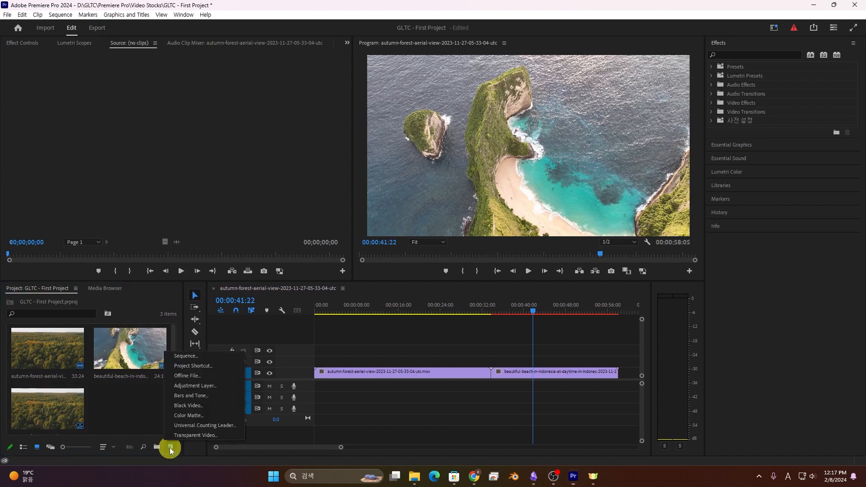
{"action": "left_click", "coordinate": [202, 354]}
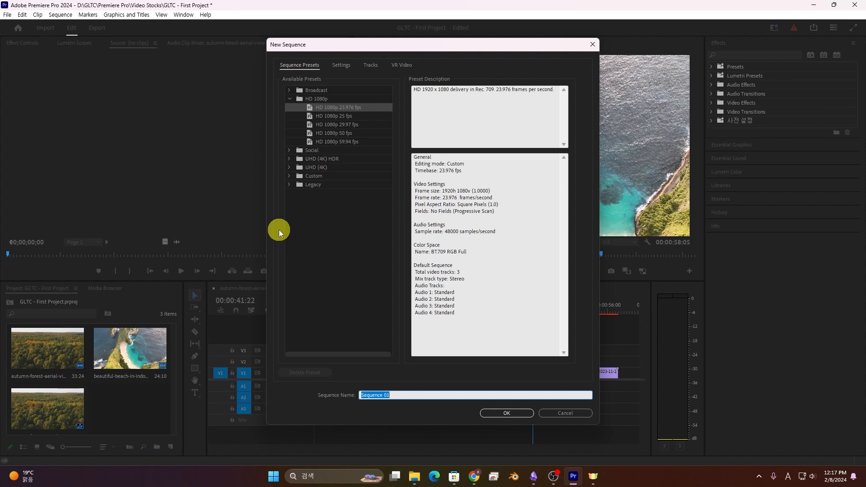
Set the new sequence's timebase to 29.97 frames/second and check its frame size and preview file format options.
{"action": "left_click", "coordinate": [344, 68]}
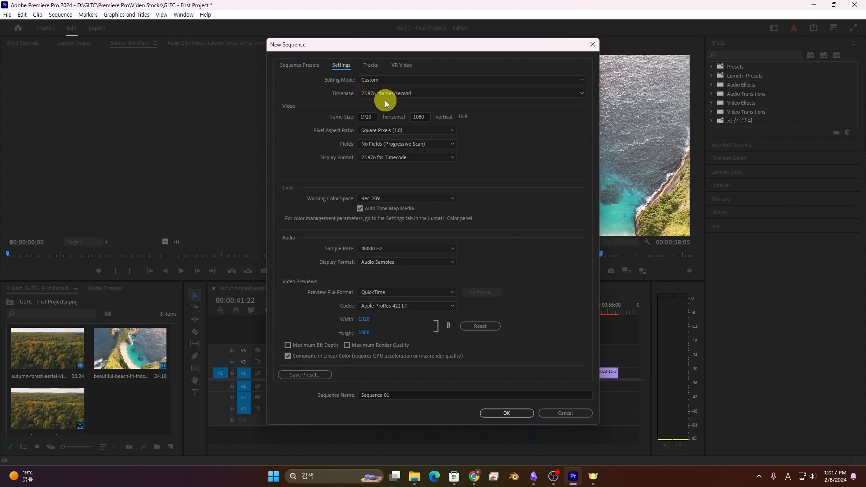
{"action": "left_click", "coordinate": [409, 95]}
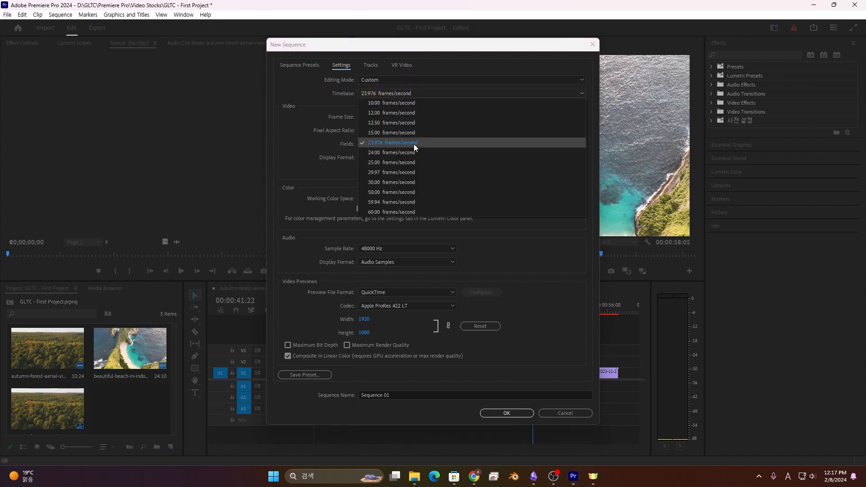
{"action": "left_click", "coordinate": [404, 174]}
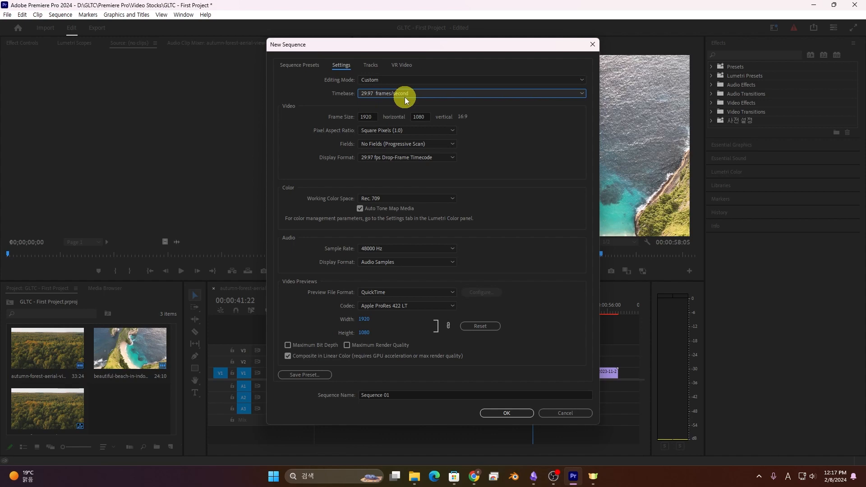
{"action": "left_click", "coordinate": [361, 118]}
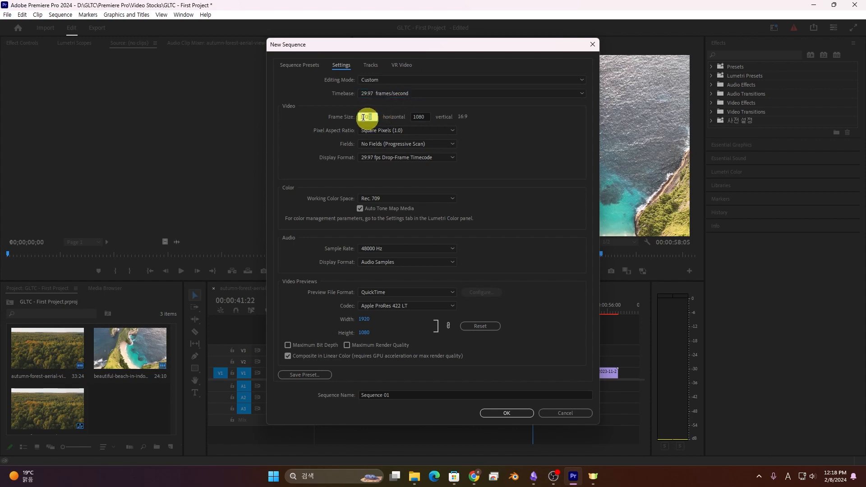
{"action": "left_click", "coordinate": [494, 129]}
{"action": "left_click", "coordinate": [424, 118]}
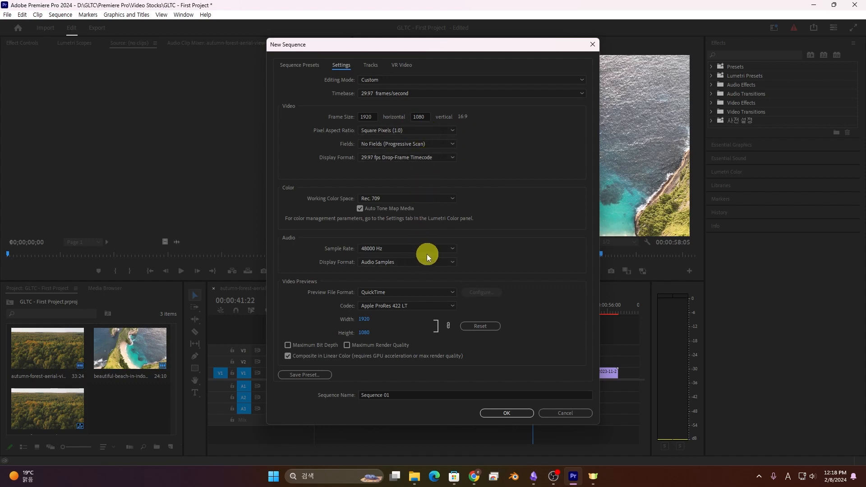
{"action": "left_click", "coordinate": [429, 294]}
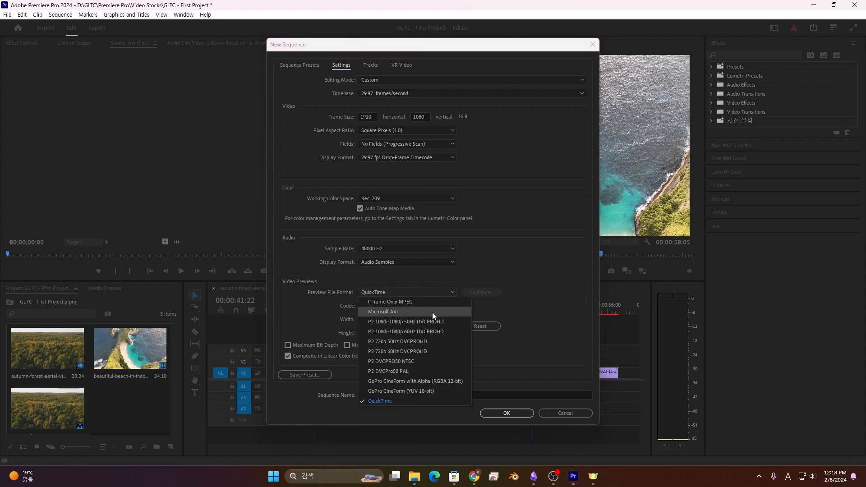
{"action": "left_click", "coordinate": [506, 324]}
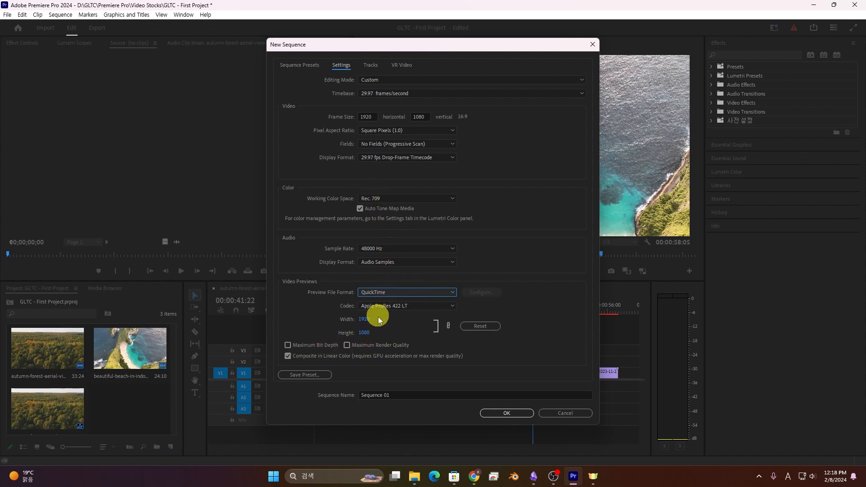
Name the new sequence "Youtube 1920*1080".
{"action": "left_click", "coordinate": [413, 395]}
{"action": "triple_click", "coordinate": [413, 395]}
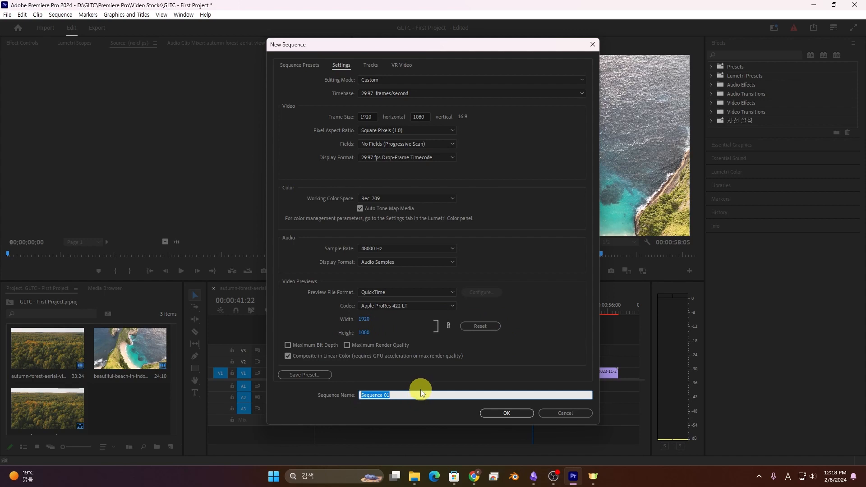
{"action": "type", "text": "G"}
{"action": "type", "text": "Youyu"}
{"action": "key", "text": "BackSpace"}
{"action": "key", "text": "BackSpace"}
{"action": "type", "text": "tube 1920*1080"}
Try to save the sequence settings as a preset named "Youtube 1920*1920".
{"action": "left_click", "coordinate": [312, 375]}
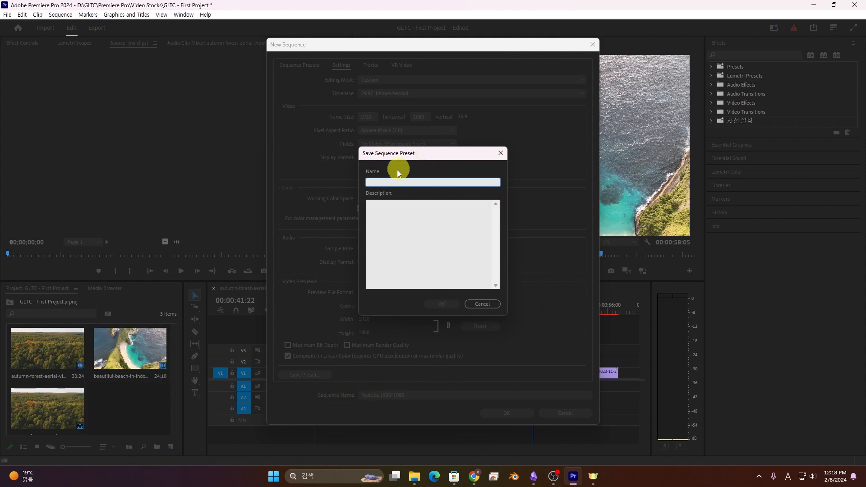
{"action": "type", "text": "YOuyube 1920"}
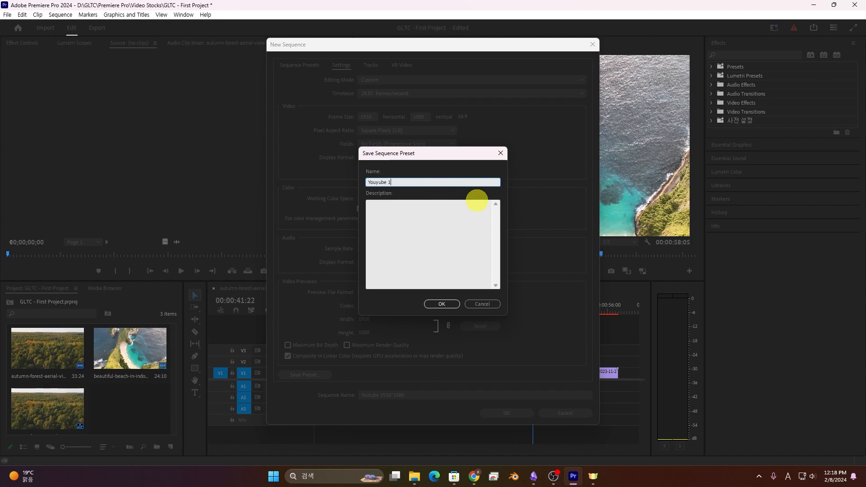
{"action": "key", "text": "BackSpace"}
{"action": "key", "text": "BackSpace"}
{"action": "key", "text": "BackSpace"}
{"action": "key", "text": "BackSpace"}
{"action": "key", "text": "BackSpace"}
{"action": "key", "text": "BackSpace"}
{"action": "key", "text": "BackSpace"}
{"action": "key", "text": "BackSpace"}
{"action": "key", "text": "BackSpace"}
{"action": "key", "text": "BackSpace"}
{"action": "type", "text": "tu"}
{"action": "key", "text": "BackSpace"}
{"action": "type", "text": "utube 1920*1920"}
{"action": "key", "text": "Return"}
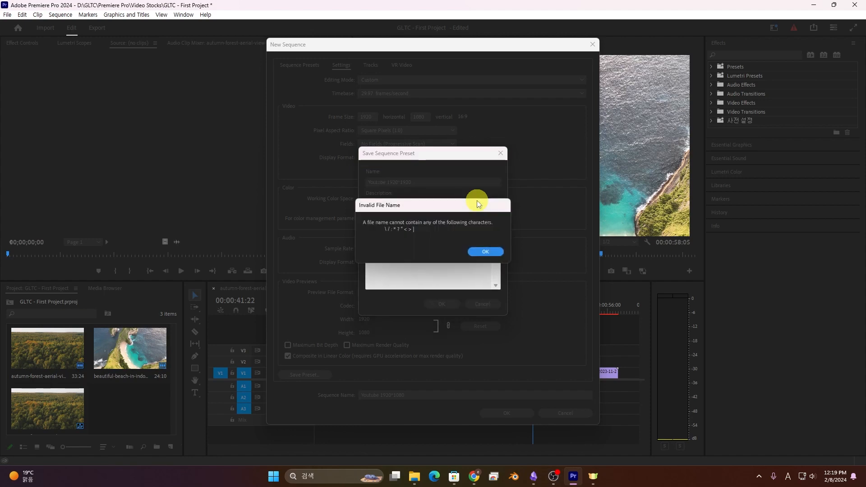
Correct the sequence preset's name to "Youtube 1920 1080".
{"action": "left_click", "coordinate": [485, 251]}
{"action": "left_click", "coordinate": [396, 181]}
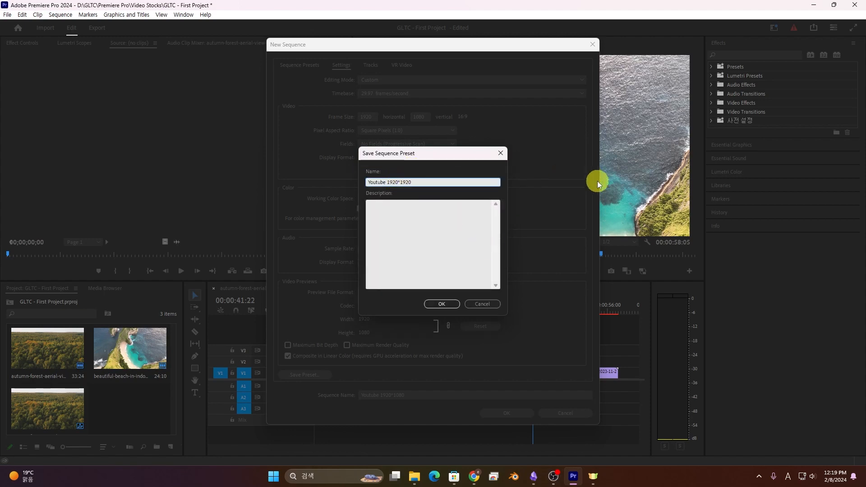
{"action": "key", "text": "BackSpace"}
{"action": "key", "text": "BackSpace"}
{"action": "key", "text": "BackSpace"}
{"action": "key", "text": "BackSpace"}
{"action": "key", "text": "BackSpace"}
Describe the preset as "1920 * 1080 resoloution for Youtube" and save it.
{"action": "left_click", "coordinate": [438, 225]}
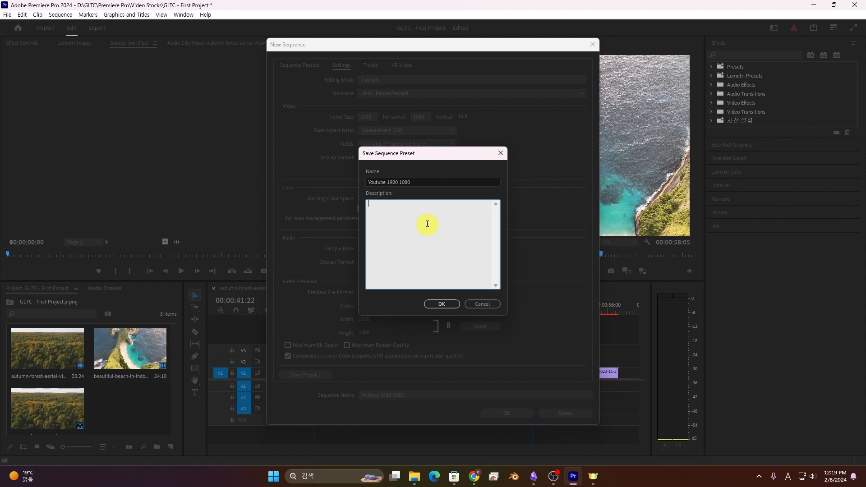
{"action": "type", "text": "Y"}
{"action": "key", "text": "BackSpace"}
{"action": "type", "text": "1920 * 1080 resoloution for Youtube"}
{"action": "left_click", "coordinate": [442, 305]}
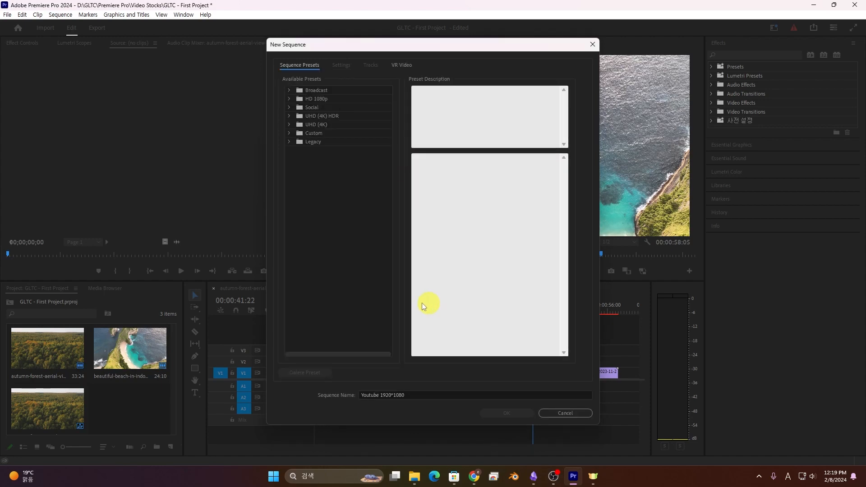
Create a sequence named "GLTC Practice" from the custom preset "Youtube 1920 1080".
{"action": "left_click", "coordinate": [289, 133]}
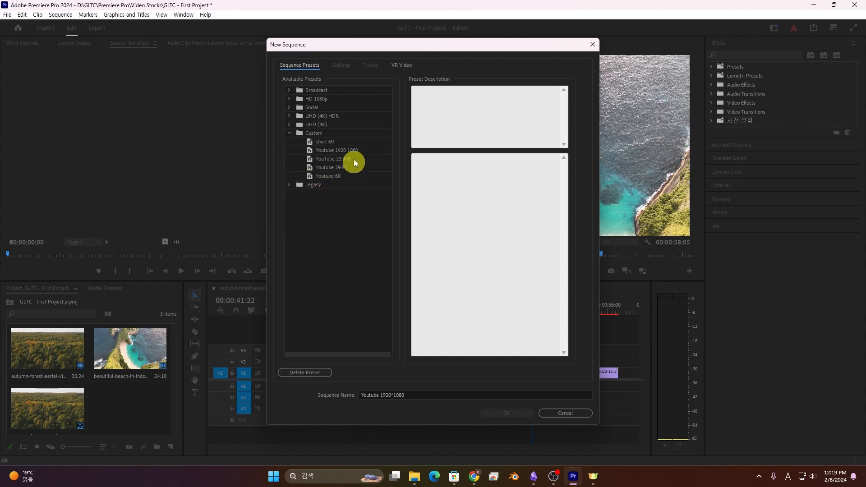
{"action": "left_click", "coordinate": [376, 151]}
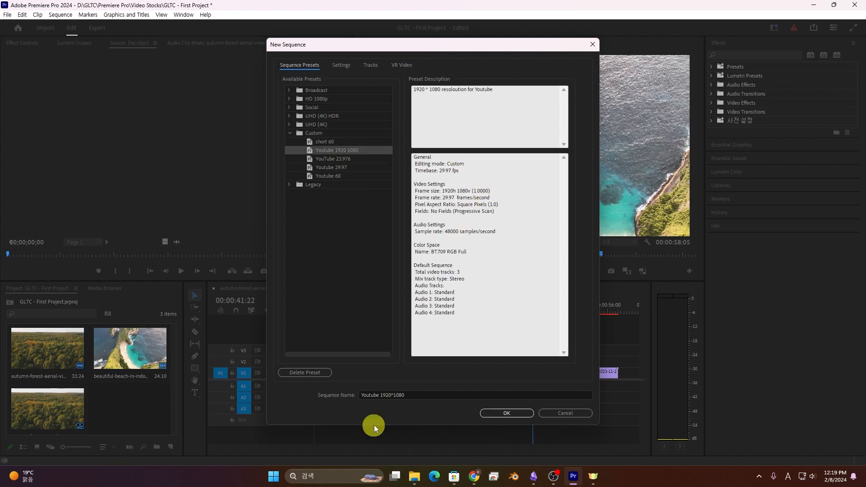
{"action": "left_click", "coordinate": [424, 395]}
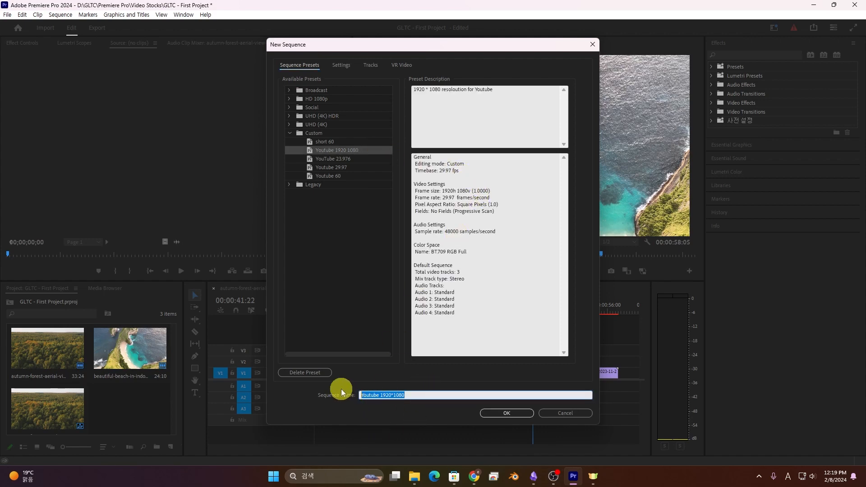
{"action": "type", "text": "GLTC"}
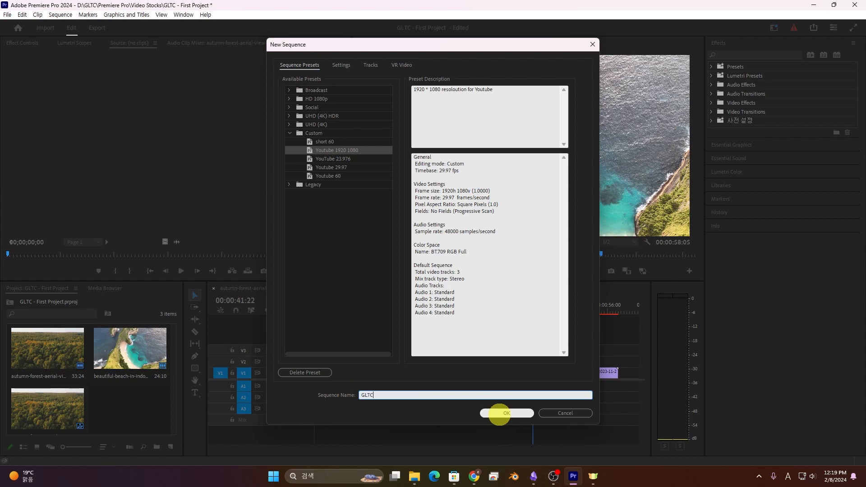
{"action": "type", "text": ".p"}
{"action": "key", "text": "BackSpace"}
{"action": "key", "text": "BackSpace"}
{"action": "key", "text": "BackSpace"}
{"action": "type", "text": "Ptractice"}
{"action": "left_click", "coordinate": [500, 413]}
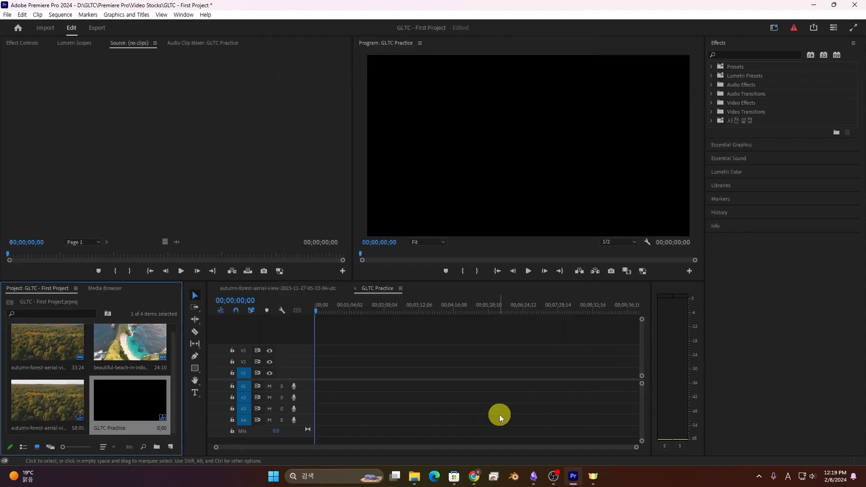
{"action": "left_click", "coordinate": [137, 360]}
{"action": "key", "text": "Delete"}
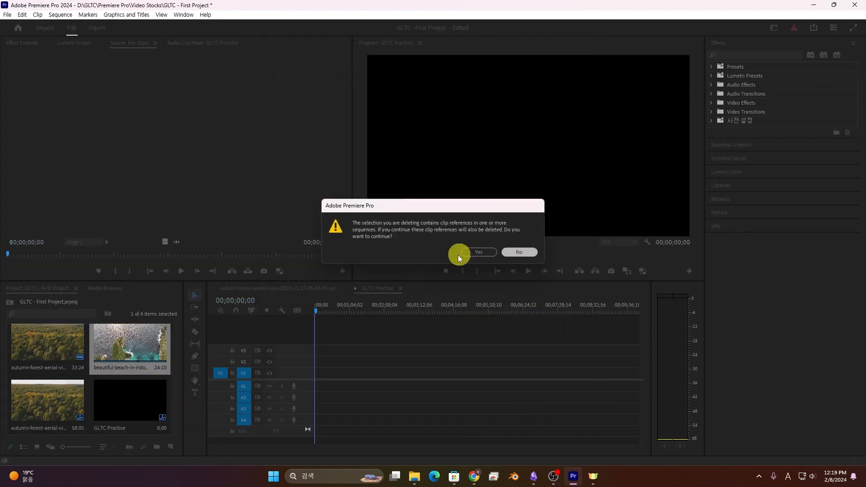
{"action": "key", "text": "Escape"}
Delete the autumn forest clip, the beach clip and the old autumn-forest sequence from the project, including their sequence references.
{"action": "left_click", "coordinate": [34, 357]}
{"action": "key", "text": "Delete"}
{"action": "key", "text": "Escape"}
{"action": "key", "text": "Delete"}
{"action": "left_click", "coordinate": [473, 253]}
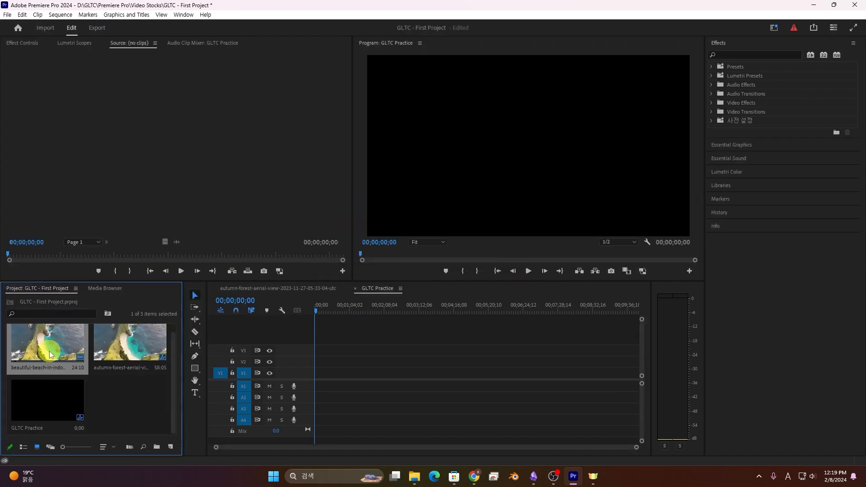
{"action": "key", "text": "Delete"}
{"action": "left_click", "coordinate": [479, 251]}
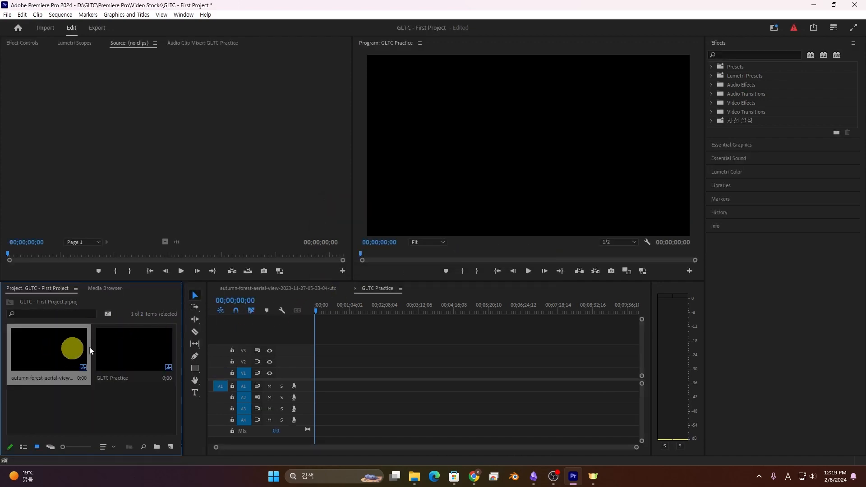
{"action": "left_click", "coordinate": [35, 360]}
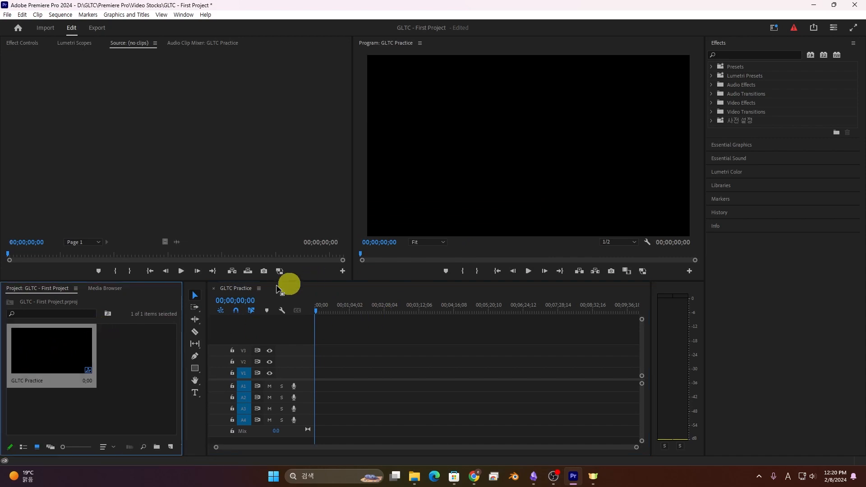
Close the GLTC Practice sequence in the timeline and reopen it from the project items.
{"action": "left_click", "coordinate": [214, 290]}
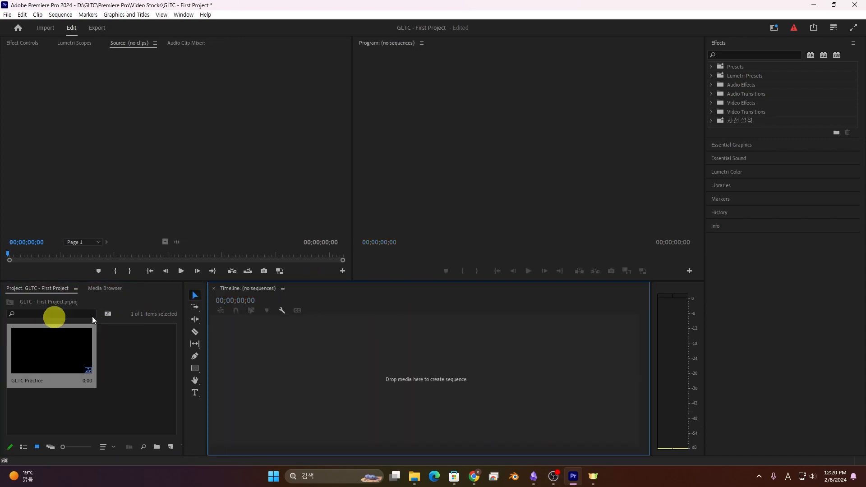
{"action": "left_click", "coordinate": [25, 345]}
{"action": "double_click", "coordinate": [25, 345]}
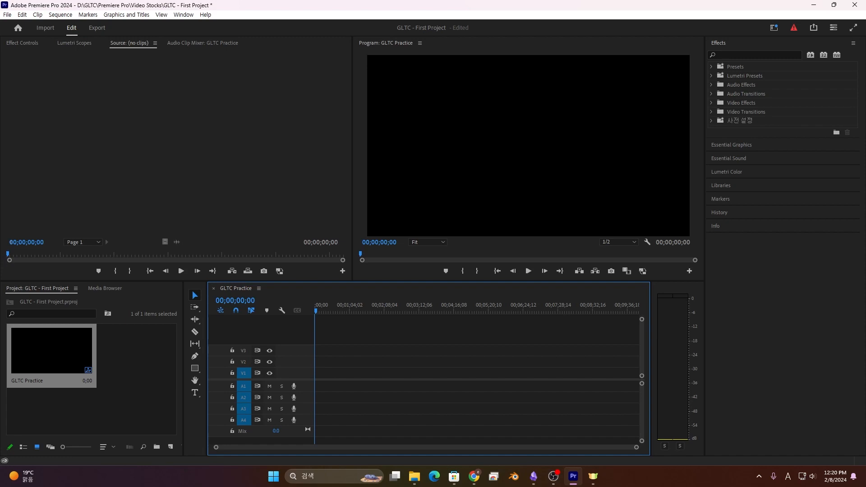
{"action": "key", "text": "alt+Tab"}
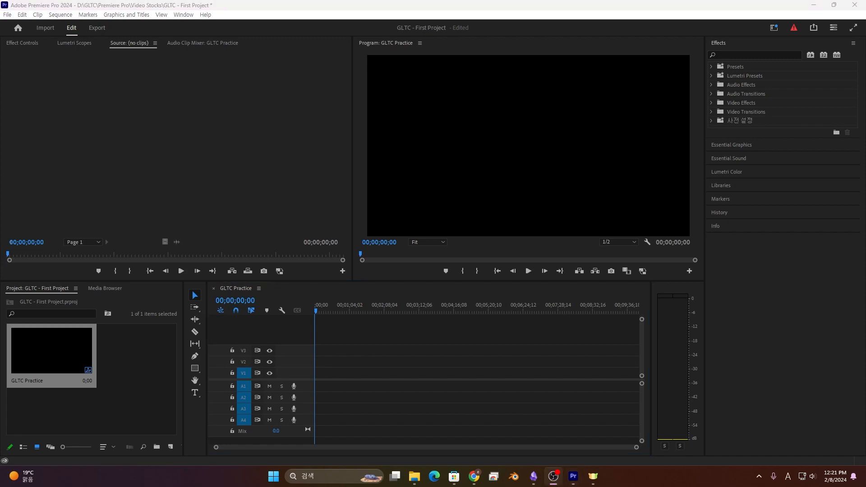
{"action": "key", "text": "alt+Tab"}
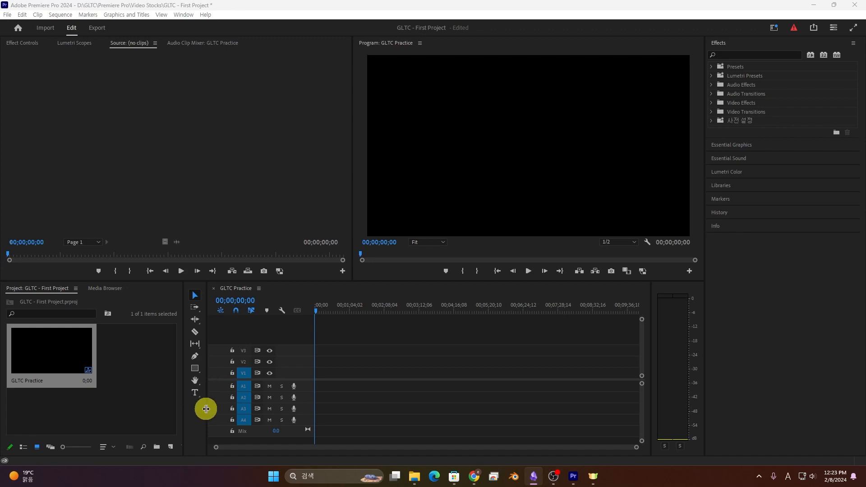
Import the autumn-forest-aerial-view clip from the Video Stocks folder into the project.
{"action": "left_click", "coordinate": [137, 372]}
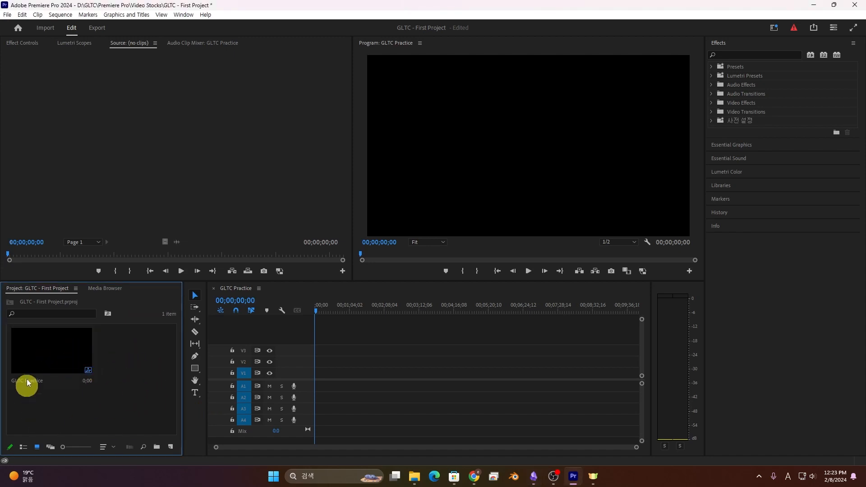
{"action": "double_click", "coordinate": [139, 375]}
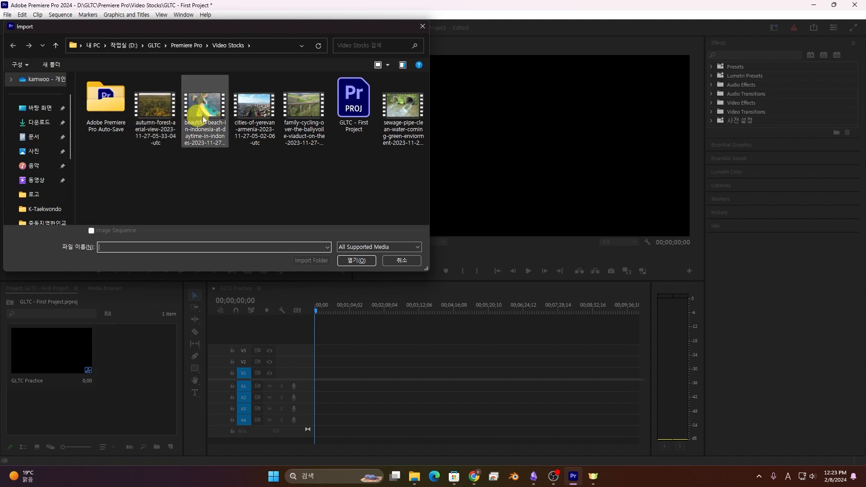
{"action": "double_click", "coordinate": [159, 117]}
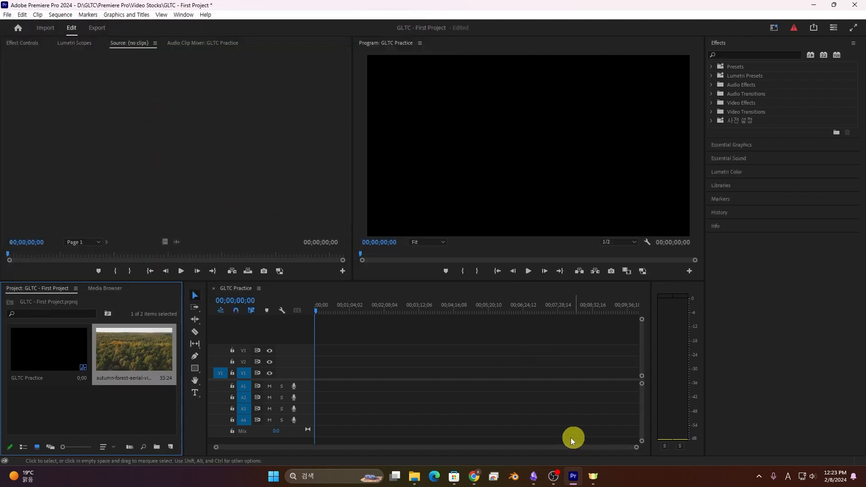
Switch to File Explorer and bring the beautiful-beach-in-indonesia clip from the Video Stocks folder into the project.
{"action": "left_click", "coordinate": [414, 476]}
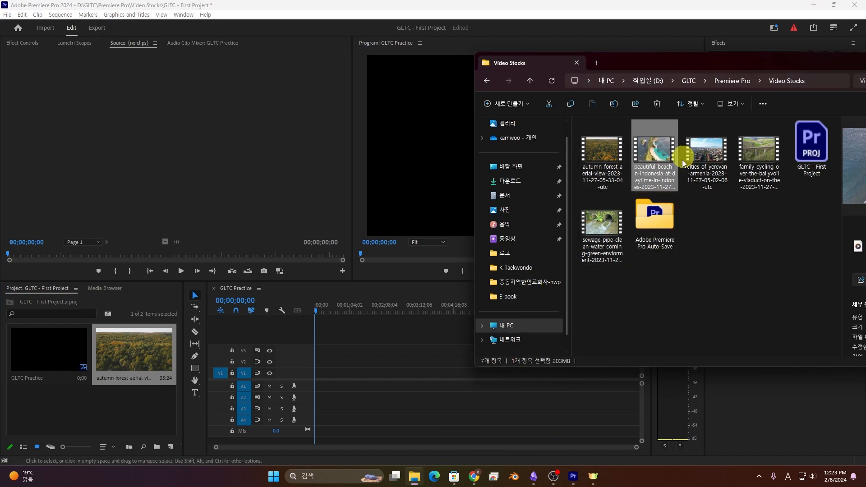
{"action": "left_click_drag", "start_coordinate": [587, 53], "coordinate": [568, 54]}
{"action": "left_click_drag", "start_coordinate": [654, 149], "coordinate": [54, 401]}
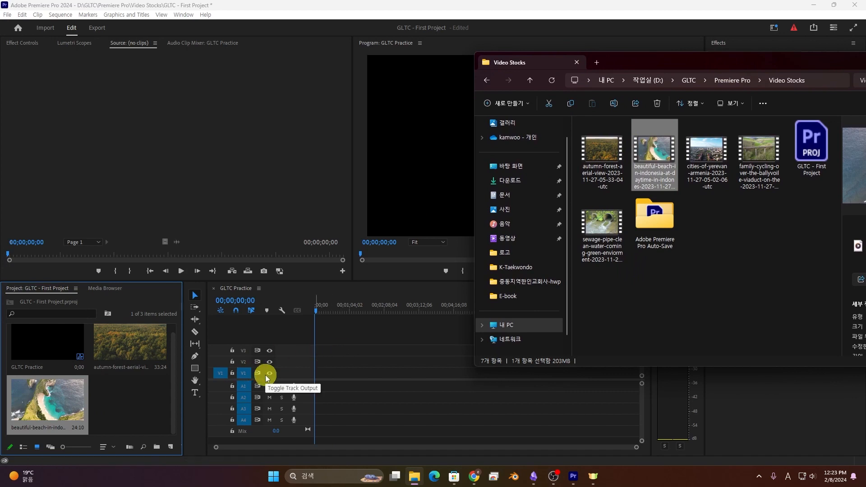
{"action": "left_click", "coordinate": [119, 402]}
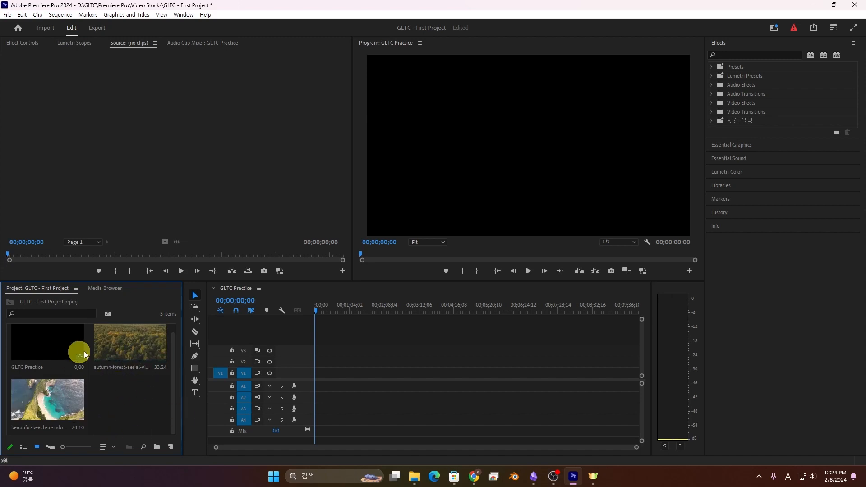
{"action": "double_click", "coordinate": [108, 408]}
{"action": "left_click", "coordinate": [407, 266]}
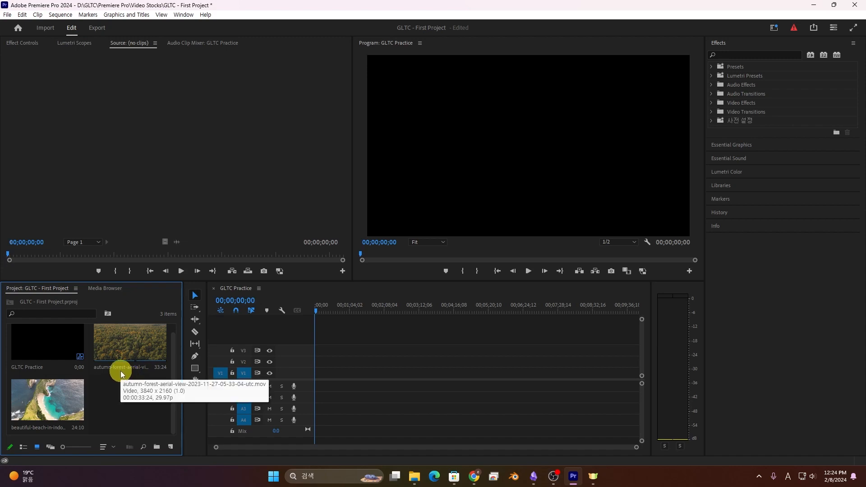
Maximize and restore individual workspace panels, including Project and Effects, to view each one full-window.
{"action": "key", "text": "grave"}
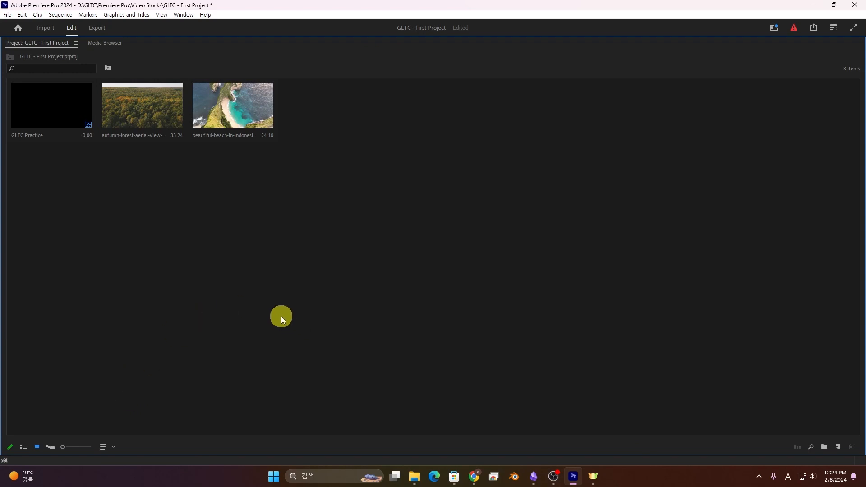
{"action": "key", "text": "grave"}
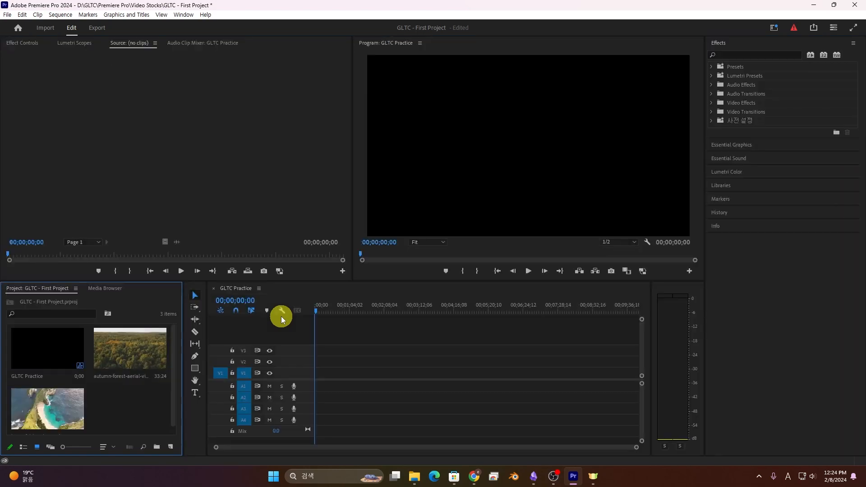
{"action": "key", "text": "grave"}
{"action": "key", "text": "grave"}
{"action": "key", "text": "grave"}
{"action": "key", "text": "grave"}
{"action": "key", "text": "grave"}
{"action": "key", "text": "grave"}
{"action": "key", "text": "grave"}
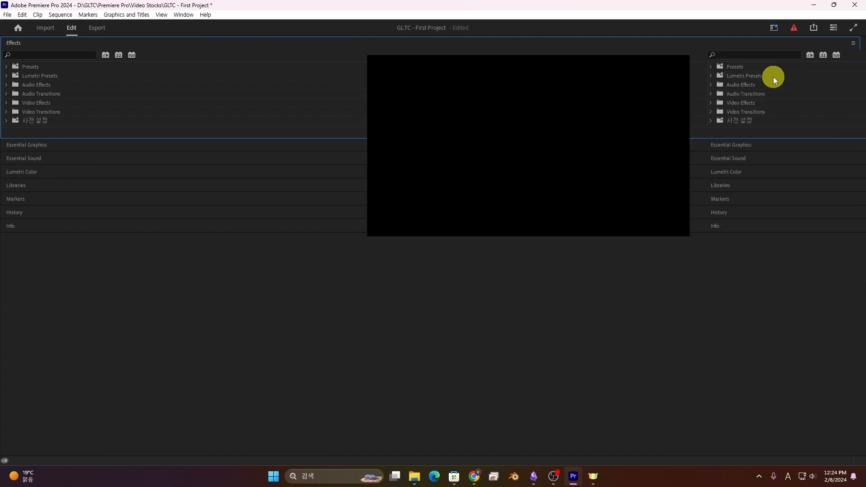
{"action": "key", "text": "grave"}
{"action": "key", "text": "grave"}
{"action": "key", "text": "grave"}
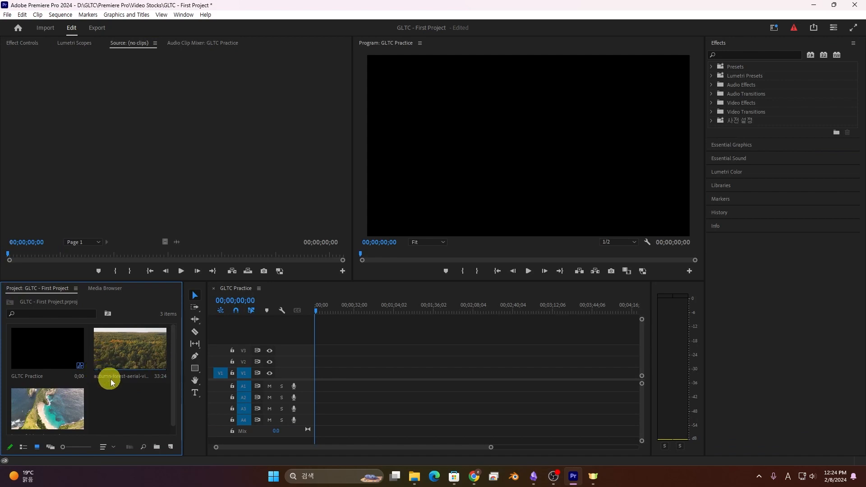
{"action": "key", "text": "grave"}
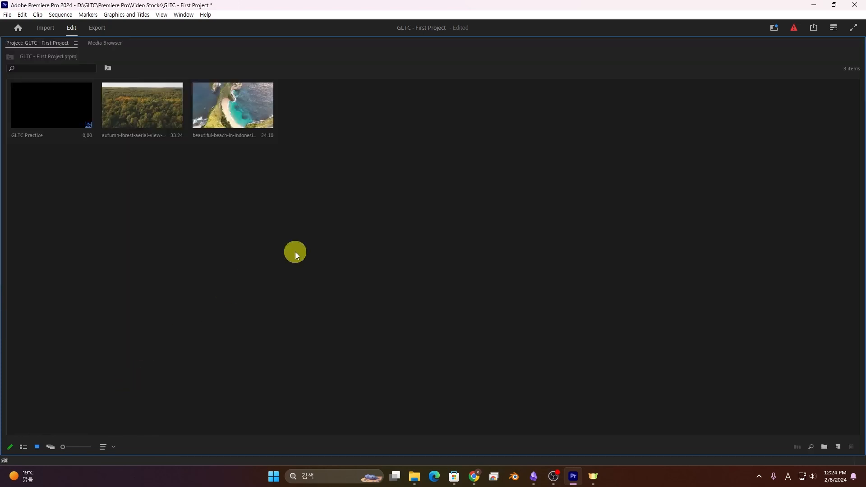
{"action": "key", "text": "grave"}
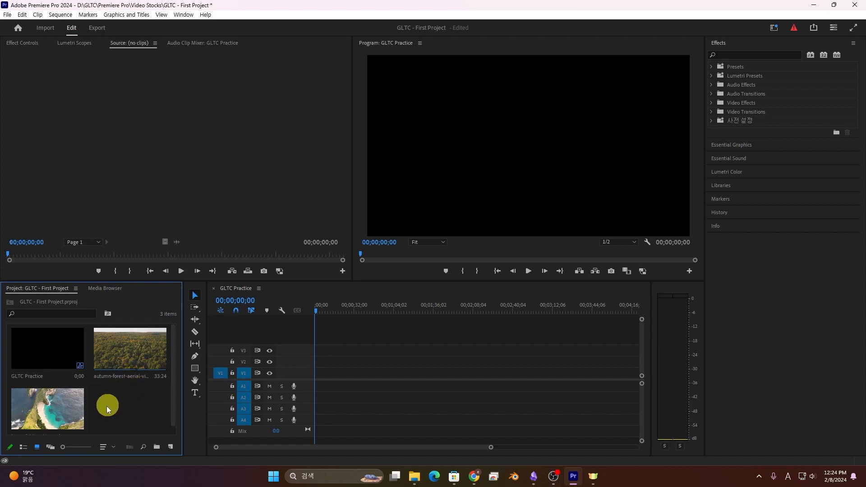
Show the project items as a list, look through their metadata columns and clear the clip selection.
{"action": "left_click", "coordinate": [23, 445]}
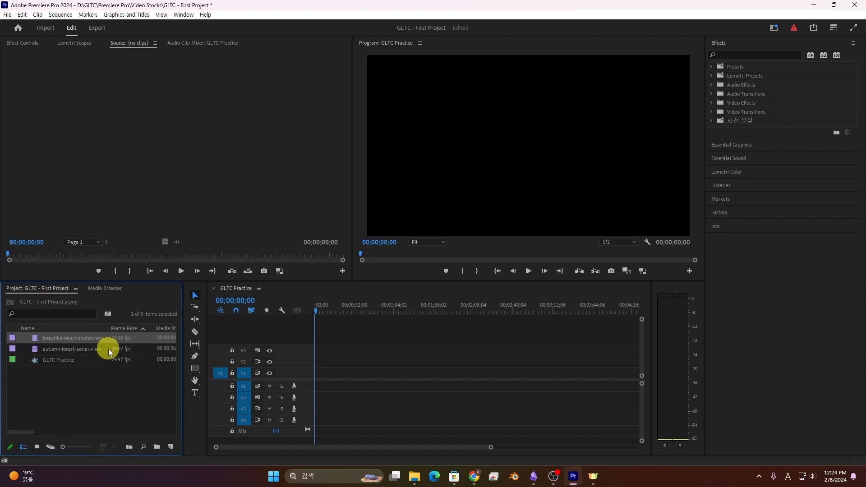
{"action": "left_click_drag", "start_coordinate": [21, 432], "coordinate": [61, 415]}
{"action": "left_click", "coordinate": [859, 410]}
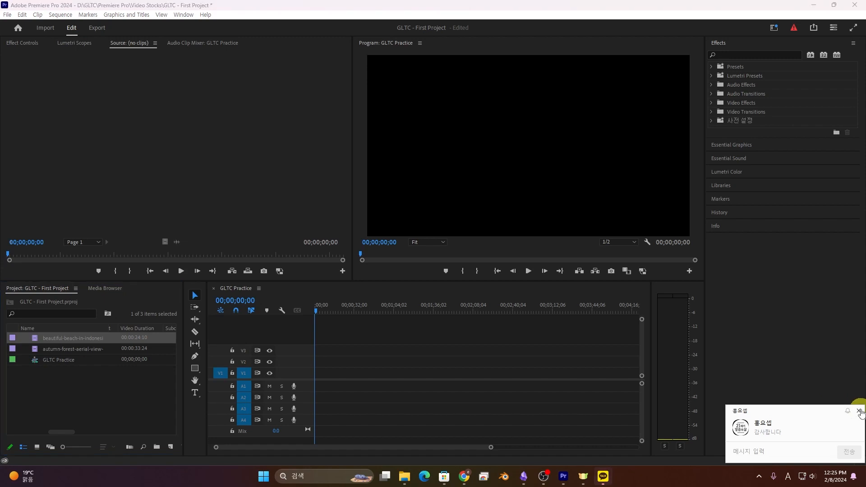
{"action": "left_click_drag", "start_coordinate": [67, 439], "coordinate": [6, 427]}
{"action": "left_click", "coordinate": [73, 390]}
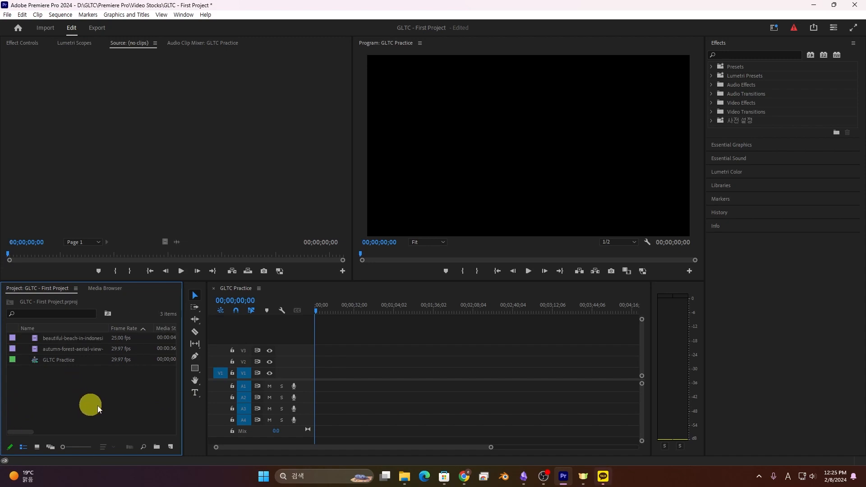
Open the project's metadata display settings and exclude Video In Point and Video Out Point from the Premiere Pro Project Metadata.
{"action": "right_click", "coordinate": [63, 332]}
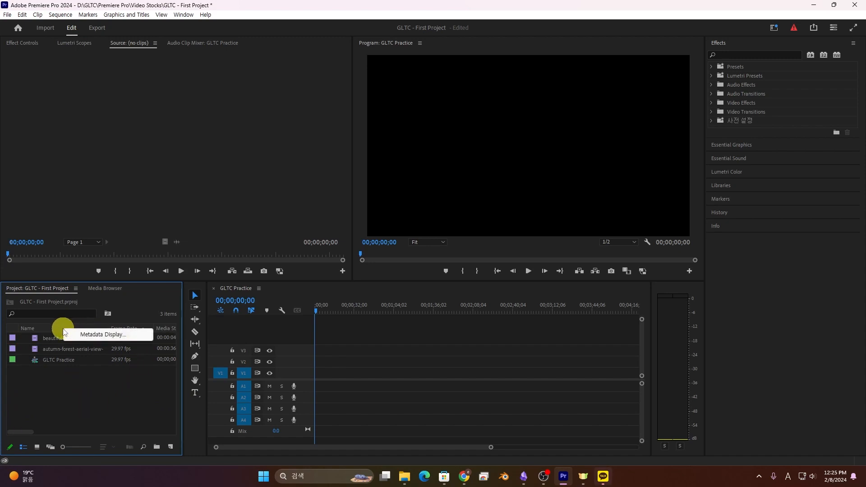
{"action": "left_click", "coordinate": [96, 334]}
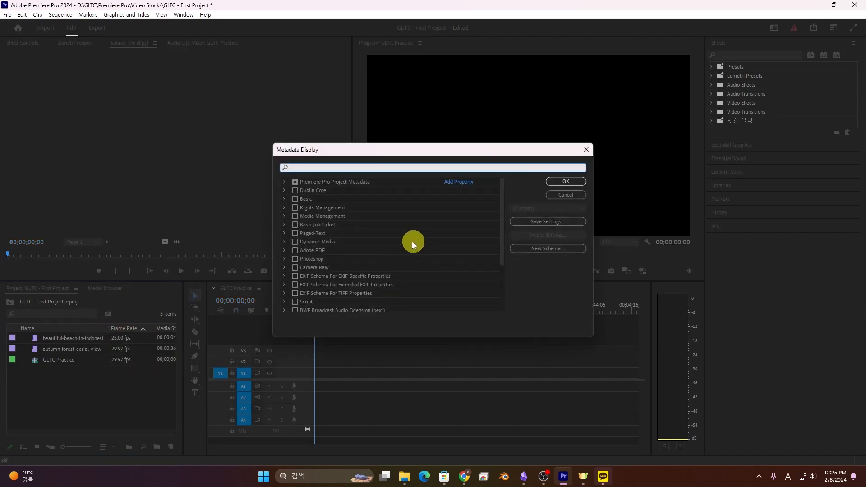
{"action": "scroll", "coordinate": [345, 212], "scroll_direction": "down", "scroll_amount": 5}
{"action": "scroll", "coordinate": [347, 210], "scroll_direction": "up", "scroll_amount": 4}
{"action": "scroll", "coordinate": [286, 202], "scroll_direction": "up", "scroll_amount": 1}
{"action": "left_click", "coordinate": [285, 182]}
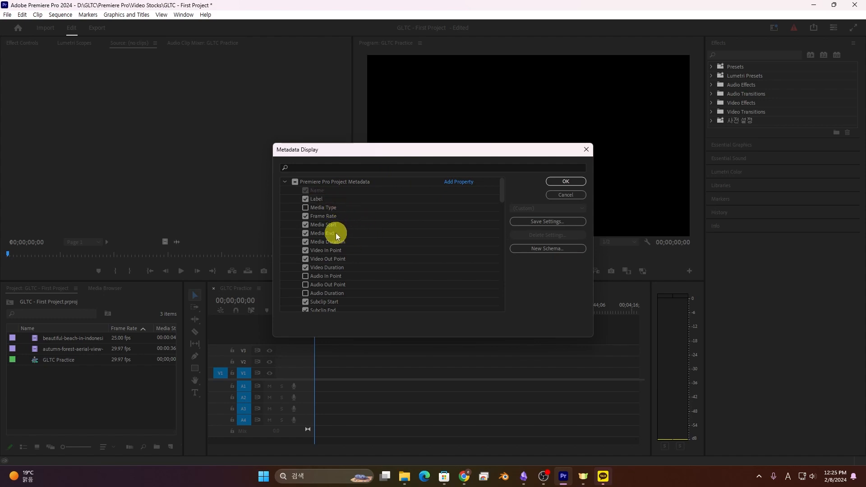
{"action": "left_click", "coordinate": [342, 251]}
{"action": "left_click", "coordinate": [337, 259]}
Exclude Subclip Start, Subclip End and Subclip Duration from the displayed project metadata.
{"action": "scroll", "coordinate": [343, 266], "scroll_direction": "down", "scroll_amount": 1}
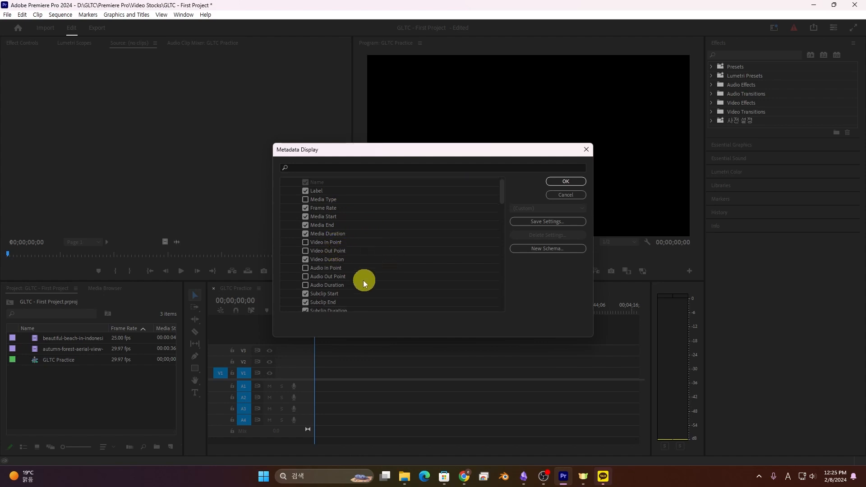
{"action": "left_click", "coordinate": [321, 301]}
{"action": "scroll", "coordinate": [394, 281], "scroll_direction": "down", "scroll_amount": 1}
{"action": "left_click", "coordinate": [337, 294]}
{"action": "scroll", "coordinate": [336, 294], "scroll_direction": "down", "scroll_amount": 3}
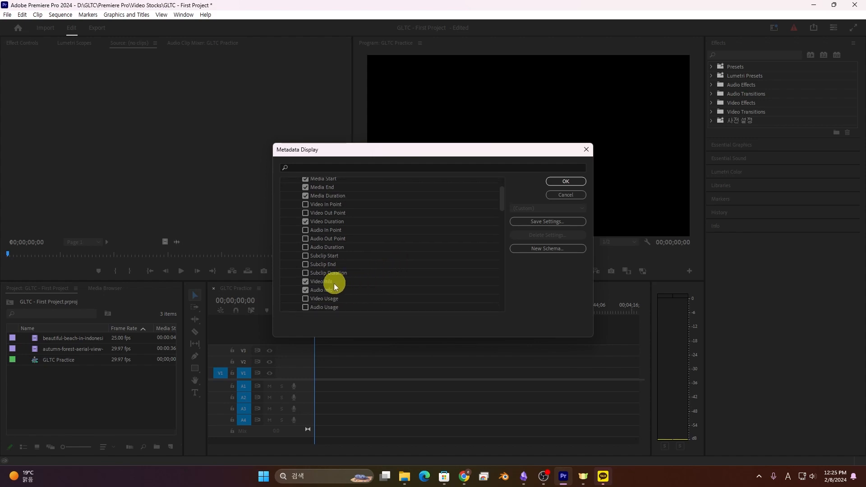
Exclude Log Note from the displayed metadata, review the remaining properties and apply the metadata display selection.
{"action": "scroll", "coordinate": [348, 288], "scroll_direction": "down", "scroll_amount": 3}
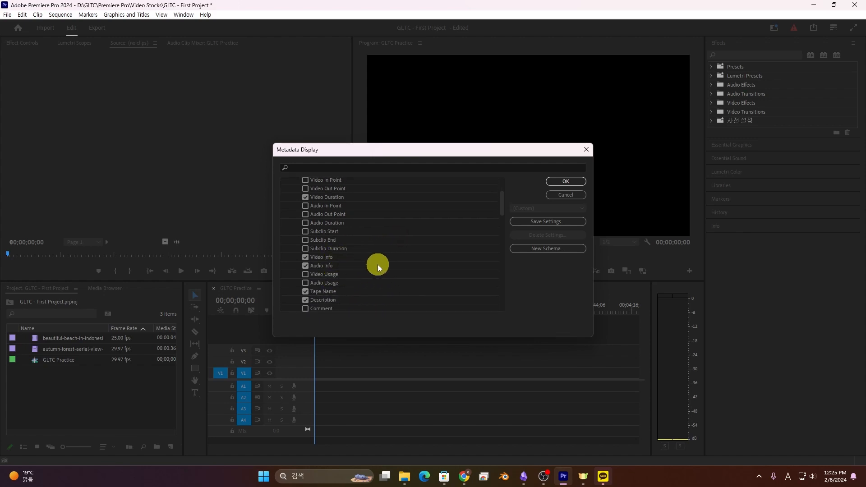
{"action": "scroll", "coordinate": [343, 289], "scroll_direction": "down", "scroll_amount": 3}
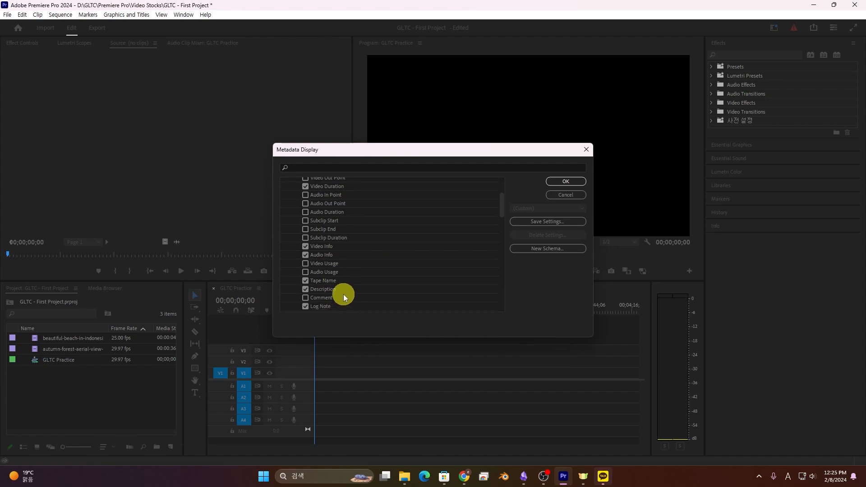
{"action": "scroll", "coordinate": [348, 289], "scroll_direction": "down", "scroll_amount": 5}
{"action": "left_click", "coordinate": [306, 268]}
{"action": "scroll", "coordinate": [409, 270], "scroll_direction": "down", "scroll_amount": 3}
{"action": "scroll", "coordinate": [409, 270], "scroll_direction": "down", "scroll_amount": 2}
{"action": "scroll", "coordinate": [347, 281], "scroll_direction": "down", "scroll_amount": 1}
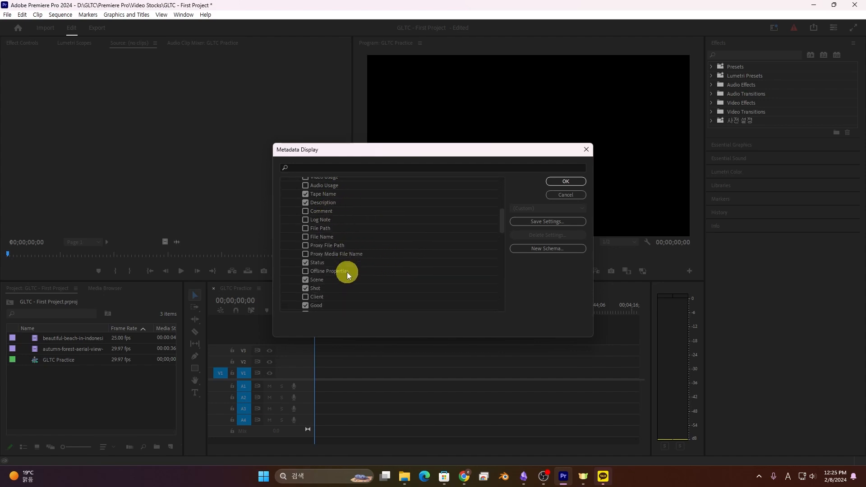
{"action": "scroll", "coordinate": [343, 282], "scroll_direction": "down", "scroll_amount": 4}
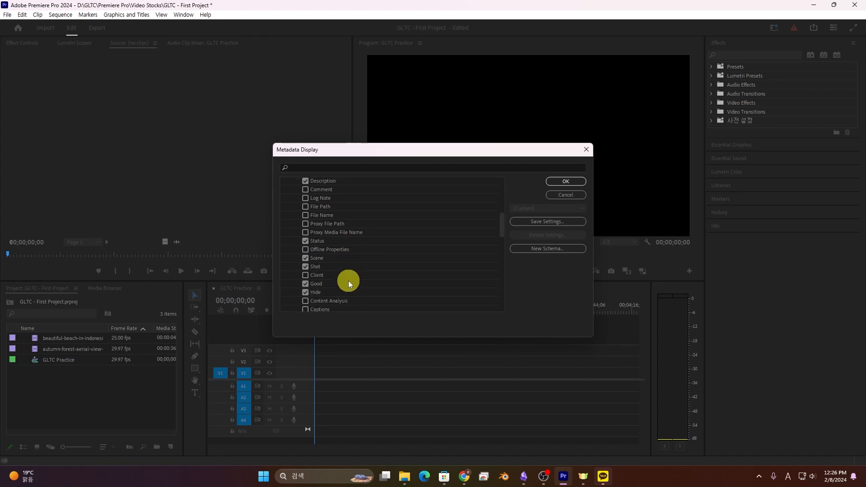
{"action": "scroll", "coordinate": [339, 283], "scroll_direction": "down", "scroll_amount": 10}
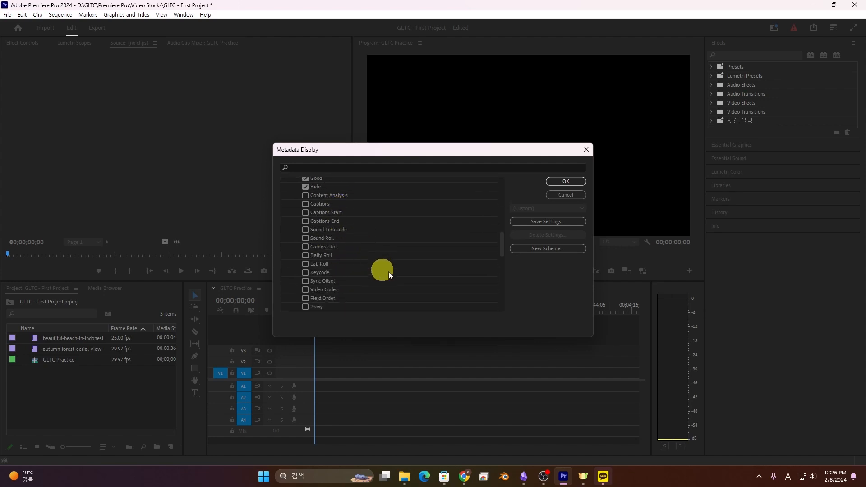
{"action": "left_click_drag", "start_coordinate": [502, 252], "coordinate": [497, 191]}
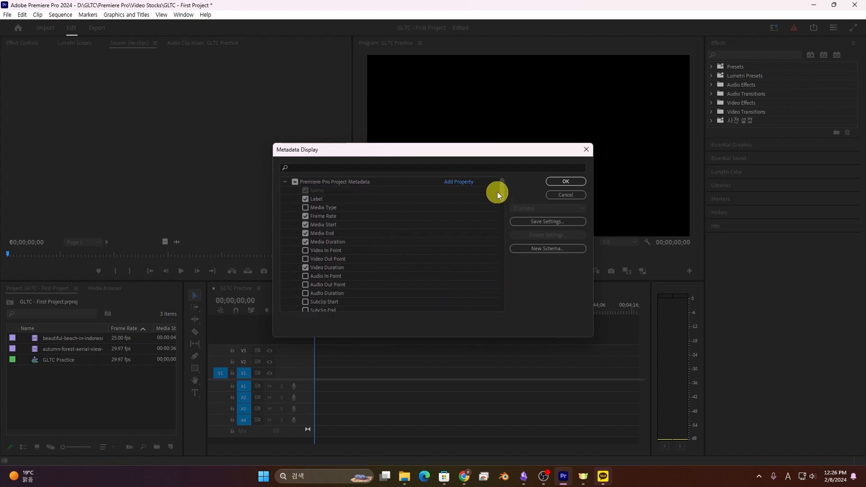
{"action": "left_click", "coordinate": [566, 181]}
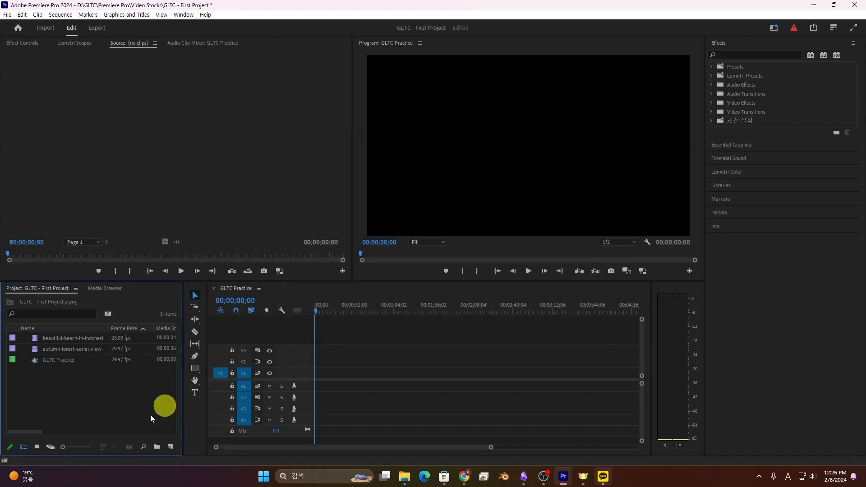
Save the current metadata display settings as "GLTC Metadata display", check it among the saved settings and close the dialog.
{"action": "left_click", "coordinate": [44, 429]}
{"action": "mouse_move", "coordinate": [45, 429]}
{"action": "left_mouse_down"}
{"action": "mouse_move", "coordinate": [114, 415]}
{"action": "mouse_move", "coordinate": [29, 428]}
{"action": "left_mouse_up"}
{"action": "right_click", "coordinate": [106, 328]}
{"action": "left_click", "coordinate": [108, 331]}
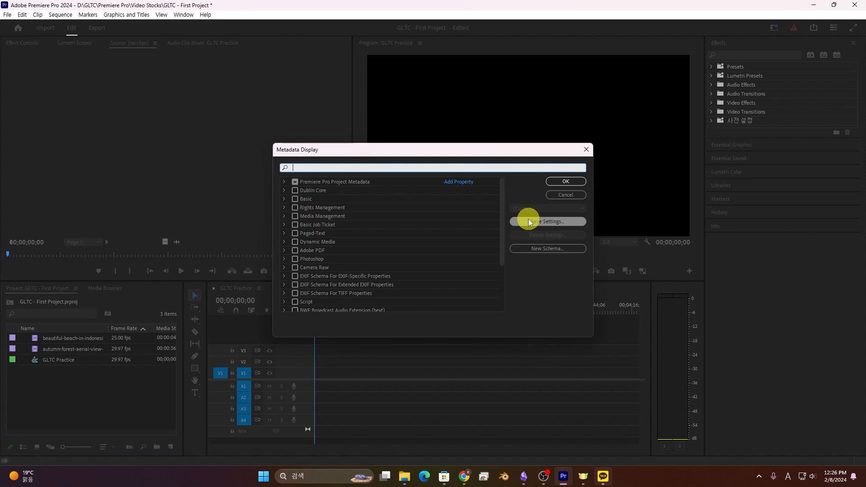
{"action": "left_click", "coordinate": [540, 220]}
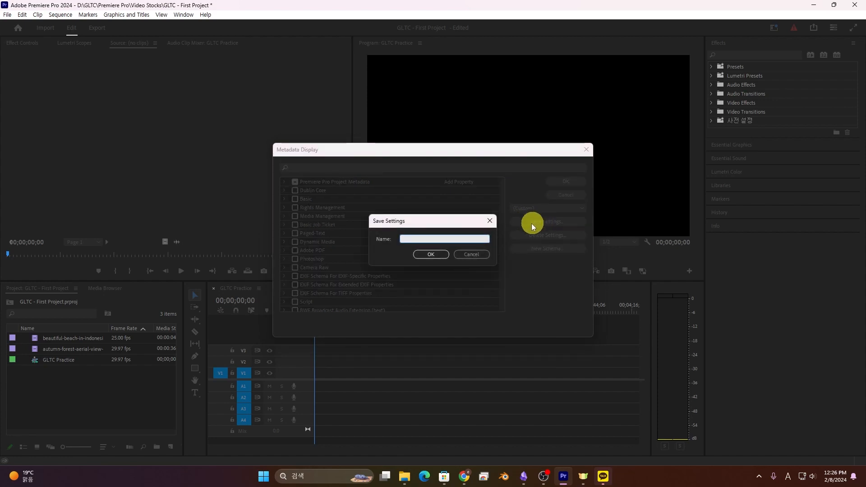
{"action": "type", "text": "GLT"}
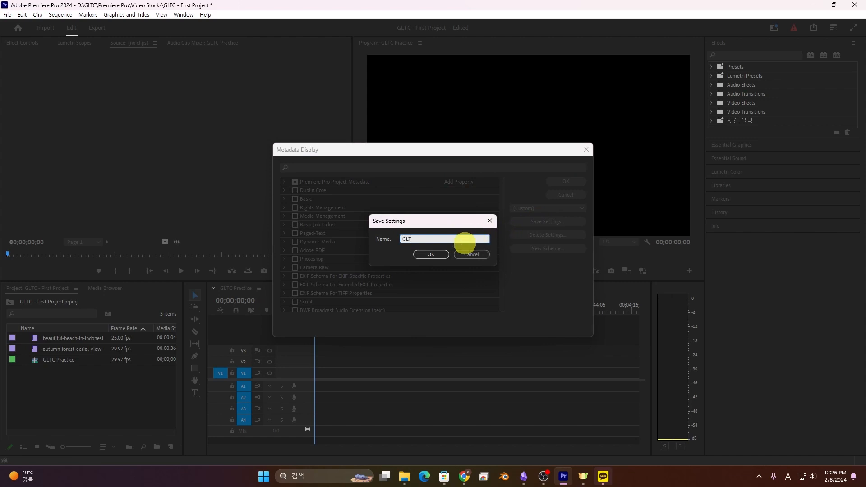
{"action": "type", "text": "C Metadata display"}
{"action": "key", "text": "Return"}
{"action": "left_click", "coordinate": [534, 210]}
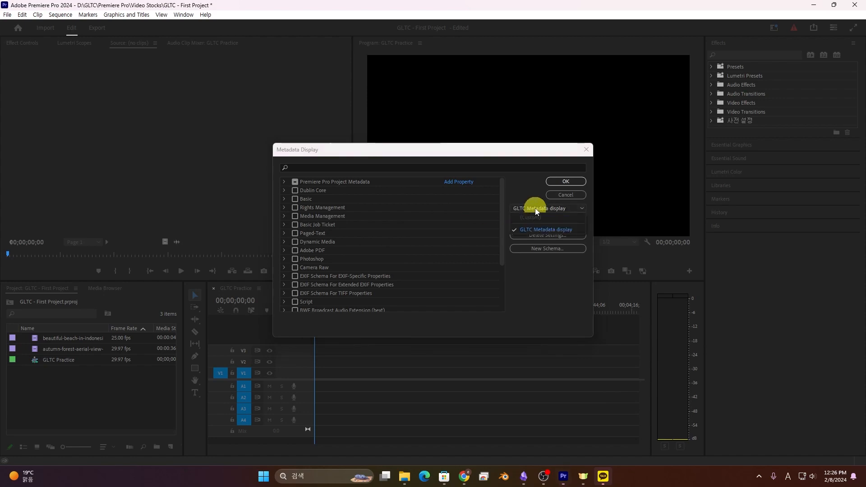
{"action": "left_click", "coordinate": [533, 293]}
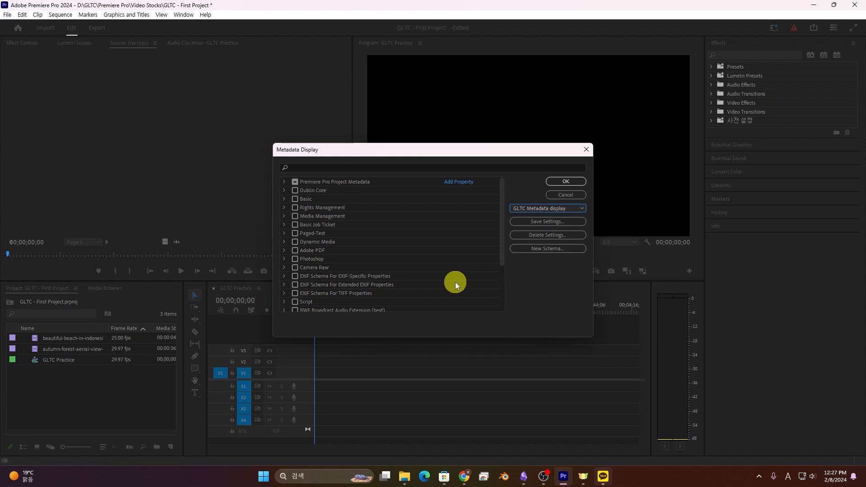
{"action": "left_click", "coordinate": [585, 149]}
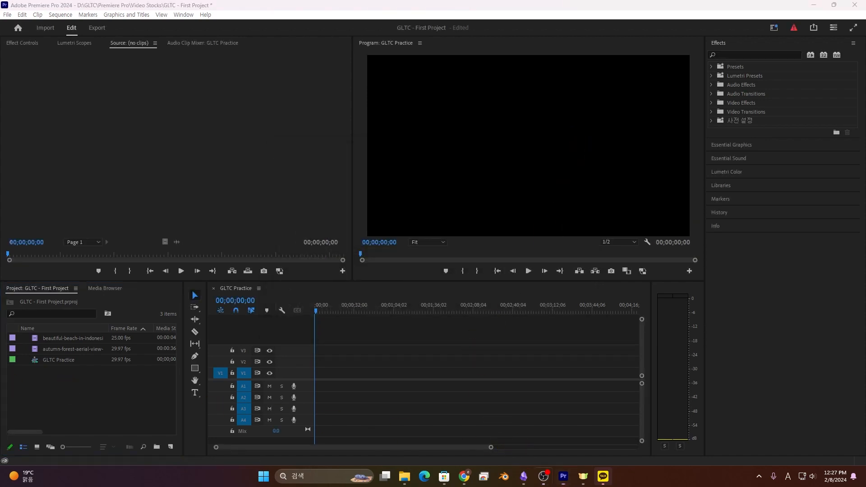
{"action": "key", "text": "alt+Tab"}
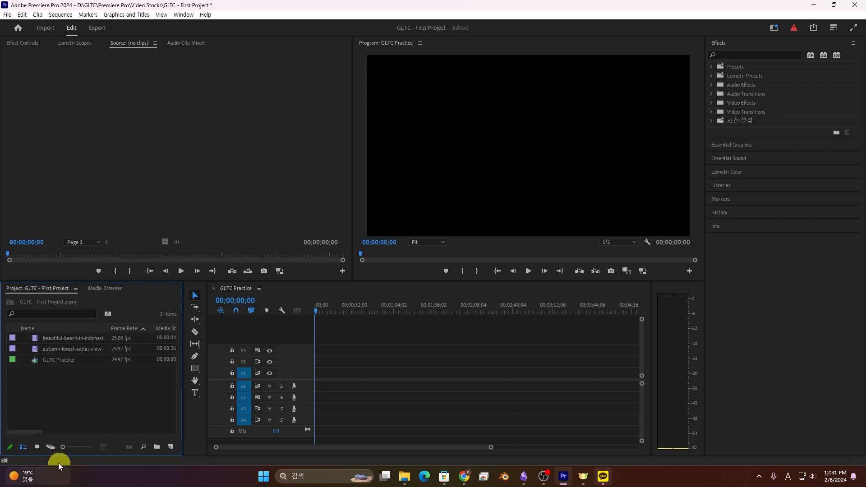
Show the project items in Freeform View with the panel maximized, and place GLTC Practice and the autumn-forest clip side by side near the top.
{"action": "left_click", "coordinate": [37, 446]}
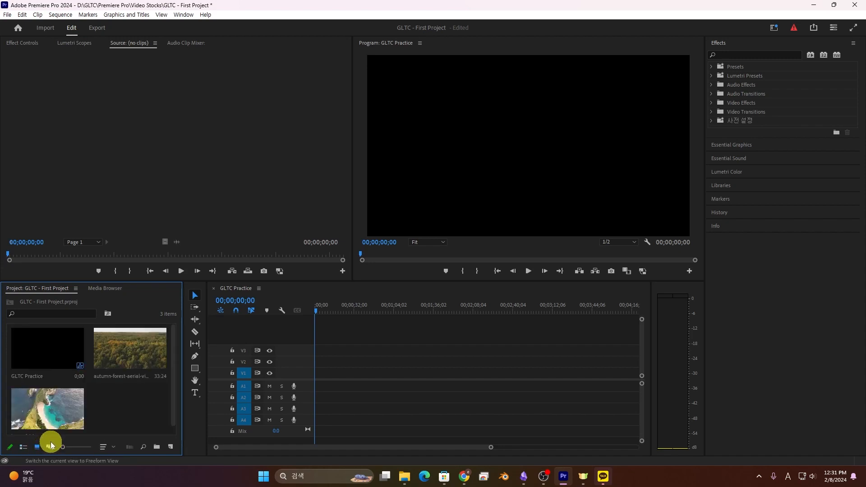
{"action": "left_click", "coordinate": [50, 447]}
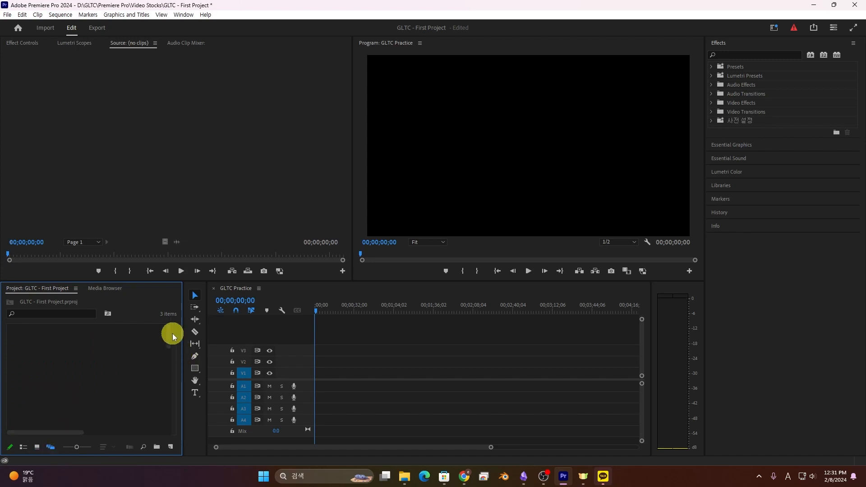
{"action": "scroll", "coordinate": [165, 370], "scroll_direction": "down", "scroll_amount": 5}
{"action": "key", "text": "grave"}
{"action": "left_click_drag", "start_coordinate": [60, 344], "coordinate": [63, 127]}
{"action": "left_click_drag", "start_coordinate": [39, 307], "coordinate": [64, 135]}
{"action": "left_click_drag", "start_coordinate": [195, 313], "coordinate": [202, 120]}
Move the beautiful-beach clip up into the top row beside the autumn-forest clip on the freeform canvas.
{"action": "scroll", "coordinate": [177, 263], "scroll_direction": "down", "scroll_amount": 3}
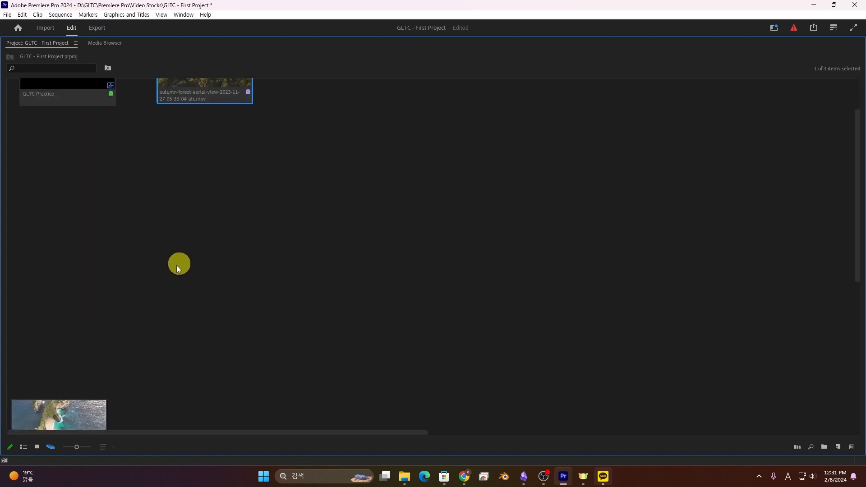
{"action": "left_click_drag", "start_coordinate": [79, 370], "coordinate": [280, 155]}
{"action": "scroll", "coordinate": [278, 180], "scroll_direction": "up", "scroll_amount": 3}
{"action": "left_click_drag", "start_coordinate": [280, 249], "coordinate": [348, 129]}
Move the autumn-forest clip to the far end of the top row, put the beautiful-beach clip next to it and restore the panel size.
{"action": "left_click", "coordinate": [215, 153]}
{"action": "left_click_drag", "start_coordinate": [214, 154], "coordinate": [215, 252]}
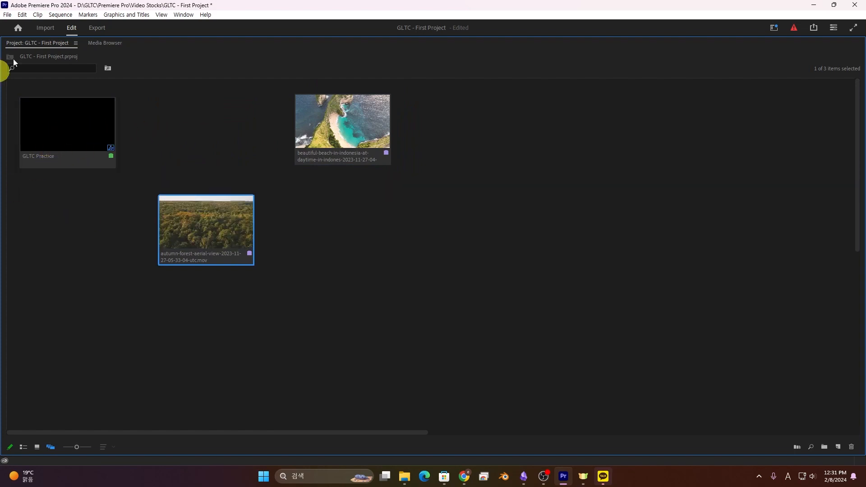
{"action": "left_click_drag", "start_coordinate": [220, 217], "coordinate": [783, 117]}
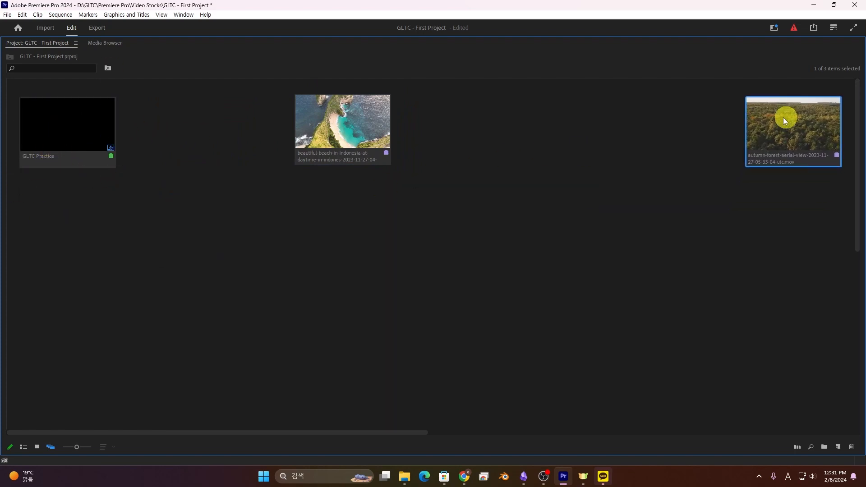
{"action": "left_click_drag", "start_coordinate": [367, 131], "coordinate": [700, 131]}
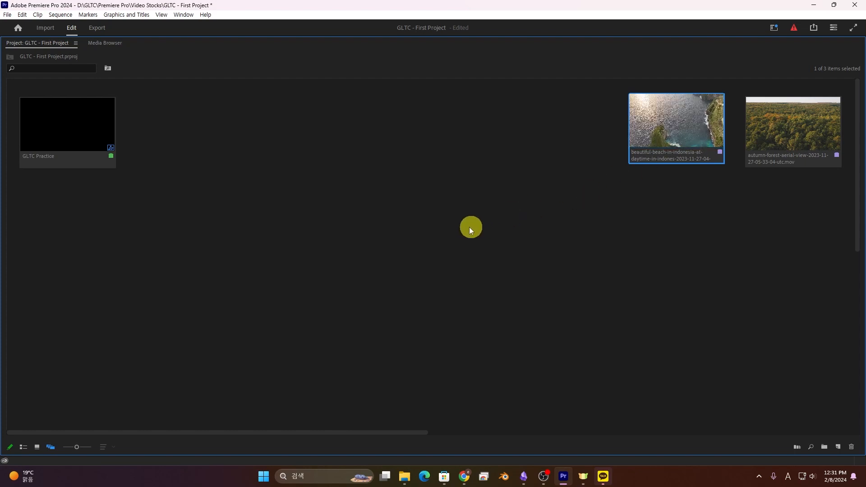
{"action": "key", "text": "grave"}
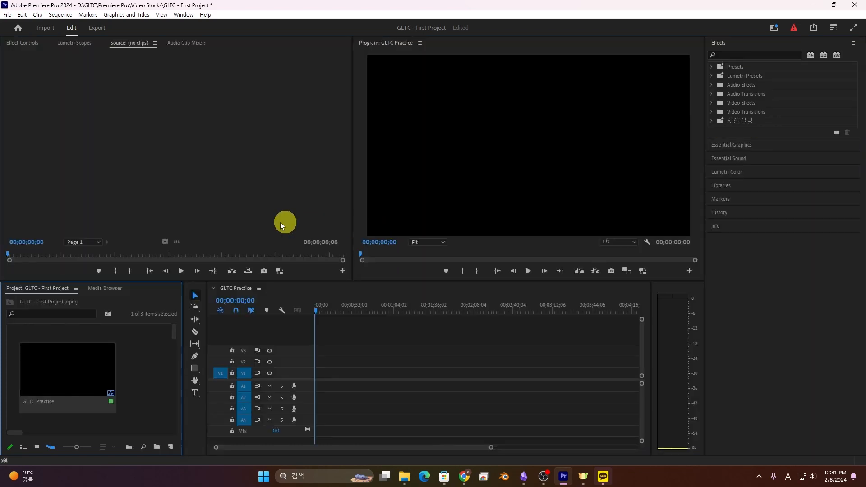
Show the project items in List View and again in Icon View, enlarging the thumbnails and shrinking them back to a small size.
{"action": "left_click", "coordinate": [21, 447]}
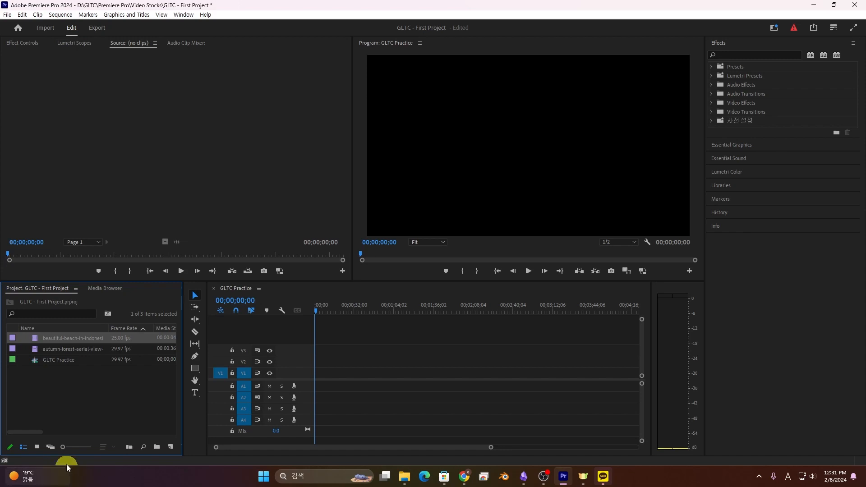
{"action": "left_click", "coordinate": [39, 446]}
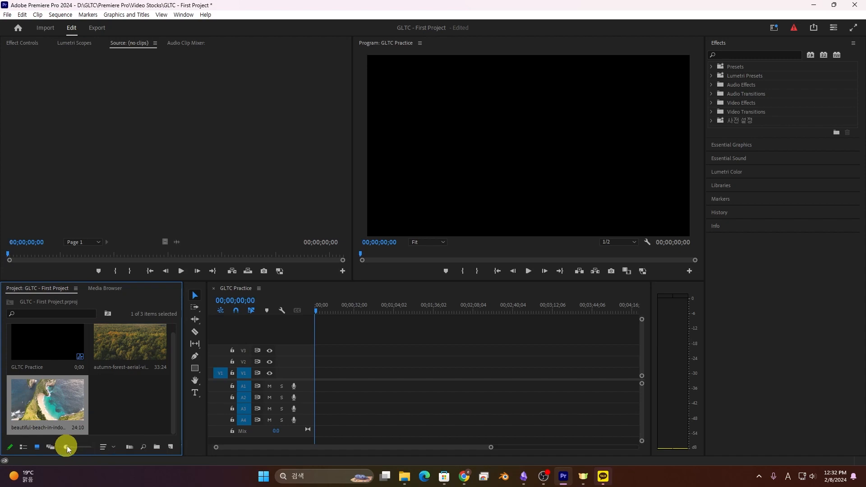
{"action": "left_click_drag", "start_coordinate": [66, 447], "coordinate": [74, 447]}
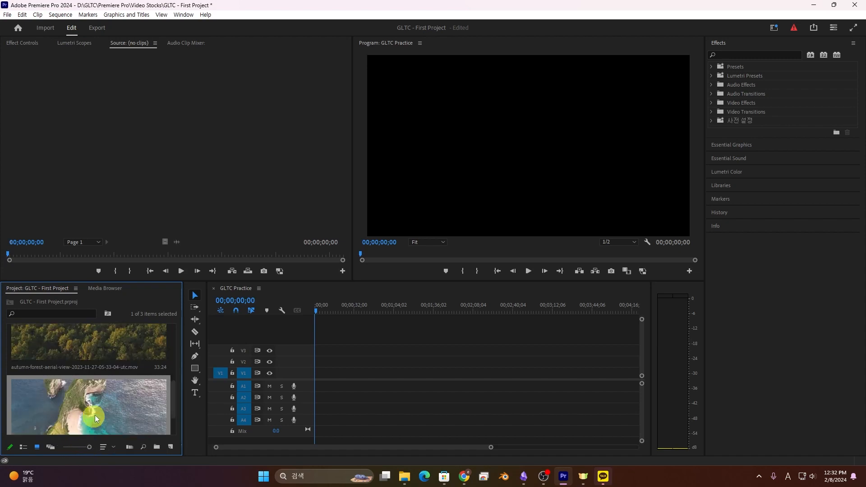
{"action": "scroll", "coordinate": [93, 421], "scroll_direction": "down", "scroll_amount": 1}
{"action": "left_click_drag", "start_coordinate": [84, 445], "coordinate": [70, 445]}
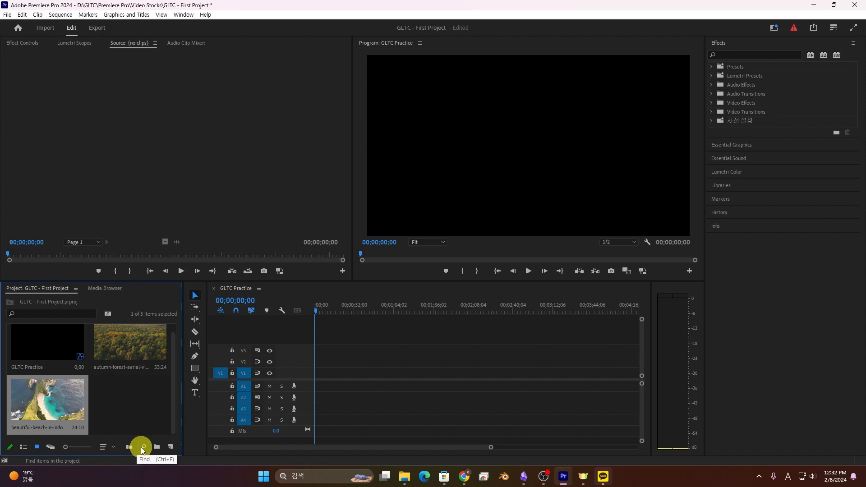
Search the project items for "gltc pract" and clear the search.
{"action": "left_click", "coordinate": [68, 314]}
{"action": "type", "text": "gltc"}
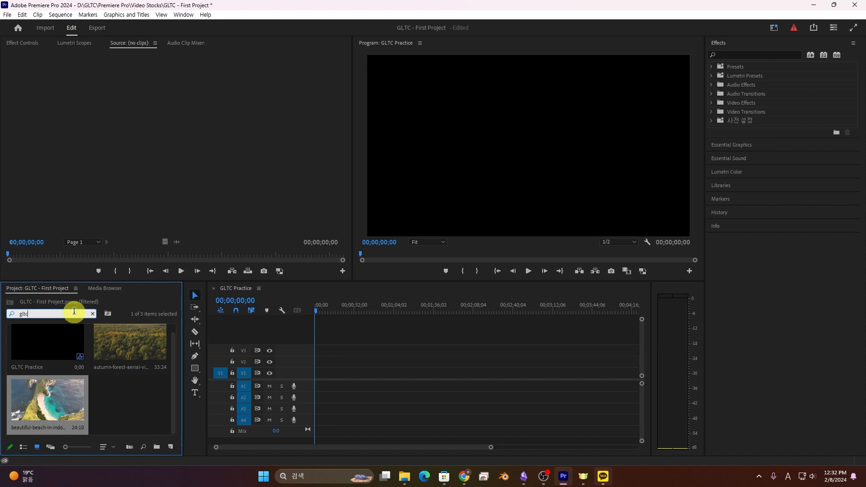
{"action": "key", "text": "Return"}
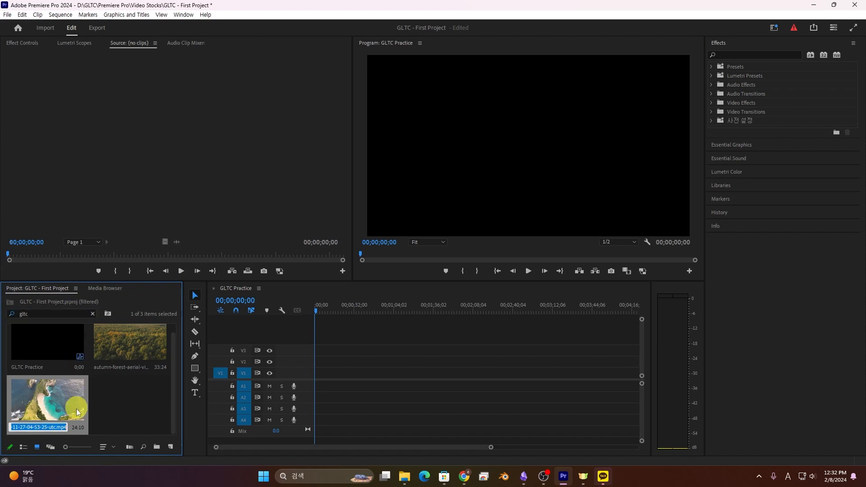
{"action": "scroll", "coordinate": [79, 420], "scroll_direction": "up", "scroll_amount": 1}
{"action": "left_click", "coordinate": [53, 312]}
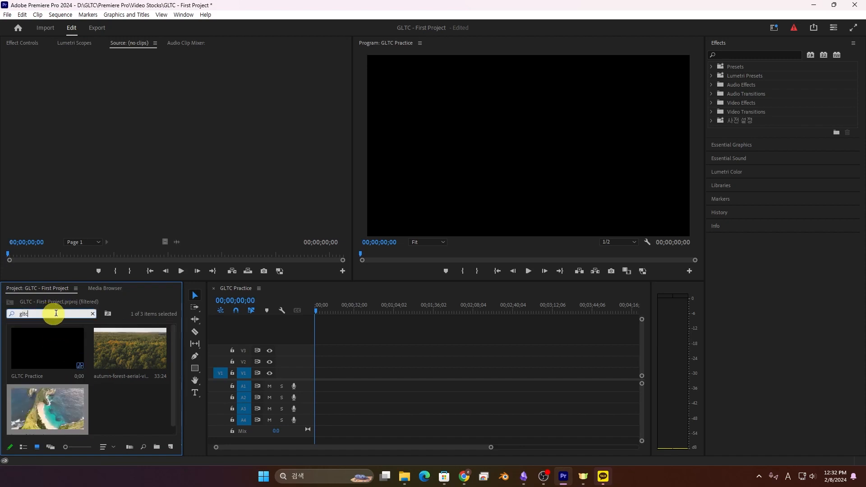
{"action": "type", "text": "pract"}
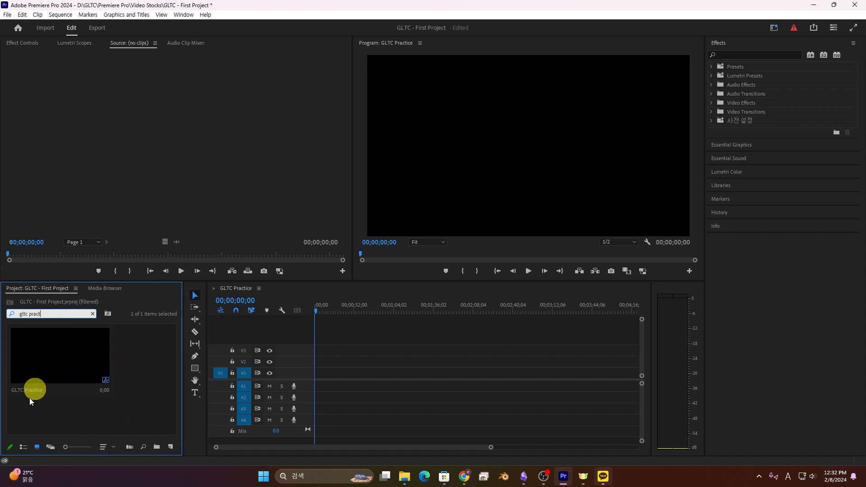
{"action": "left_click", "coordinate": [92, 314]}
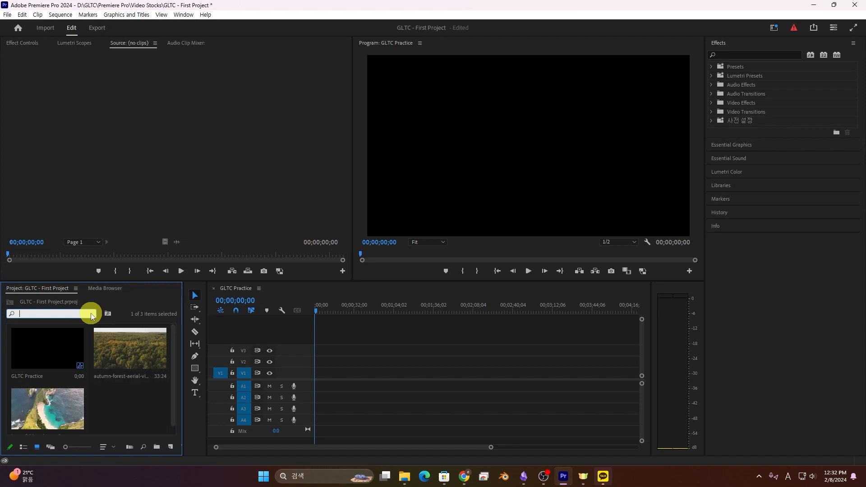
Create a bin named "Video Stock" in the project.
{"action": "left_click", "coordinate": [158, 447]}
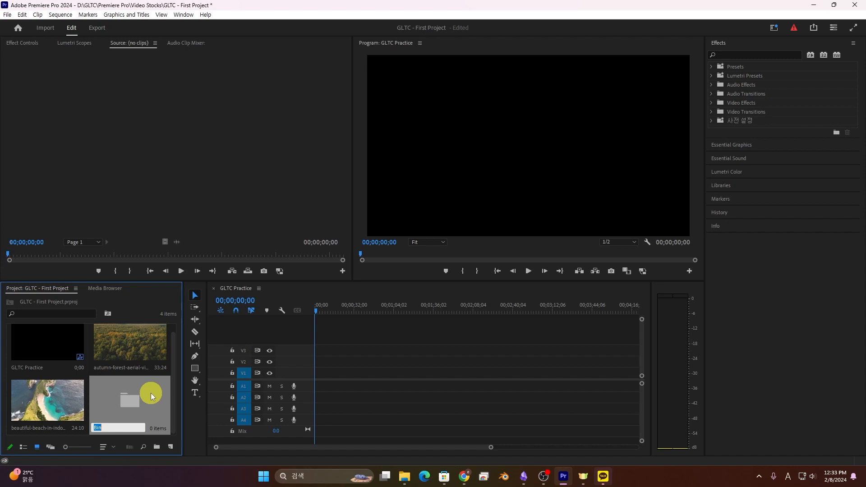
{"action": "type", "text": "A"}
{"action": "type", "text": "Cl"}
{"action": "type", "text": "ideo Sto"}
{"action": "type", "text": "ck"}
{"action": "key", "text": "Return"}
Move the autumn-forest and beautiful-beach clips into the Video Stock bin and open the bin.
{"action": "left_click_drag", "start_coordinate": [109, 355], "coordinate": [128, 397]}
{"action": "left_click_drag", "start_coordinate": [124, 353], "coordinate": [60, 416]}
{"action": "double_click", "coordinate": [104, 361]}
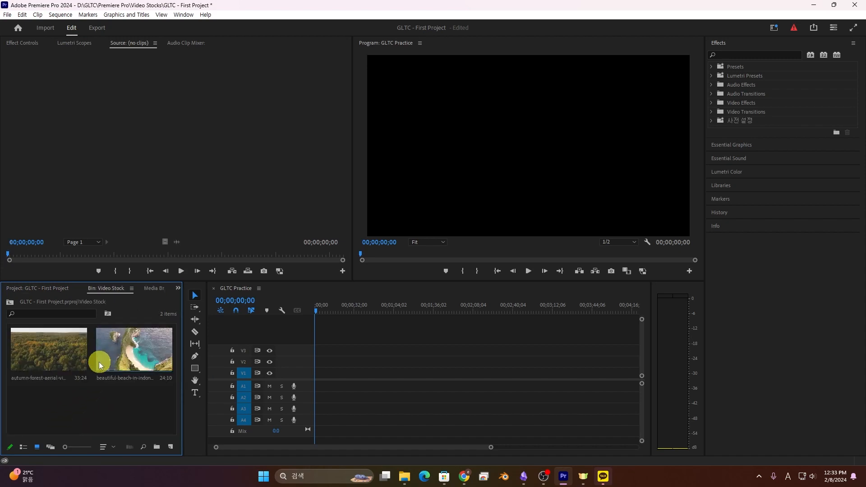
Switch between the project's top level and the Video Stock bin to compare their contents, ending on the top level.
{"action": "left_click", "coordinate": [59, 289]}
{"action": "left_click", "coordinate": [104, 287]}
{"action": "left_click", "coordinate": [22, 290]}
{"action": "left_click", "coordinate": [105, 288]}
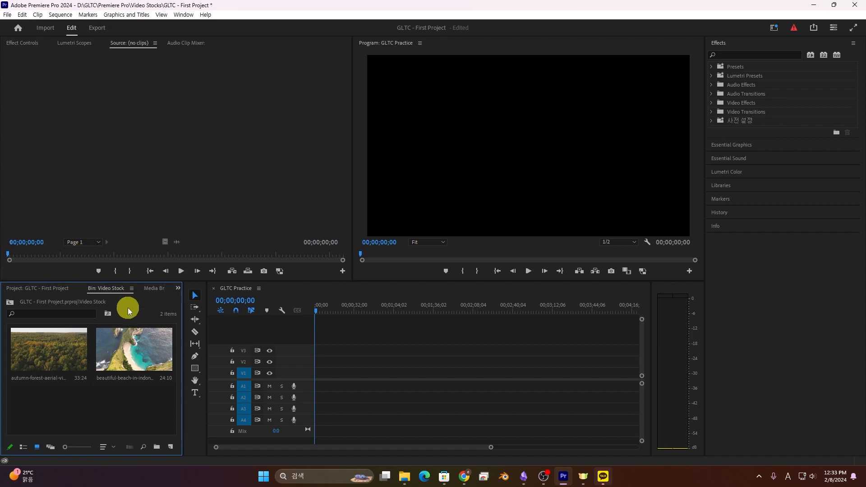
{"action": "left_click", "coordinate": [89, 287]}
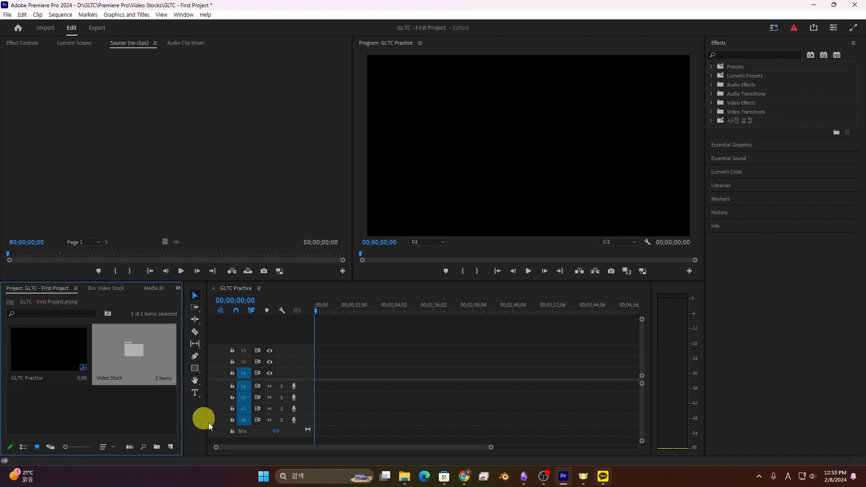
Widen the Project panel to reveal its delete control, select the bin and the sequence, and restore the panel and timeline widths.
{"action": "left_click_drag", "start_coordinate": [183, 393], "coordinate": [140, 408]}
{"action": "left_click", "coordinate": [46, 362]}
{"action": "left_click", "coordinate": [149, 359]}
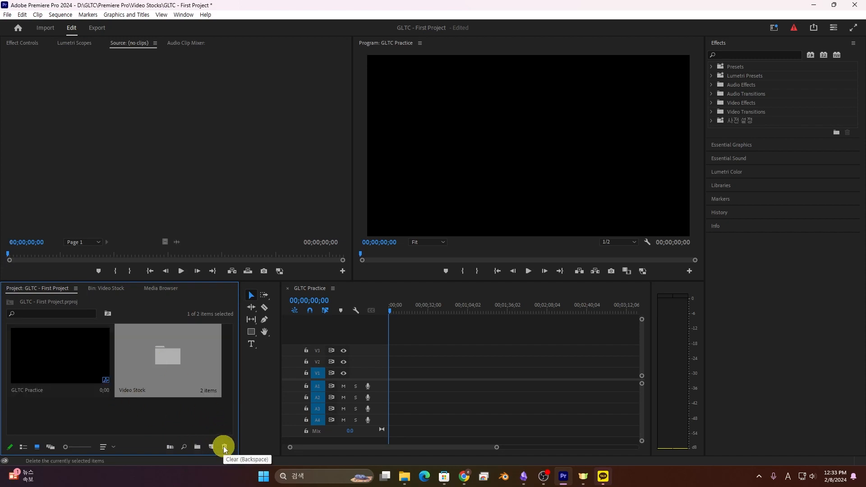
{"action": "left_click", "coordinate": [93, 367]}
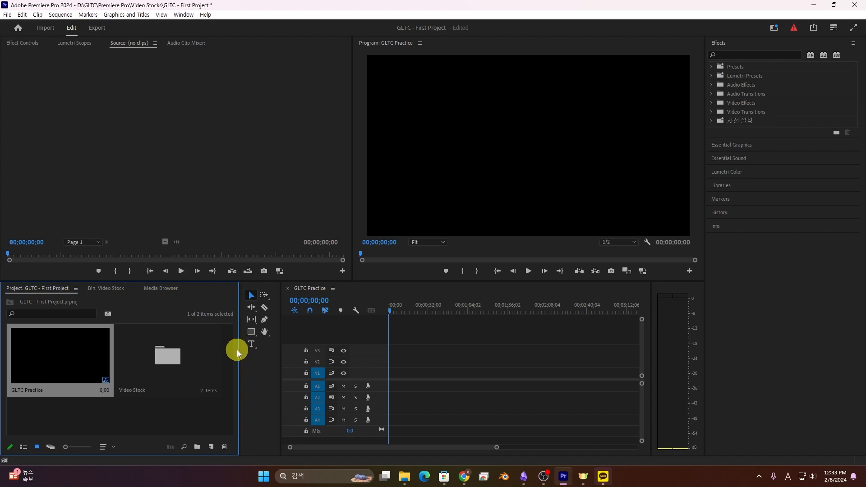
{"action": "left_click_drag", "start_coordinate": [238, 350], "coordinate": [182, 347]}
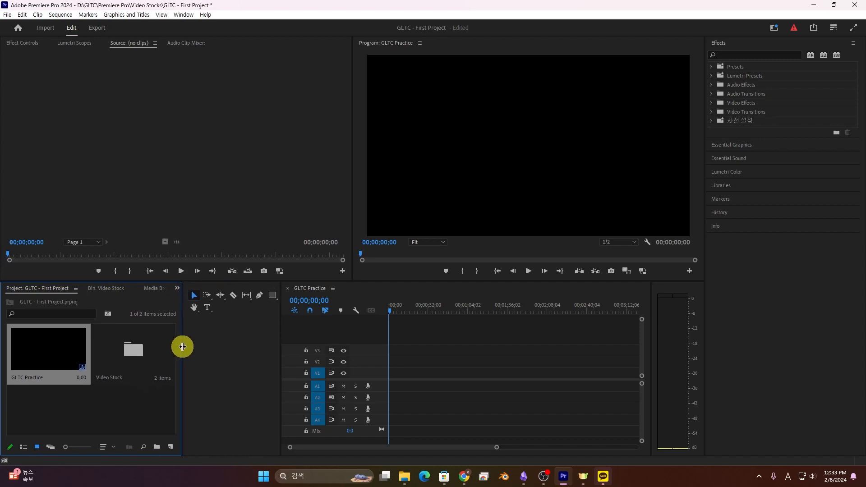
{"action": "left_click_drag", "start_coordinate": [280, 334], "coordinate": [206, 343]}
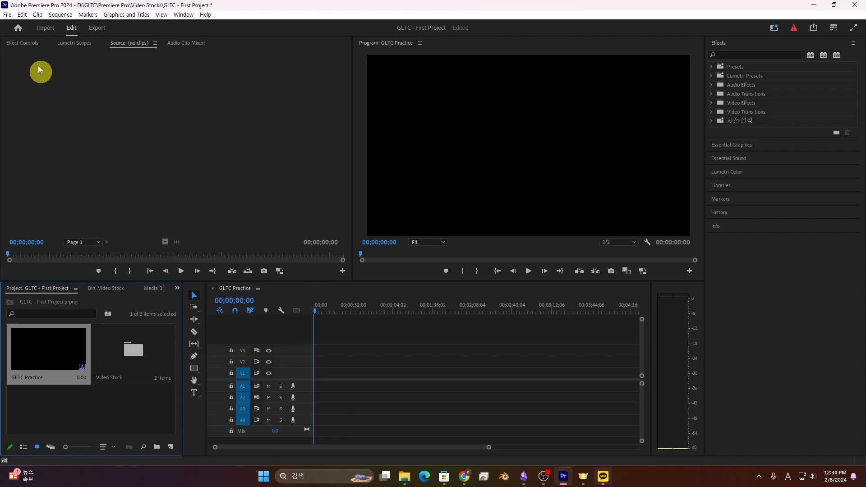
Open the Video Stock bin and load the autumn-forest clip in the Source Monitor.
{"action": "double_click", "coordinate": [129, 379]}
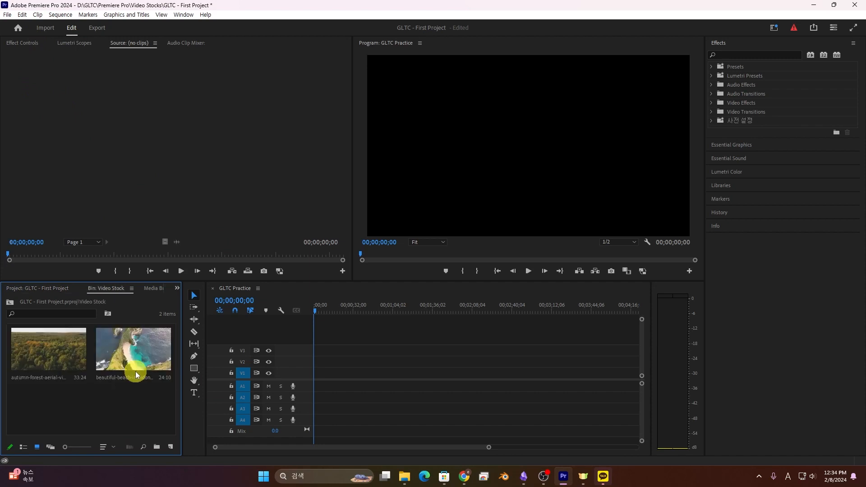
{"action": "left_click", "coordinate": [34, 351]}
{"action": "double_click", "coordinate": [35, 351]}
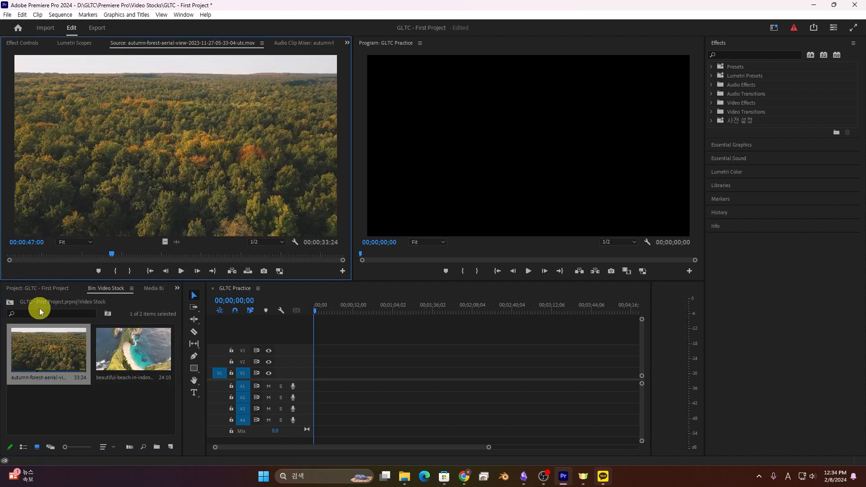
Scrub through the autumn-forest clip in the Source Monitor, also maximized, to 00:01:09:00 and restore the normal layout.
{"action": "left_click_drag", "start_coordinate": [110, 254], "coordinate": [255, 222]}
{"action": "key", "text": "grave"}
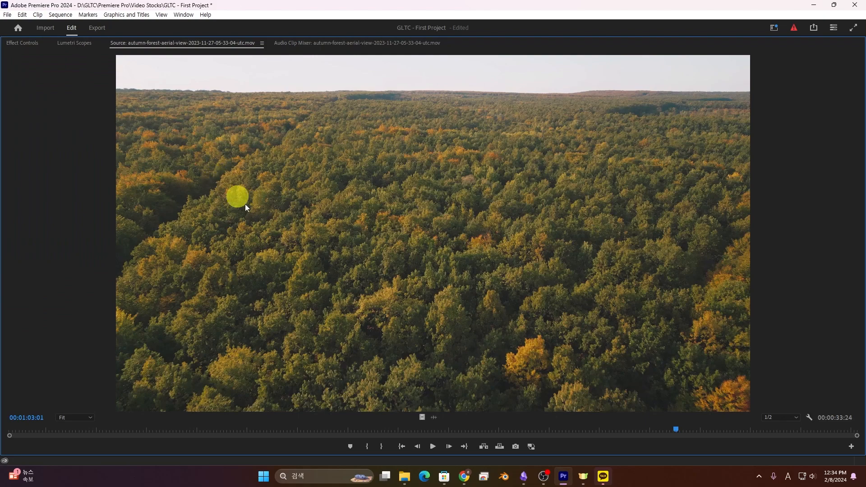
{"action": "mouse_move", "coordinate": [422, 432]}
{"action": "left_mouse_down"}
{"action": "mouse_move", "coordinate": [267, 418]}
{"action": "mouse_move", "coordinate": [548, 382]}
{"action": "mouse_move", "coordinate": [672, 356]}
{"action": "mouse_move", "coordinate": [827, 304]}
{"action": "left_mouse_up"}
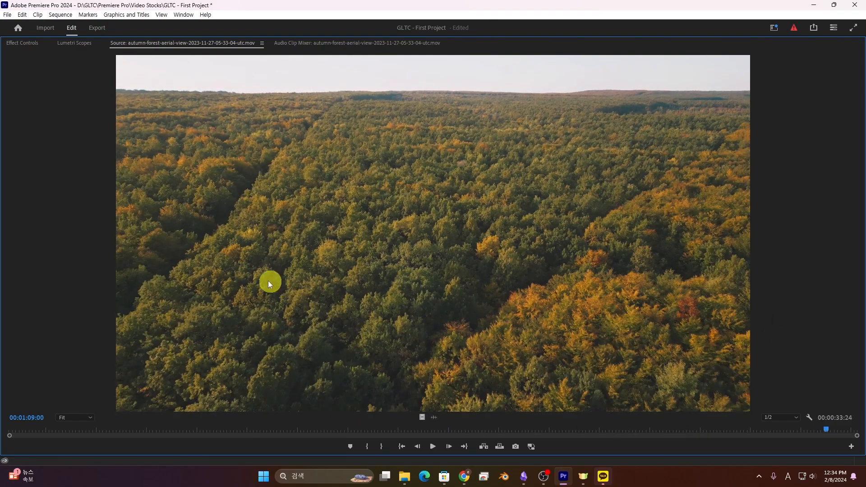
{"action": "key", "text": "grave"}
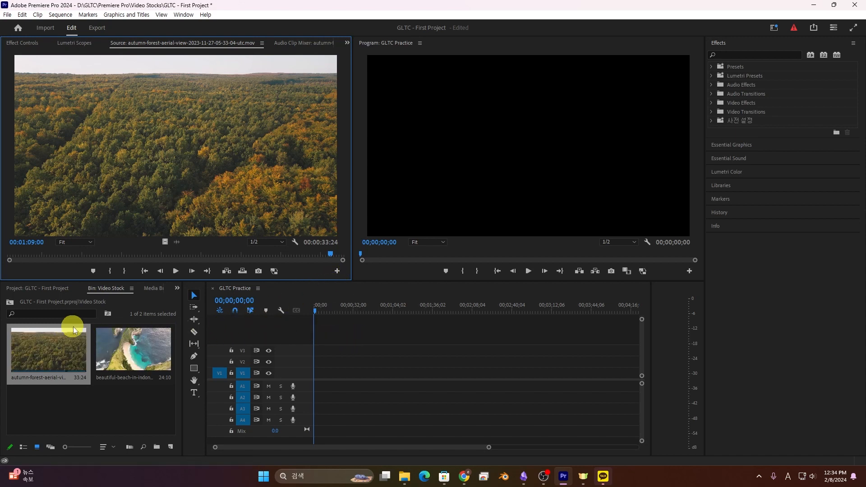
Place the autumn-forest clip at the start of track V1 in the GLTC Practice sequence, keeping the existing sequence settings.
{"action": "left_click_drag", "start_coordinate": [41, 352], "coordinate": [306, 375]}
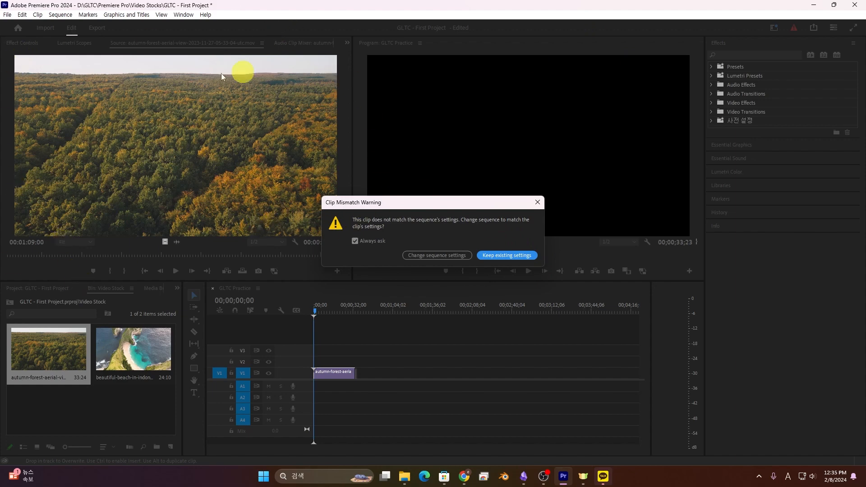
{"action": "left_click", "coordinate": [499, 254]}
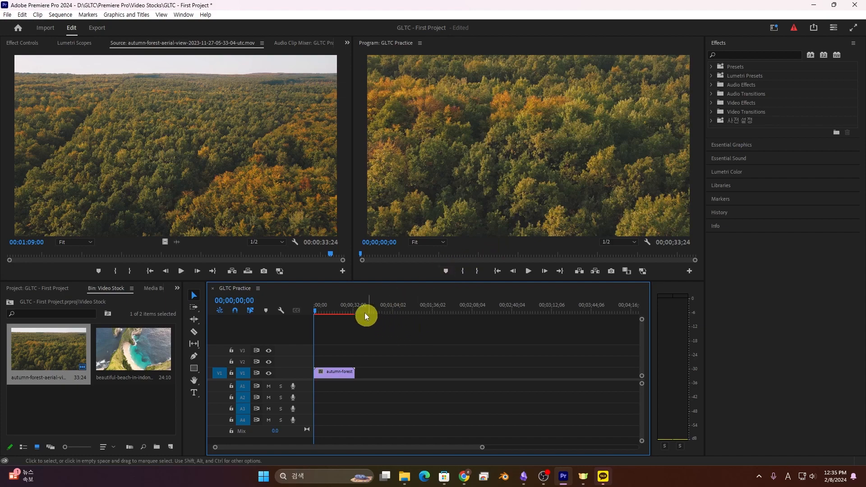
{"action": "left_click_drag", "start_coordinate": [321, 312], "coordinate": [299, 327]}
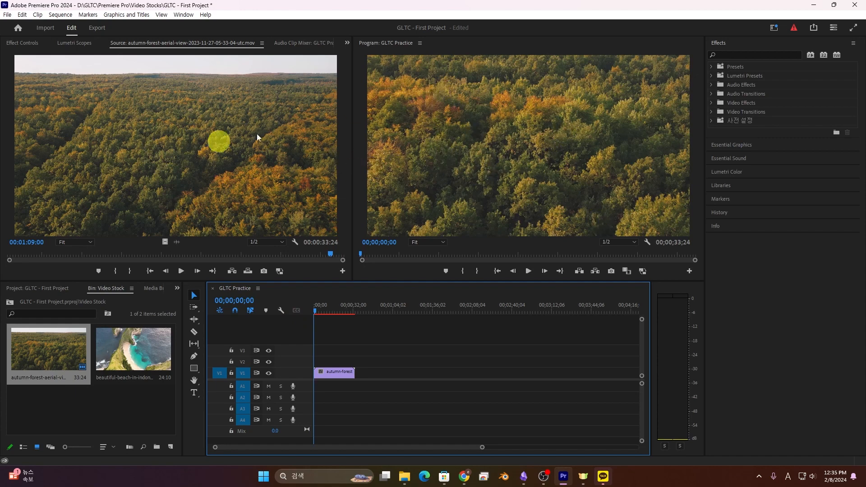
Scale the autumn-forest clip on V1 to the frame size and play the start of the sequence up to 00;00;01;23.
{"action": "left_click", "coordinate": [326, 366]}
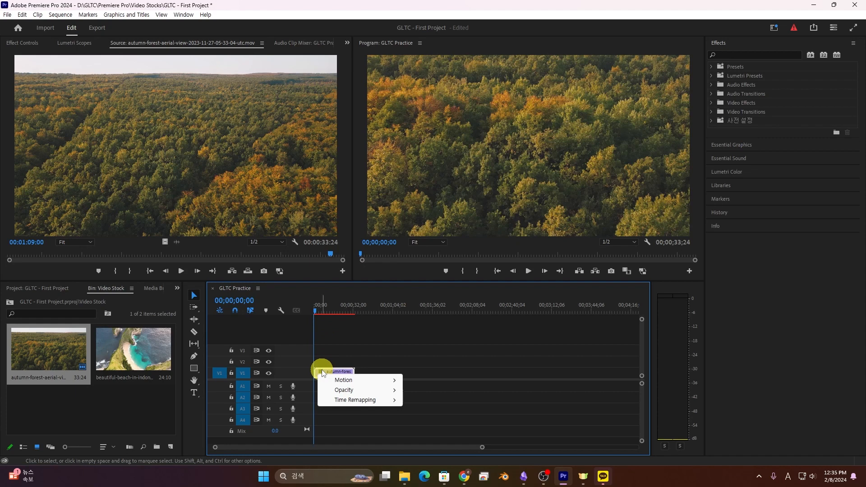
{"action": "left_click", "coordinate": [417, 353]}
{"action": "right_click", "coordinate": [323, 373]}
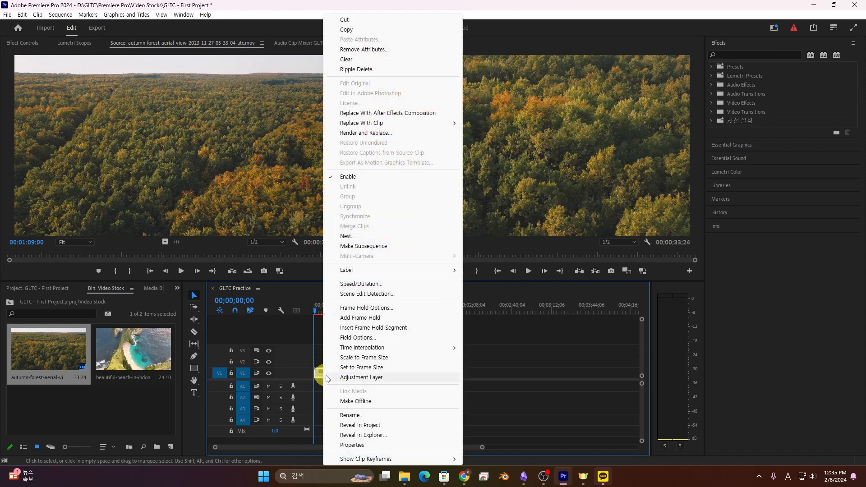
{"action": "left_click", "coordinate": [367, 359]}
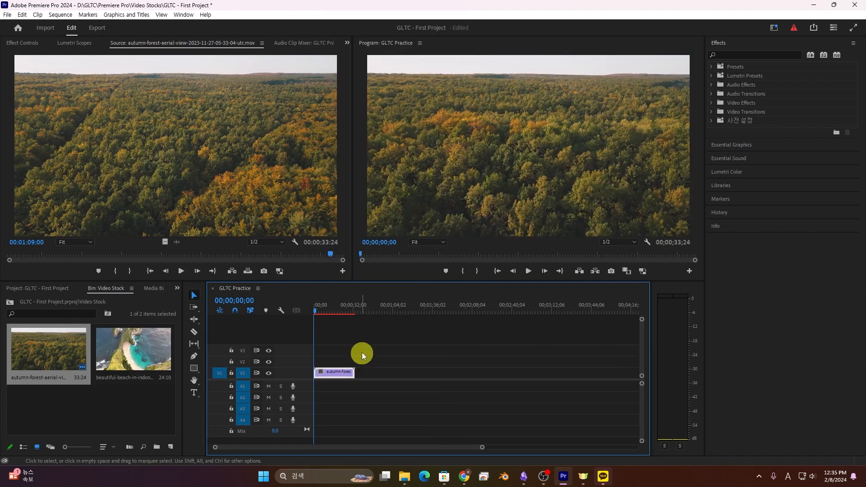
{"action": "key", "text": "space"}
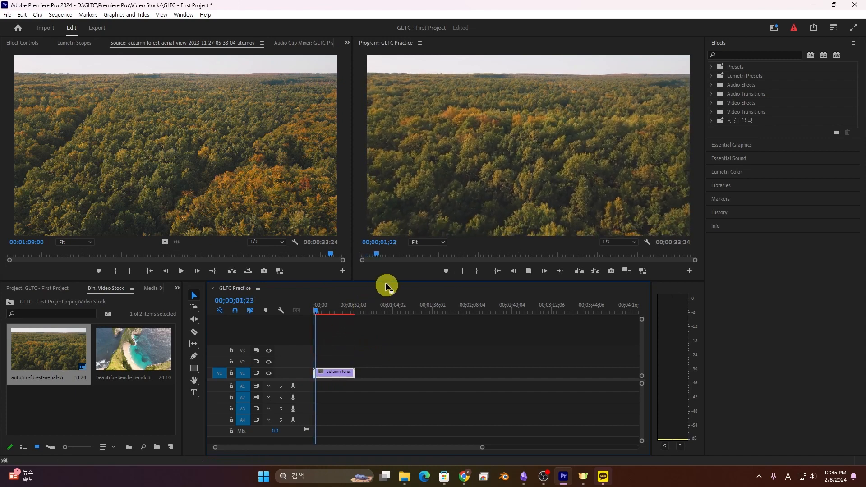
{"action": "key", "text": "space"}
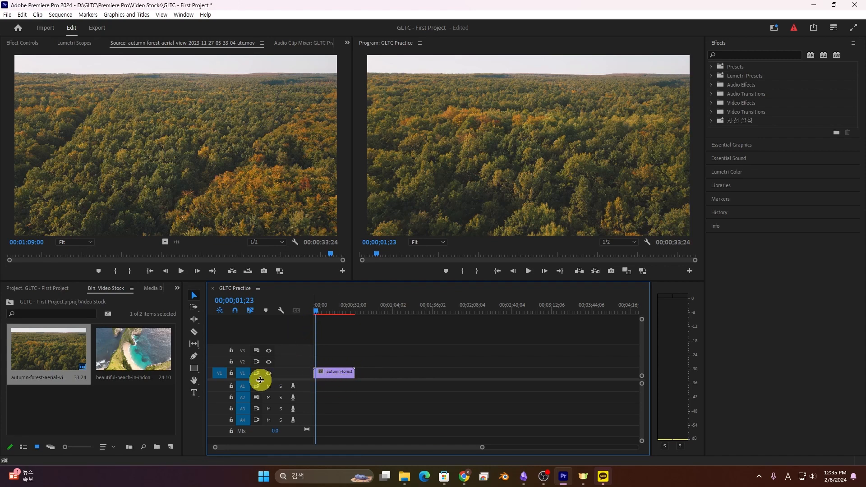
Lock track V1, try to move the autumn-forest clip on it, and unlock the track.
{"action": "scroll", "coordinate": [326, 375], "scroll_direction": "up", "scroll_amount": 4}
{"action": "scroll", "coordinate": [326, 375], "scroll_direction": "up", "scroll_amount": 3}
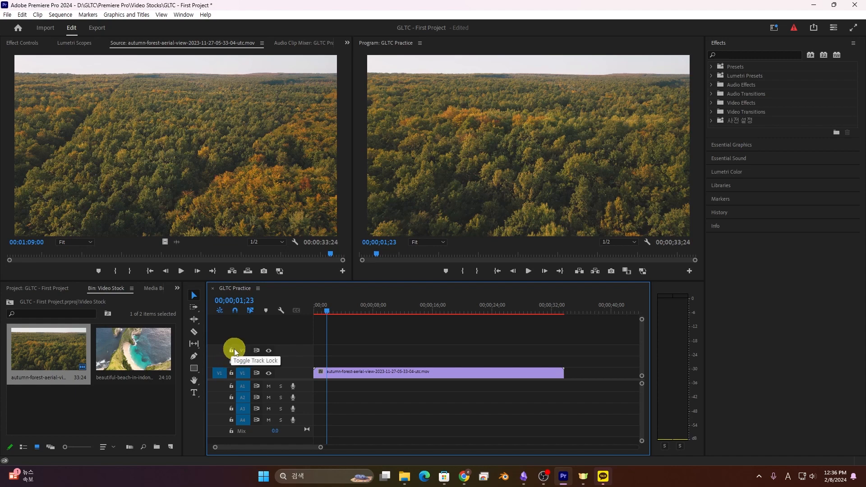
{"action": "left_click", "coordinate": [231, 374]}
{"action": "left_click_drag", "start_coordinate": [375, 373], "coordinate": [467, 347]}
{"action": "mouse_move", "coordinate": [422, 376]}
{"action": "left_mouse_down"}
{"action": "mouse_move", "coordinate": [475, 352]}
{"action": "mouse_move", "coordinate": [469, 369]}
{"action": "mouse_move", "coordinate": [455, 368]}
{"action": "left_mouse_up"}
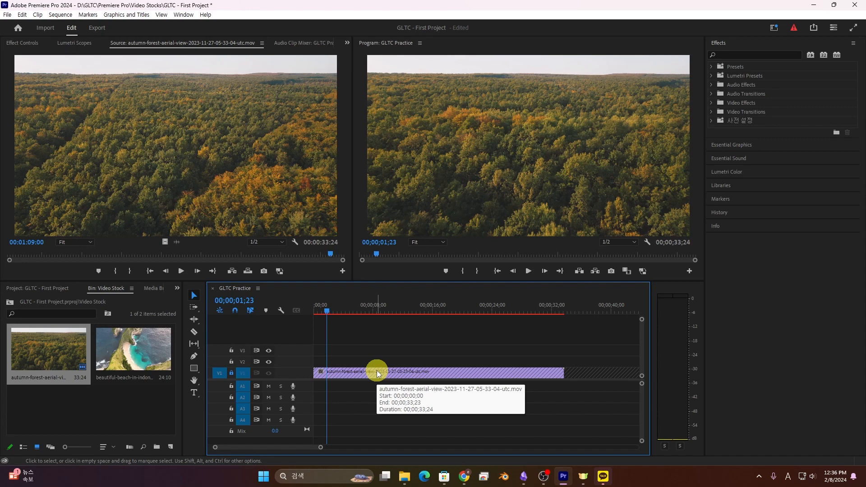
{"action": "left_click", "coordinate": [231, 373]}
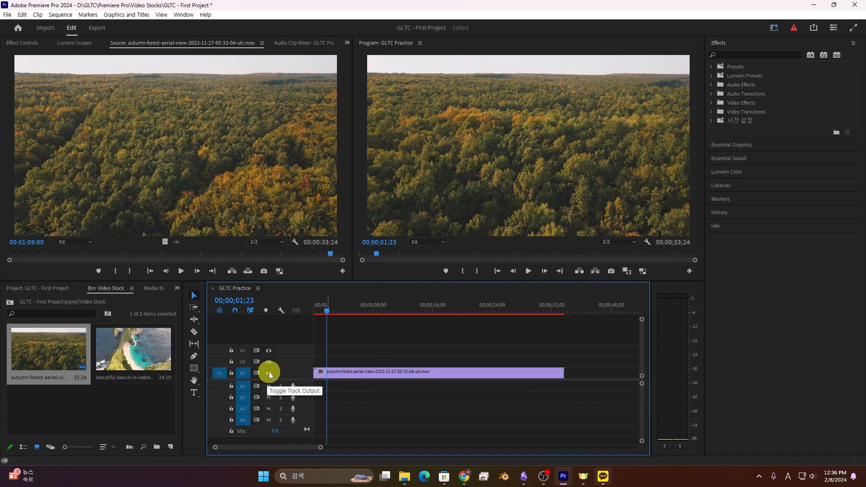
Turn the output of track V1 off and on several times, leaving it on.
{"action": "left_click", "coordinate": [269, 372]}
{"action": "left_click", "coordinate": [269, 373]}
{"action": "left_click", "coordinate": [268, 373]}
{"action": "left_click", "coordinate": [269, 372]}
{"action": "left_click", "coordinate": [269, 373]}
{"action": "left_click", "coordinate": [269, 372]}
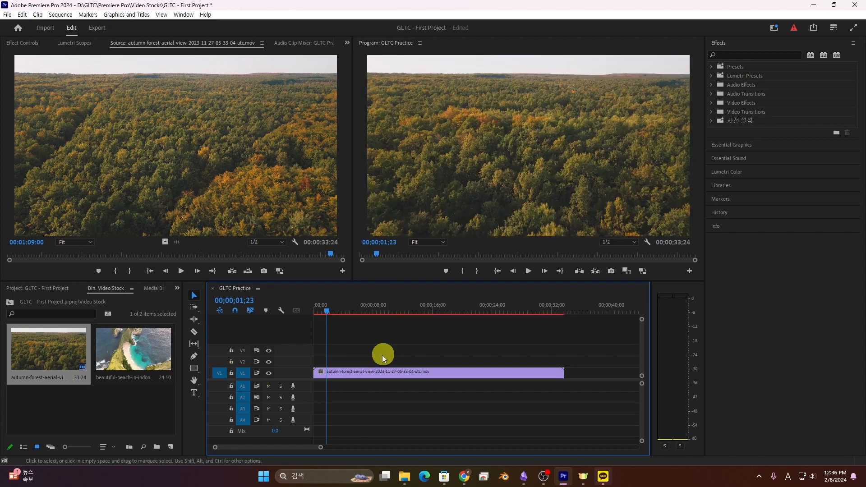
{"action": "left_click", "coordinate": [258, 375]}
{"action": "left_click_drag", "start_coordinate": [346, 373], "coordinate": [323, 374]}
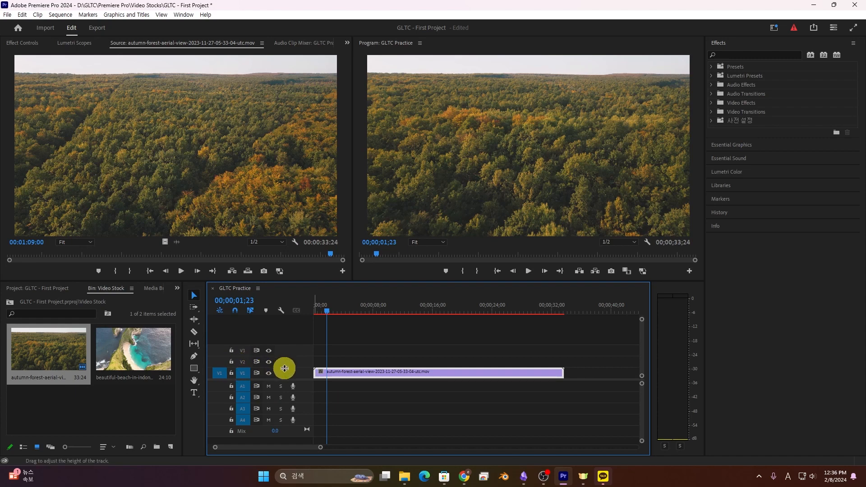
{"action": "mouse_move", "coordinate": [288, 366]}
{"action": "left_mouse_down"}
{"action": "mouse_move", "coordinate": [294, 339]}
{"action": "mouse_move", "coordinate": [291, 368]}
{"action": "left_mouse_up"}
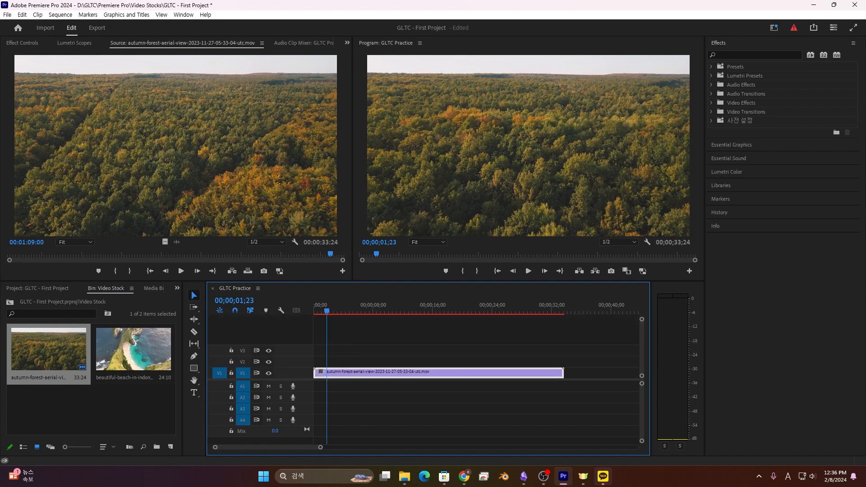
Examine the GLTC Practice timeline around the autumn-forest clip by zooming in and out and scrolling along the time ruler.
{"action": "key", "text": "minus"}
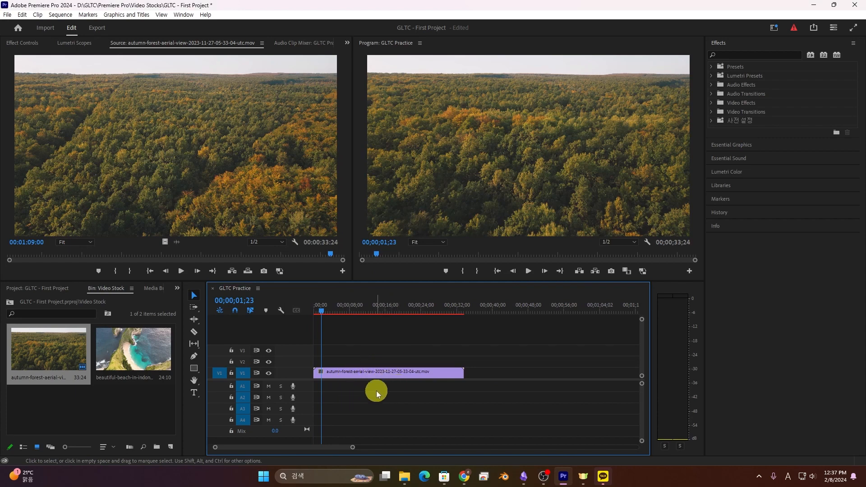
{"action": "key", "text": "equal"}
{"action": "scroll", "coordinate": [363, 394], "scroll_direction": "up", "scroll_amount": 2}
{"action": "scroll", "coordinate": [363, 391], "scroll_direction": "down", "scroll_amount": 2}
{"action": "scroll", "coordinate": [363, 392], "scroll_direction": "up", "scroll_amount": 3}
{"action": "scroll", "coordinate": [361, 390], "scroll_direction": "down", "scroll_amount": 6}
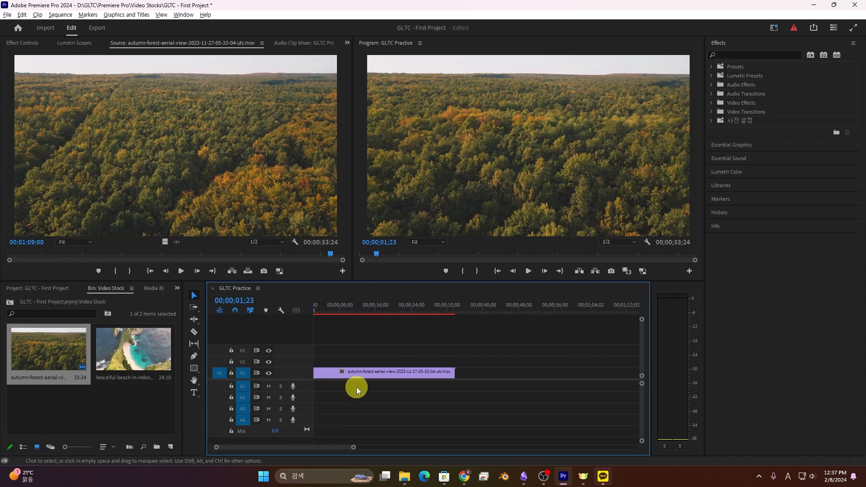
{"action": "scroll", "coordinate": [354, 389], "scroll_direction": "down", "scroll_amount": 5}
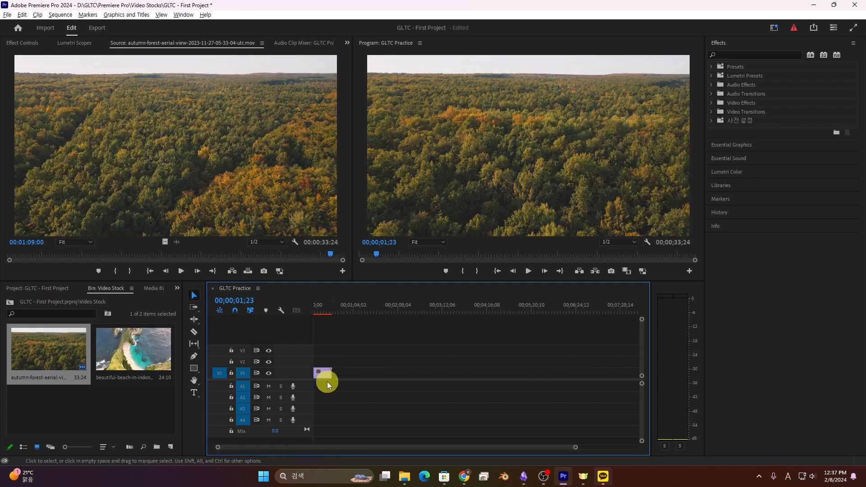
{"action": "scroll", "coordinate": [363, 375], "scroll_direction": "up", "scroll_amount": 6}
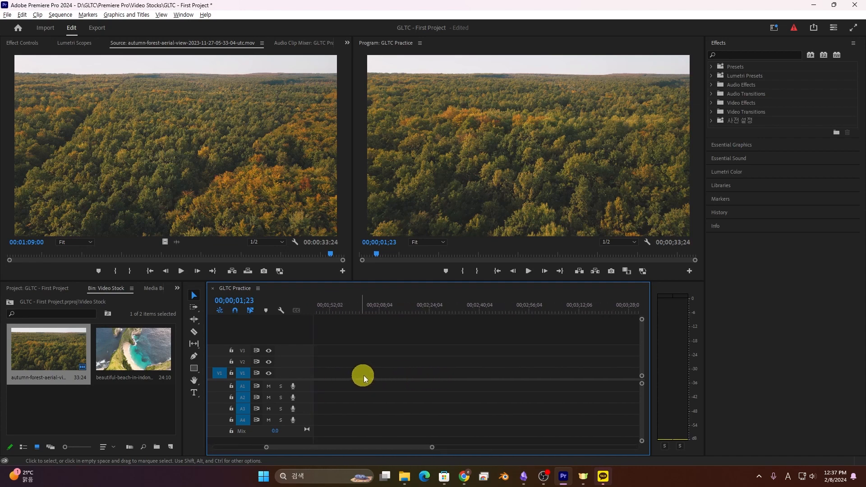
{"action": "scroll", "coordinate": [348, 386], "scroll_direction": "up", "scroll_amount": 10}
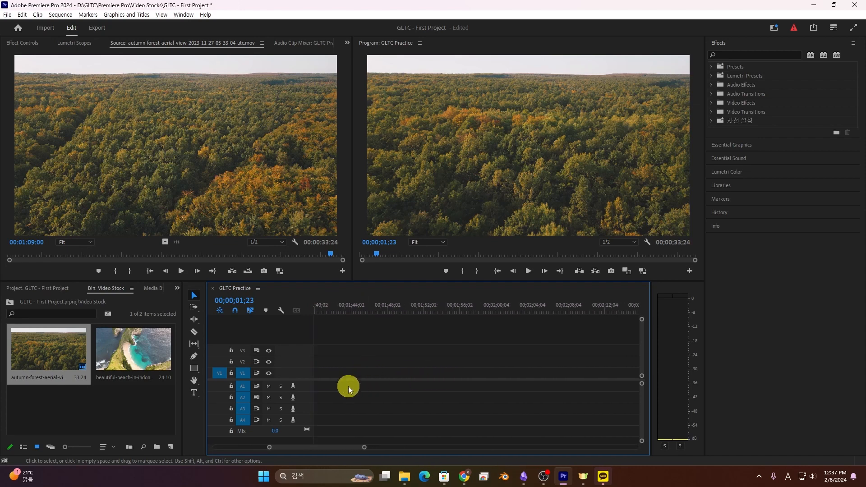
{"action": "scroll", "coordinate": [384, 375], "scroll_direction": "up", "scroll_amount": 12}
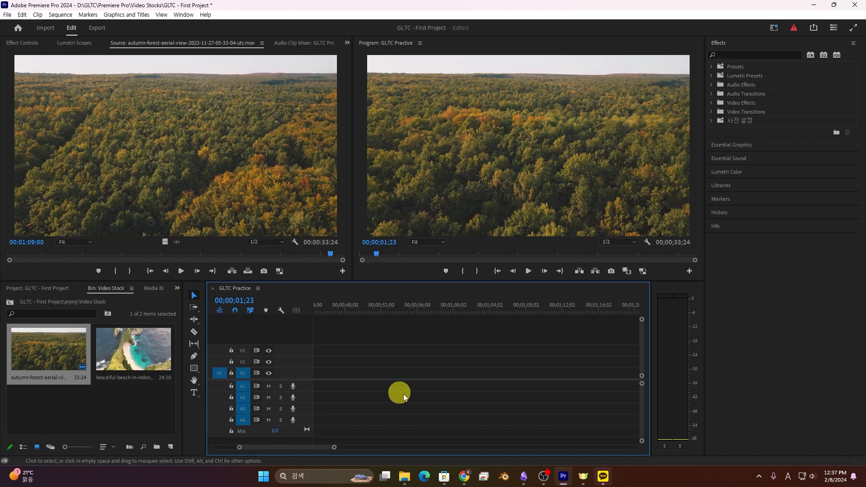
{"action": "scroll", "coordinate": [452, 345], "scroll_direction": "down", "scroll_amount": 4}
{"action": "scroll", "coordinate": [448, 342], "scroll_direction": "up", "scroll_amount": 3}
{"action": "scroll", "coordinate": [442, 325], "scroll_direction": "down", "scroll_amount": 3}
{"action": "scroll", "coordinate": [384, 397], "scroll_direction": "up", "scroll_amount": 5}
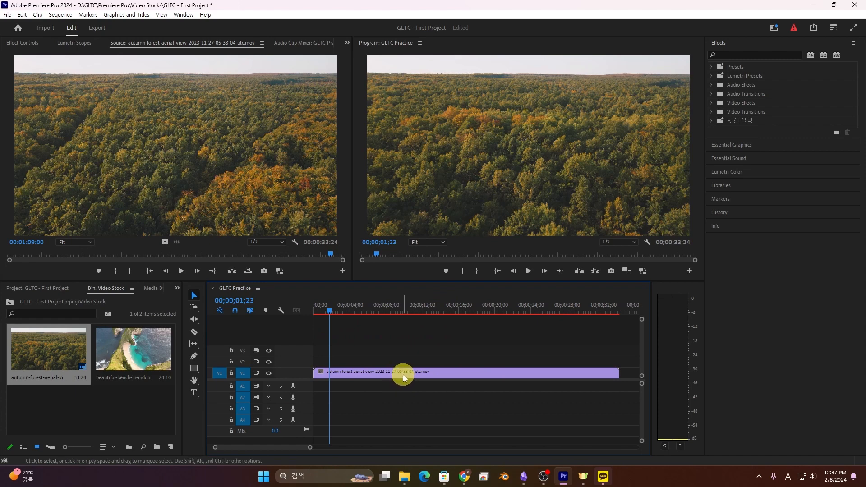
{"action": "scroll", "coordinate": [403, 374], "scroll_direction": "down", "scroll_amount": 7}
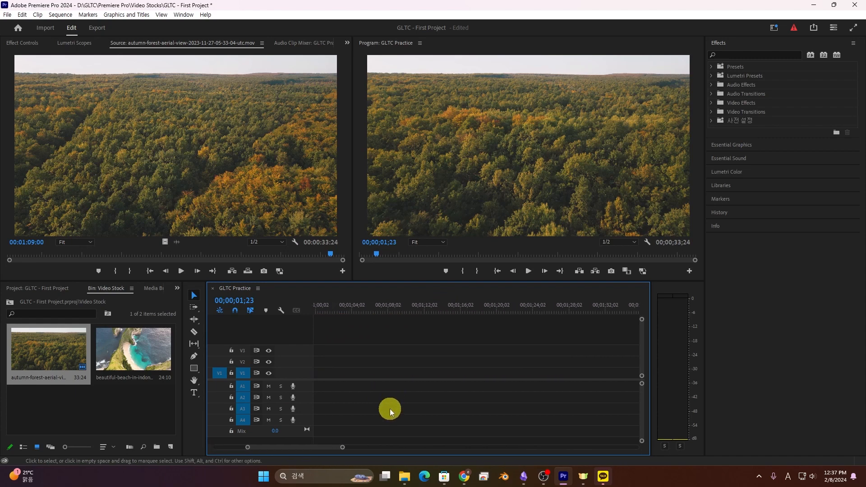
Toggle mute on track A1 and toggle solo on tracks A1 to A3, leaving all of them off.
{"action": "scroll", "coordinate": [379, 387], "scroll_direction": "up", "scroll_amount": 2}
{"action": "scroll", "coordinate": [362, 387], "scroll_direction": "up", "scroll_amount": 6}
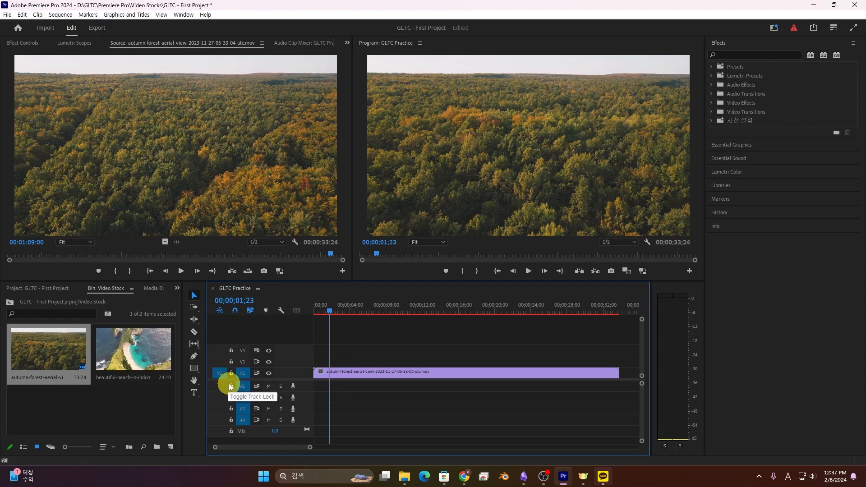
{"action": "left_click", "coordinate": [269, 387]}
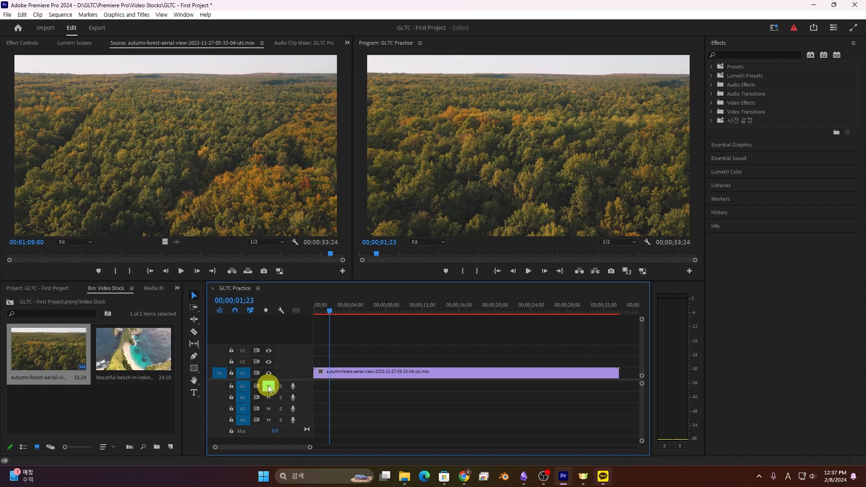
{"action": "left_click", "coordinate": [278, 387]}
{"action": "left_click", "coordinate": [280, 397]}
{"action": "left_click", "coordinate": [281, 409]}
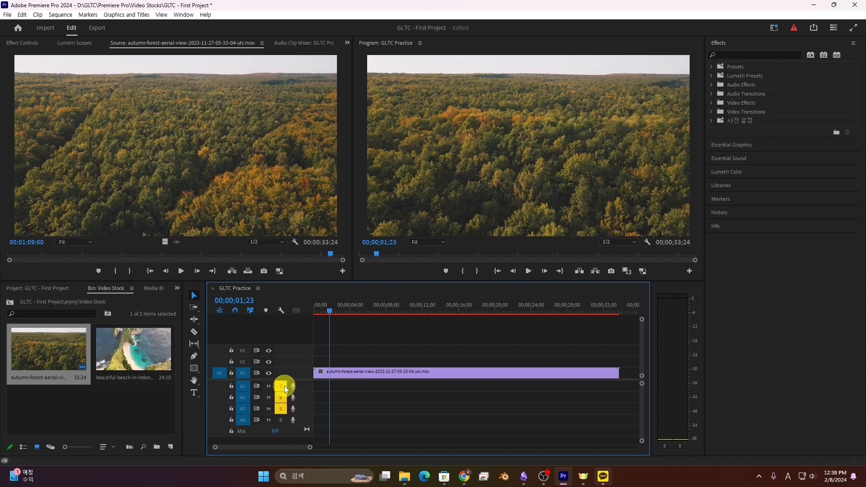
{"action": "left_click_drag", "start_coordinate": [282, 386], "coordinate": [282, 409]}
Record a voice-over on track A1 until about 00;00;18;12, and play the recording back from near its start.
{"action": "left_click", "coordinate": [294, 386]}
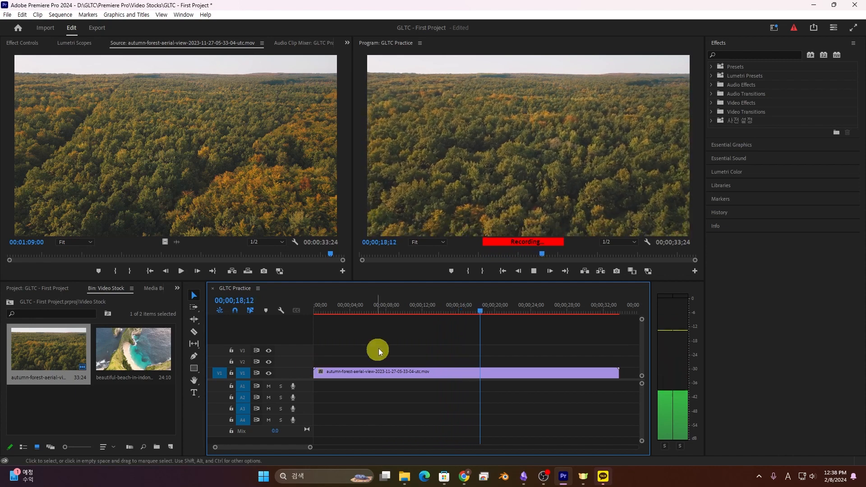
{"action": "key", "text": "space"}
{"action": "left_click", "coordinate": [339, 313]}
{"action": "left_click", "coordinate": [327, 313]}
{"action": "key", "text": "space"}
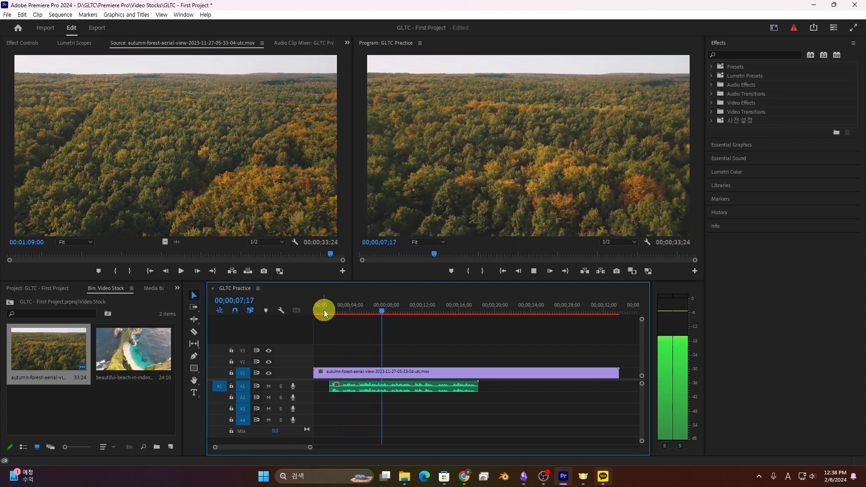
{"action": "key", "text": "space"}
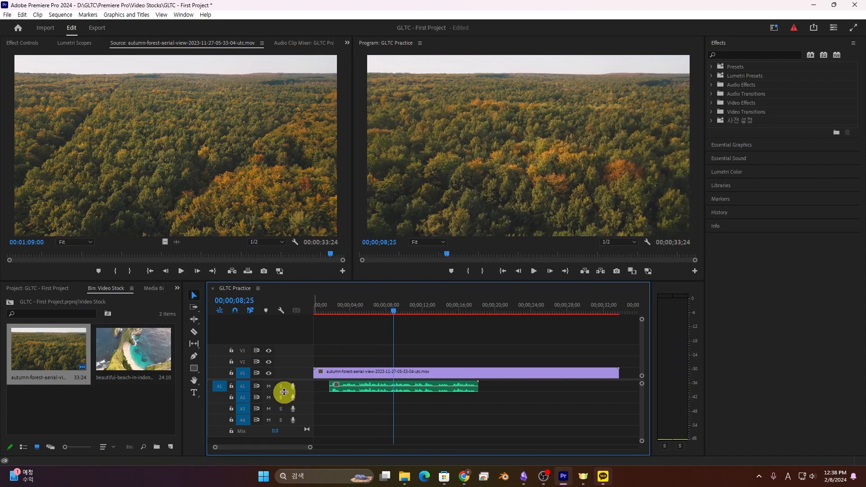
Play the sequence with track A1 muted and again with it soloed, leaving mute and solo off.
{"action": "left_click", "coordinate": [269, 387]}
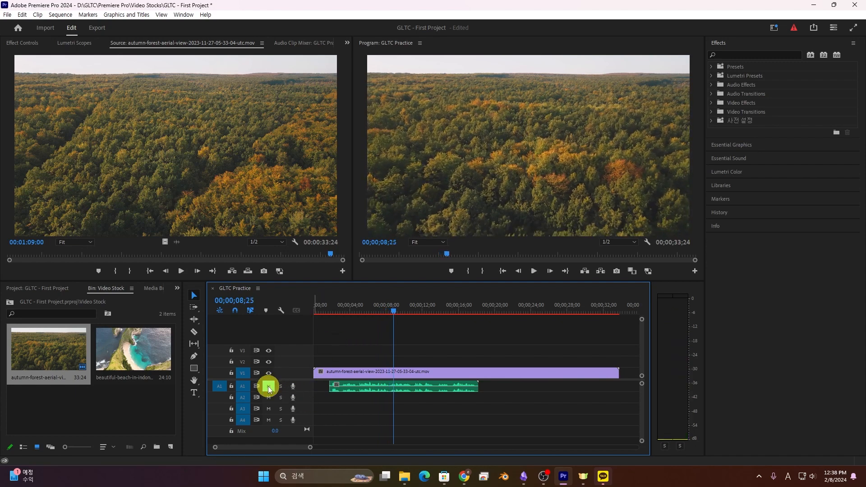
{"action": "key", "text": "space"}
{"action": "key", "text": "space"}
{"action": "left_click", "coordinate": [281, 386]}
{"action": "left_click", "coordinate": [268, 387]}
{"action": "key", "text": "space"}
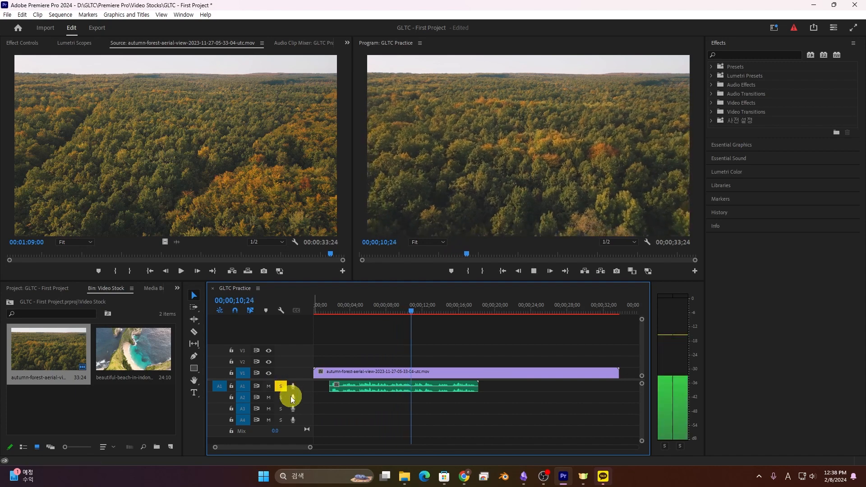
{"action": "key", "text": "space"}
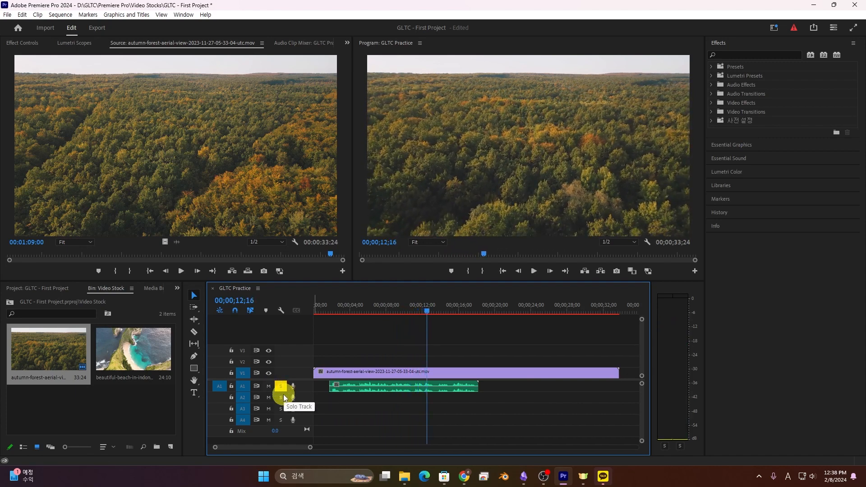
{"action": "left_click", "coordinate": [281, 386]}
Duplicate the voice-over clip onto tracks A2 and A3 with staggered starts, and play the three clips together.
{"action": "left_click_drag", "start_coordinate": [345, 386], "coordinate": [377, 398]}
{"action": "left_click", "coordinate": [341, 305]}
{"action": "key", "text": "space"}
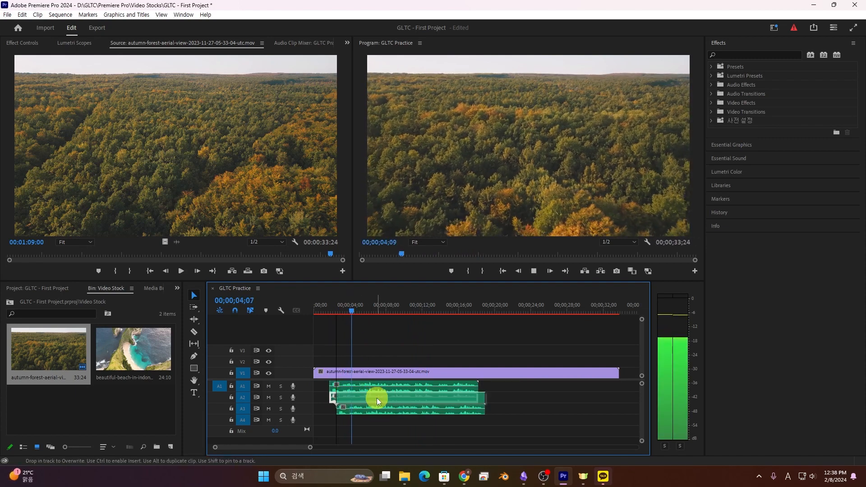
{"action": "left_click", "coordinate": [349, 311]}
{"action": "left_click_drag", "start_coordinate": [349, 312], "coordinate": [341, 311]}
{"action": "mouse_move", "coordinate": [359, 401]}
{"action": "left_mouse_down"}
{"action": "mouse_move", "coordinate": [337, 398]}
{"action": "mouse_move", "coordinate": [358, 397]}
{"action": "mouse_move", "coordinate": [365, 407]}
{"action": "mouse_move", "coordinate": [342, 401]}
{"action": "mouse_move", "coordinate": [351, 399]}
{"action": "left_mouse_up"}
{"action": "left_click_drag", "start_coordinate": [335, 307], "coordinate": [332, 310]}
{"action": "key", "text": "space"}
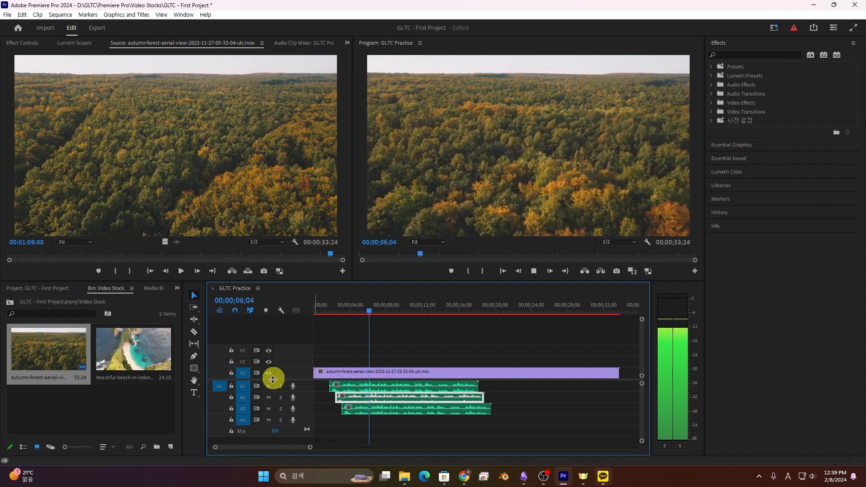
Mute tracks A2 and A3, play the sequence to hear only A1, and unmute both tracks.
{"action": "key", "text": "space"}
{"action": "left_click", "coordinate": [269, 397]}
{"action": "left_click", "coordinate": [268, 409]}
{"action": "key", "text": "space"}
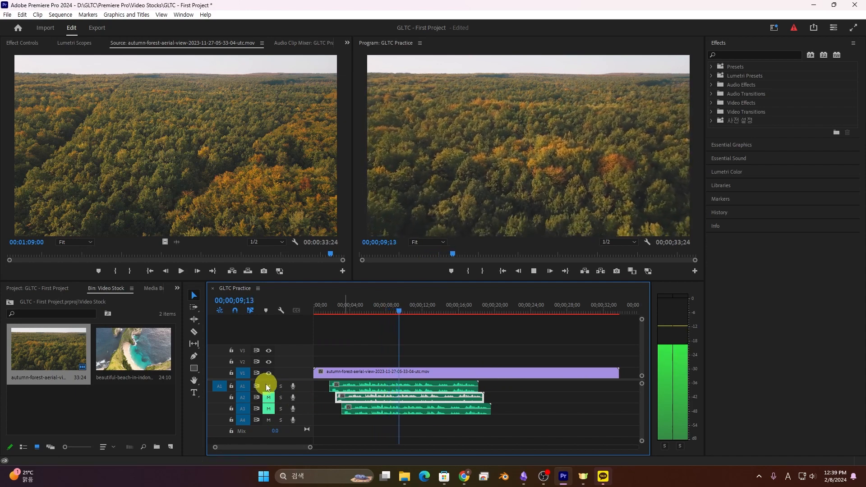
{"action": "left_click", "coordinate": [268, 397]}
{"action": "left_click", "coordinate": [269, 408]}
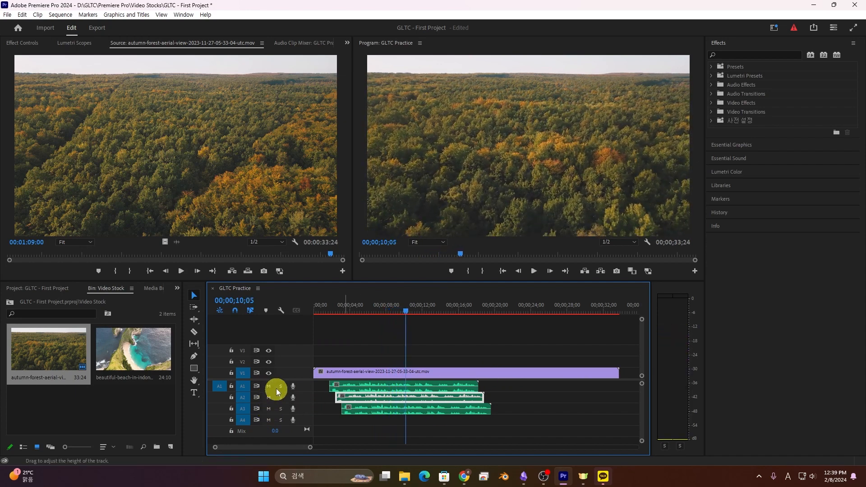
Solo tracks A1, A2 and A3 one after another, playing the sequence after each track is added.
{"action": "left_click", "coordinate": [280, 387]}
{"action": "key", "text": "space"}
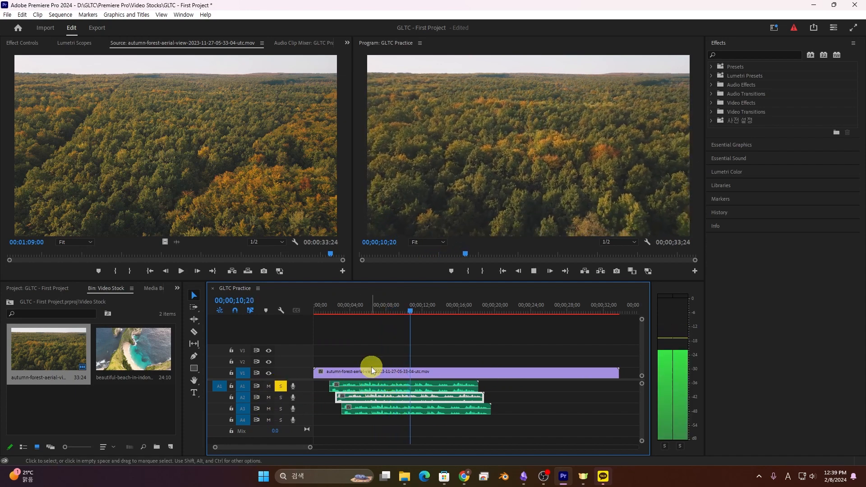
{"action": "key", "text": "space"}
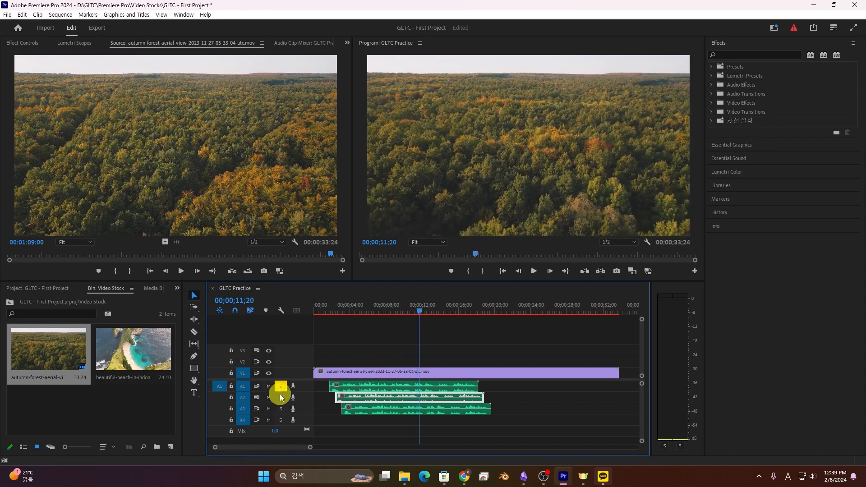
{"action": "left_click", "coordinate": [280, 398]}
{"action": "key", "text": "space"}
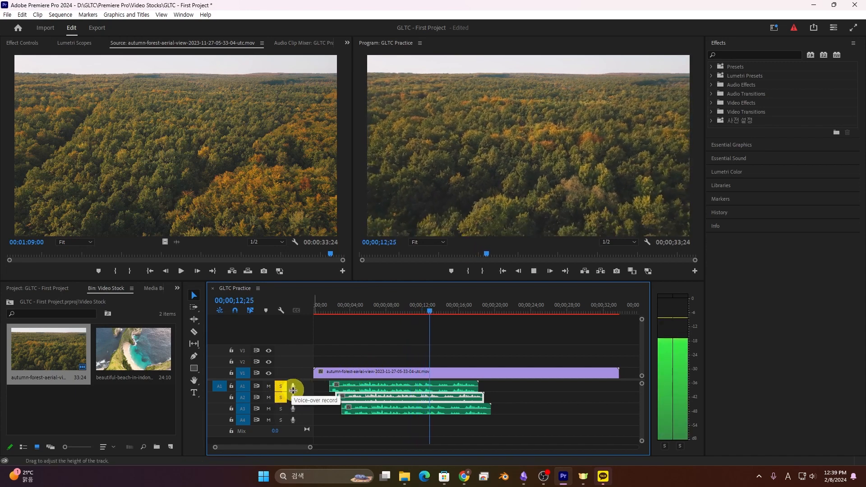
{"action": "key", "text": "space"}
{"action": "left_click", "coordinate": [280, 409]}
{"action": "key", "text": "space"}
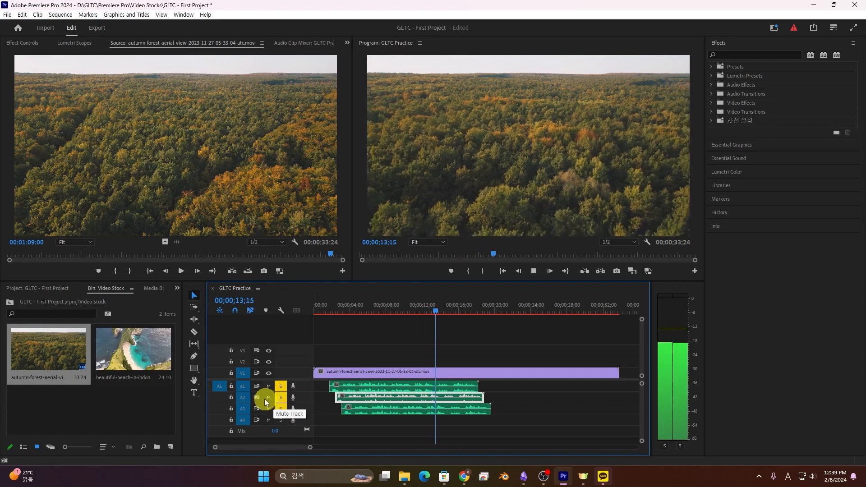
Turn off solo on tracks A1 to A3 and delete the three voice-over clips from the timeline.
{"action": "left_click", "coordinate": [281, 408]}
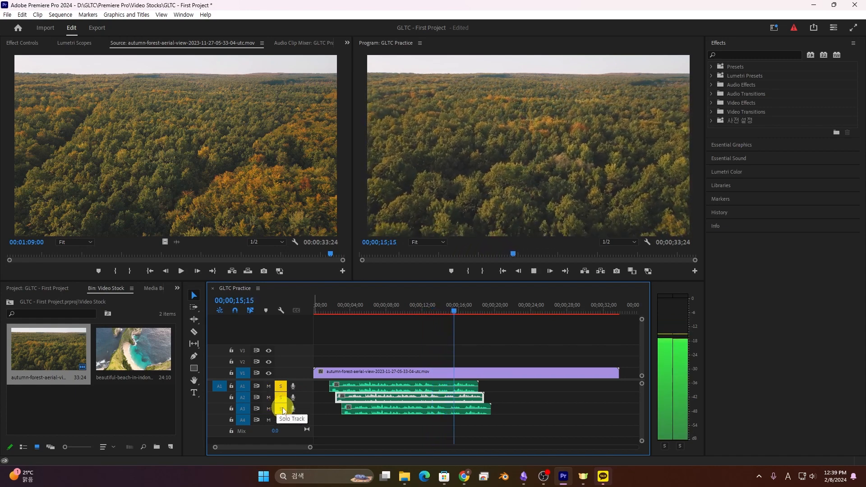
{"action": "key", "text": "space"}
{"action": "left_click", "coordinate": [281, 397]}
{"action": "left_click", "coordinate": [280, 386]}
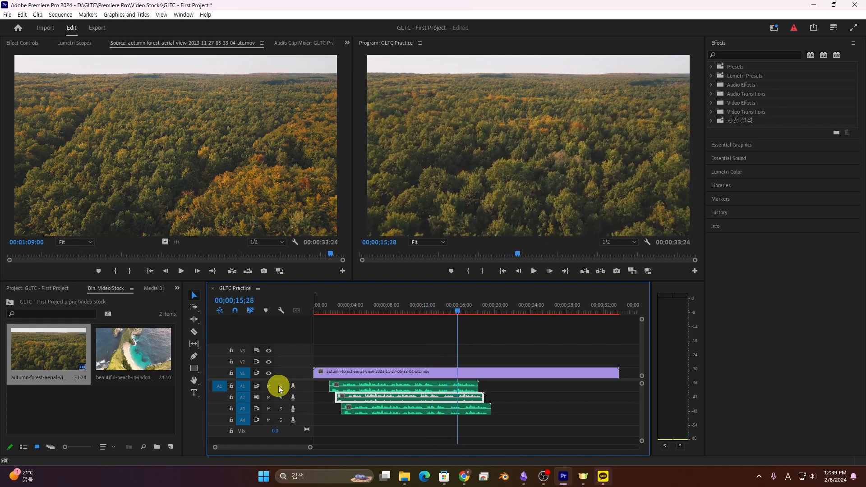
{"action": "left_click_drag", "start_coordinate": [522, 413], "coordinate": [360, 387]}
{"action": "key", "text": "Delete"}
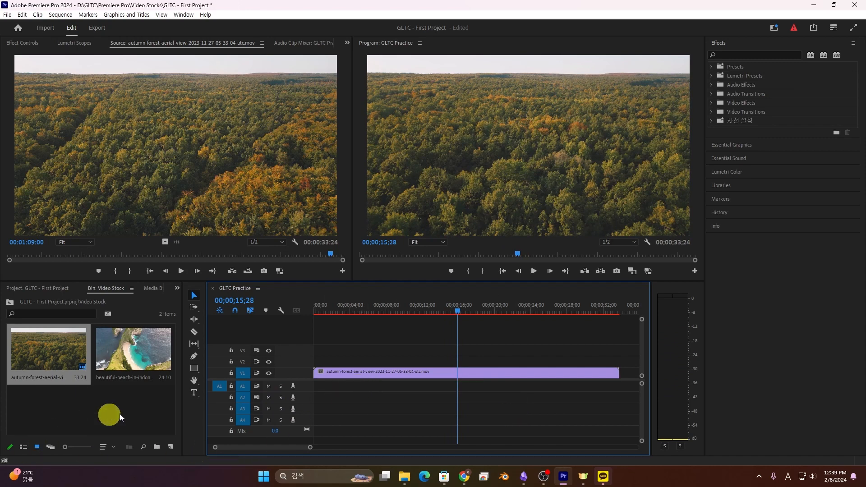
Examine the tool variants grouped with the Ripple Edit tool and with the Rectangle tool.
{"action": "left_click", "coordinate": [194, 317]}
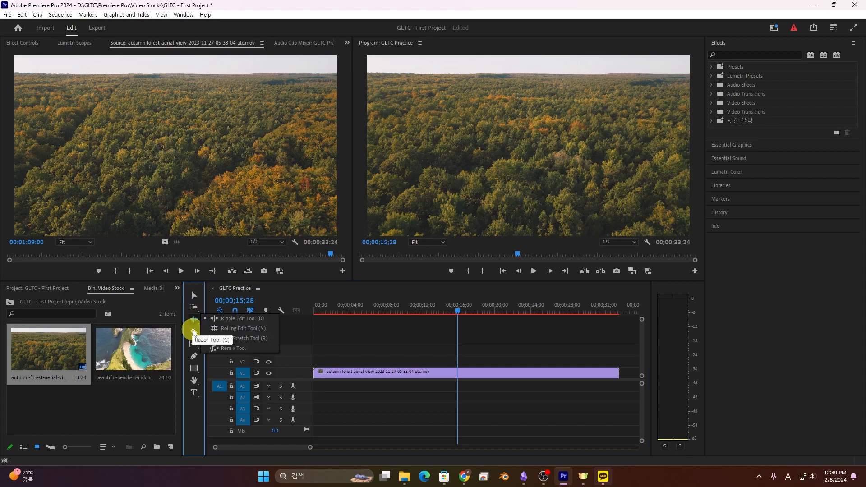
{"action": "left_click", "coordinate": [198, 420]}
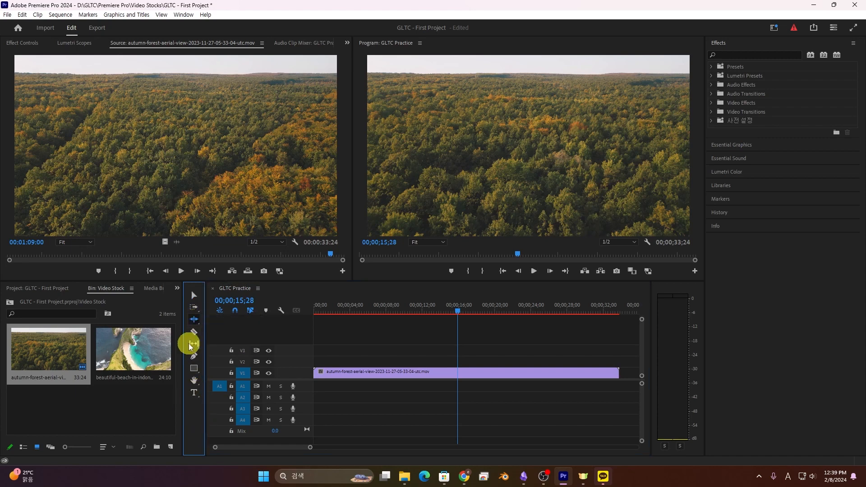
{"action": "left_click", "coordinate": [195, 369]}
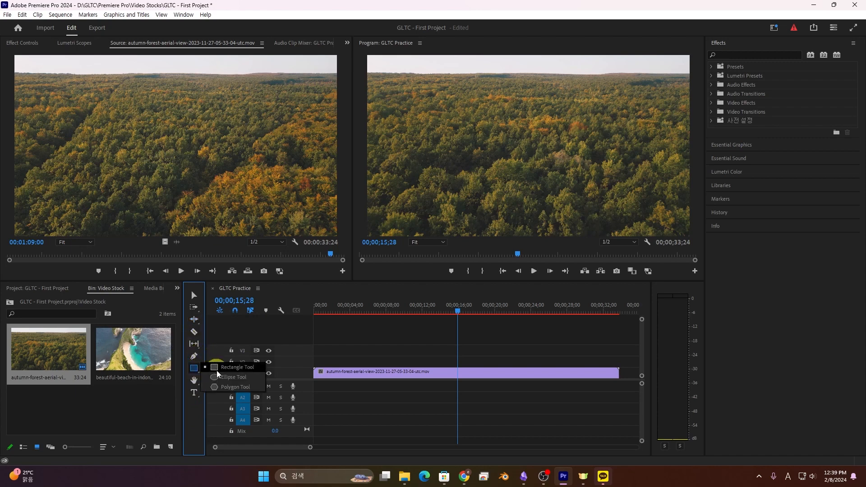
{"action": "left_click", "coordinate": [199, 422]}
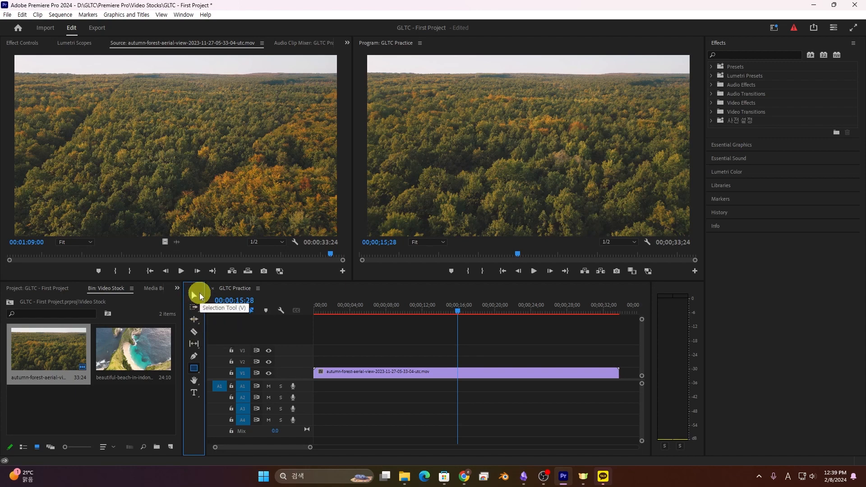
Switch through the Slip and Type tools, try slipping the autumn-forest clip on V1, and return to the Selection tool.
{"action": "left_click", "coordinate": [325, 341]}
{"action": "key", "text": "v"}
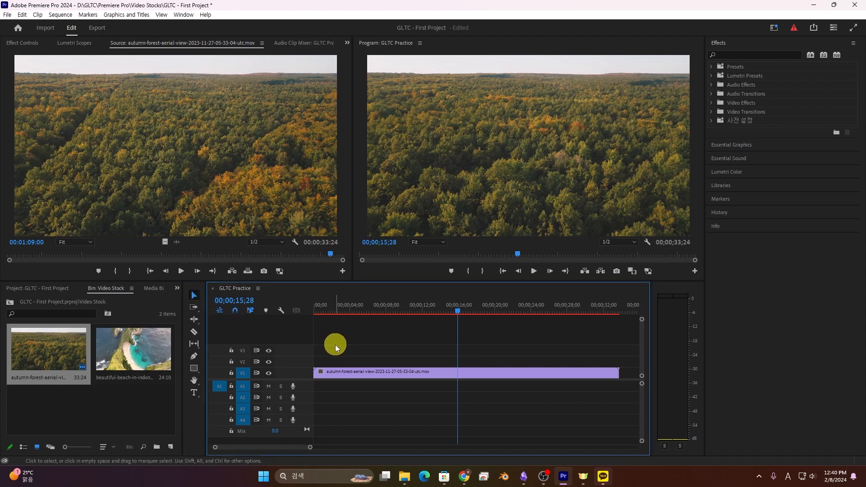
{"action": "key", "text": "c"}
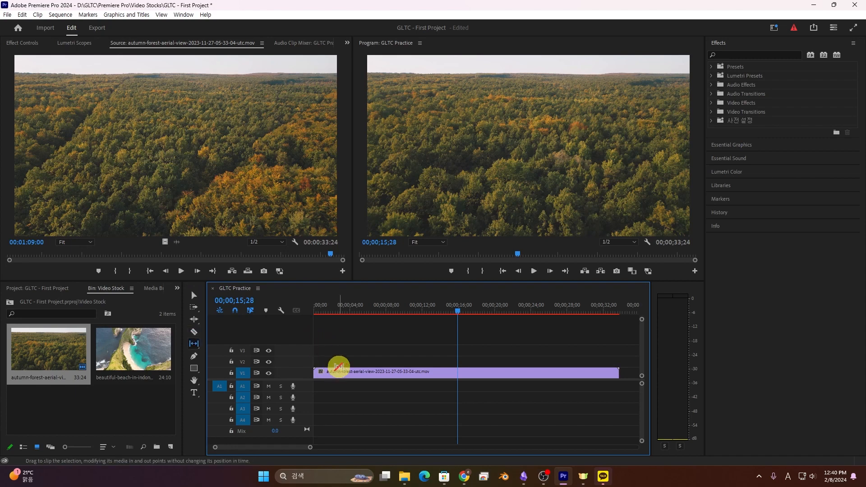
{"action": "key", "text": "t"}
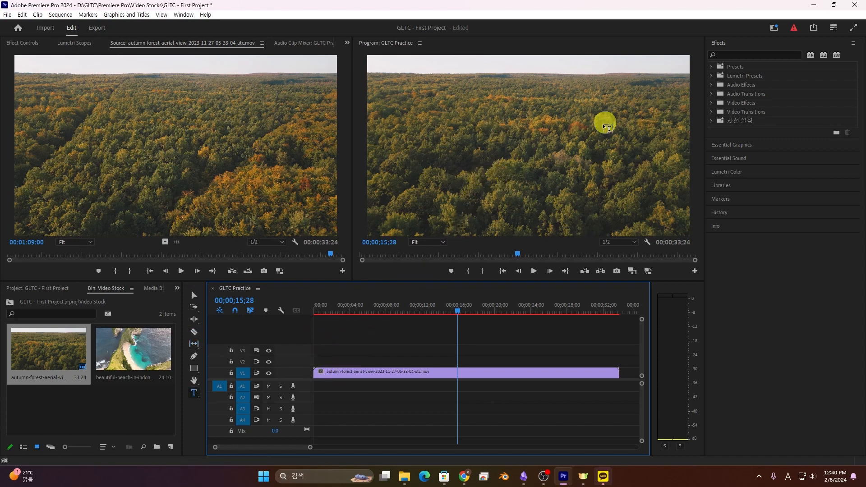
{"action": "key", "text": "y"}
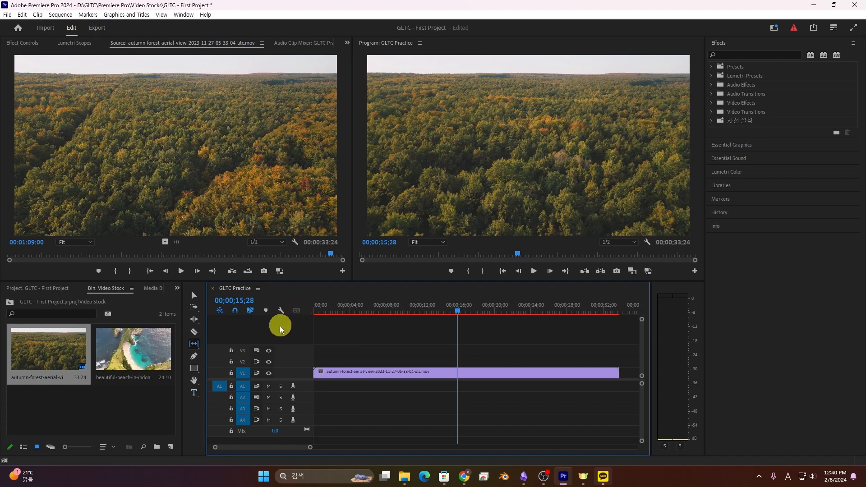
{"action": "left_click_drag", "start_coordinate": [378, 371], "coordinate": [334, 367]}
{"action": "key", "text": "b"}
{"action": "key", "text": "v"}
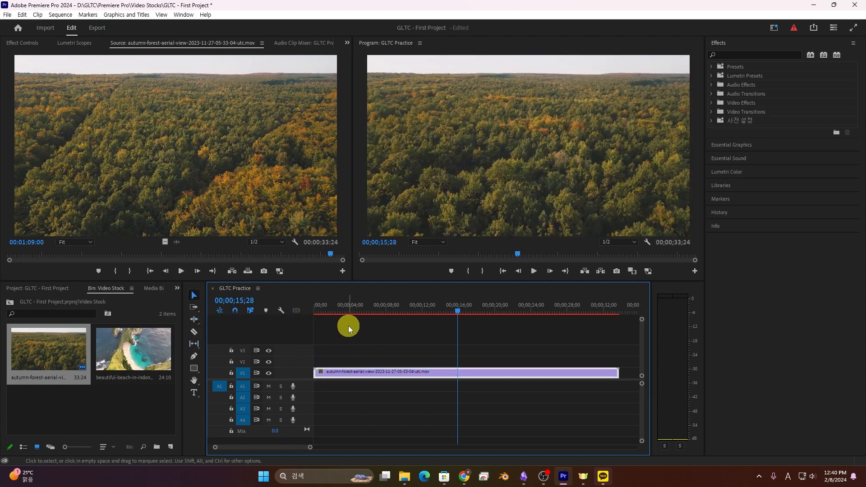
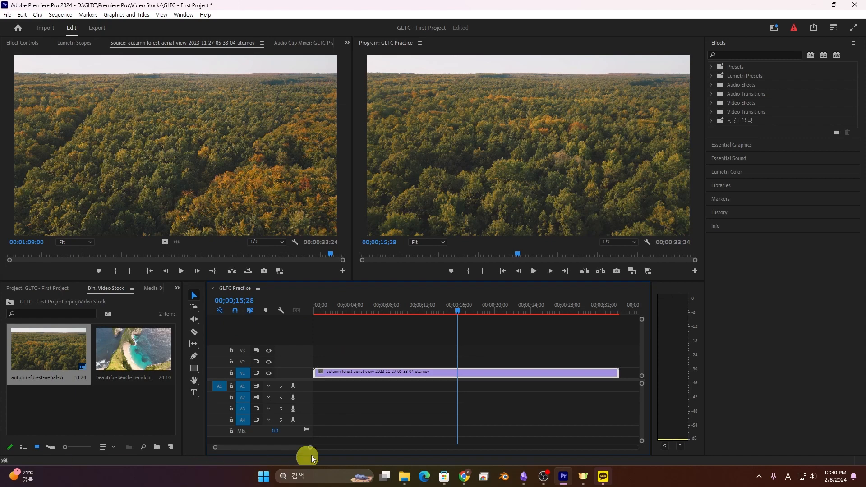
Move the playhead of the GLTC Practice sequence to 00;00;04;03.
{"action": "left_click_drag", "start_coordinate": [362, 312], "coordinate": [359, 345]}
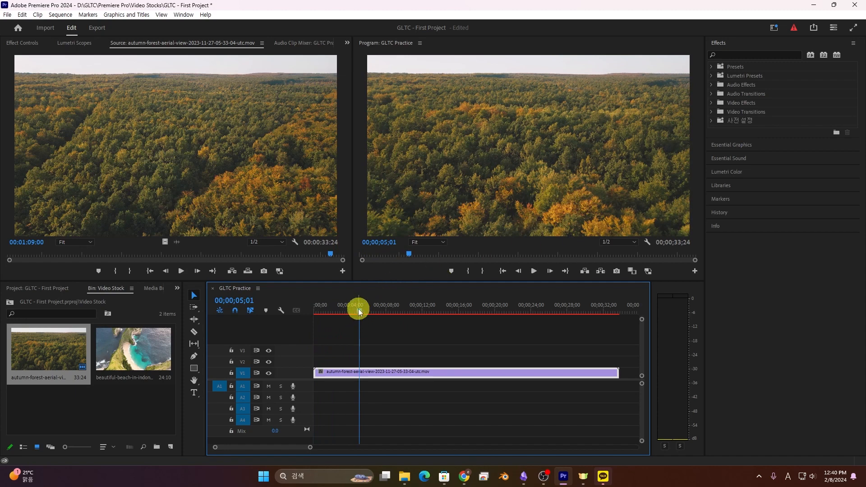
{"action": "left_click_drag", "start_coordinate": [359, 309], "coordinate": [351, 310]}
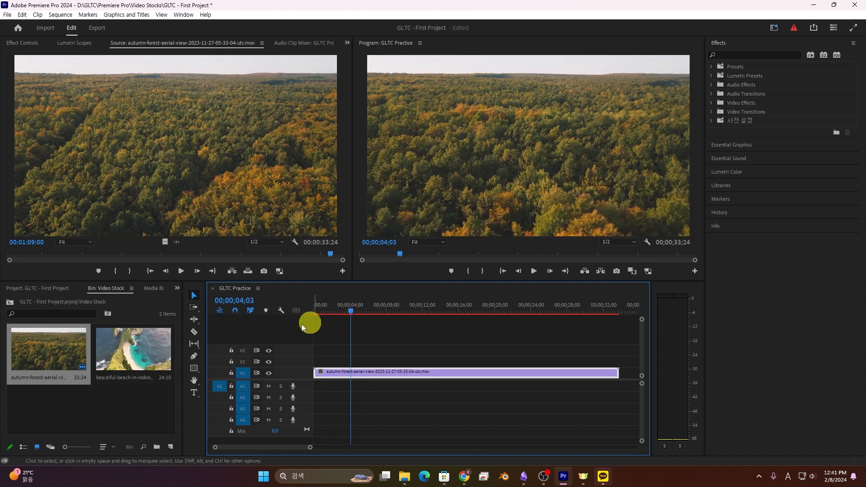
Cut the autumn forest clip on V1 with the Razor tool at five points between 00;00;04;03 and about 00;00;20;00.
{"action": "left_click", "coordinate": [196, 332]}
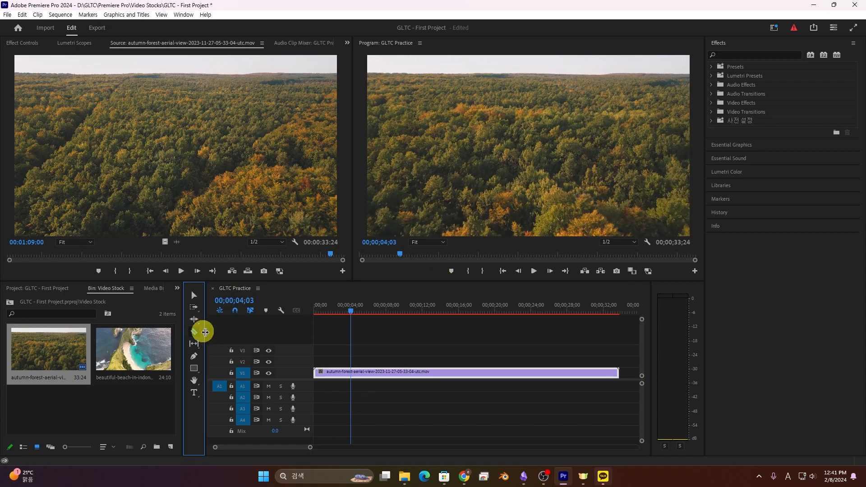
{"action": "left_click", "coordinate": [351, 371]}
{"action": "left_click", "coordinate": [376, 372]}
{"action": "left_click", "coordinate": [411, 371]}
{"action": "left_click", "coordinate": [453, 371]}
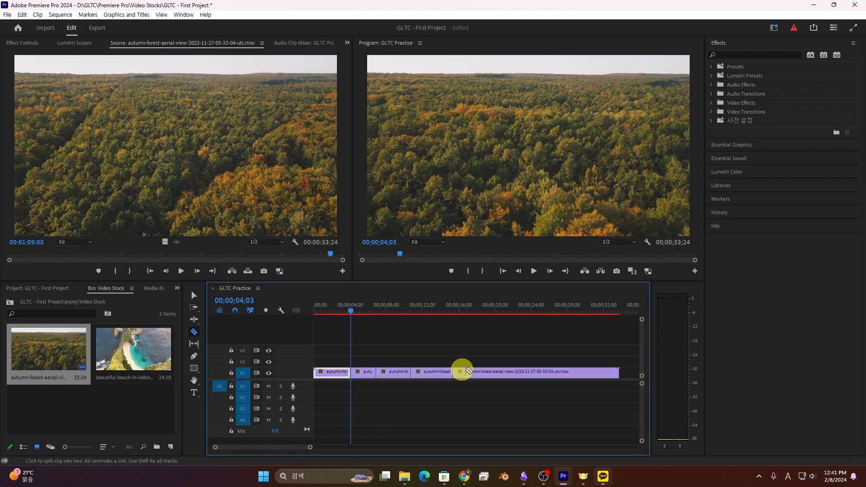
{"action": "left_click", "coordinate": [497, 372]}
Undo all five razor cuts and return to the Selection tool.
{"action": "key", "text": "ctrl+z"}
{"action": "key", "text": "ctrl+z"}
{"action": "key", "text": "ctrl+z"}
{"action": "key", "text": "ctrl+z"}
{"action": "key", "text": "ctrl+z"}
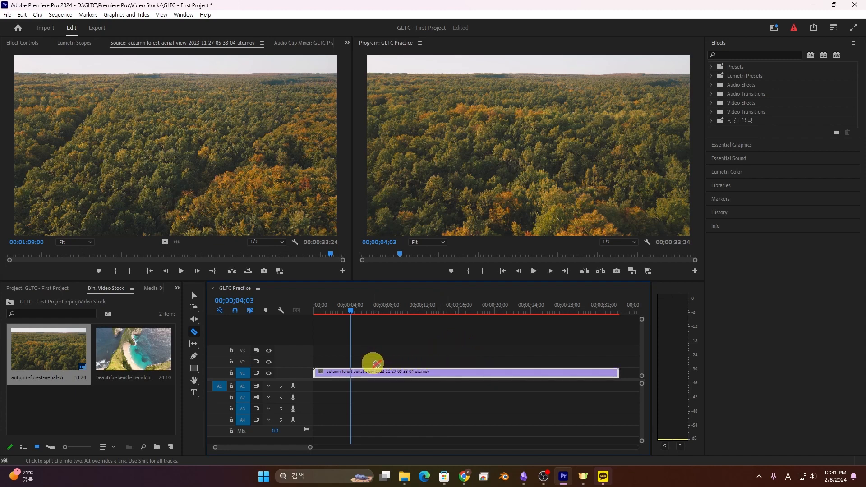
{"action": "key", "text": "v"}
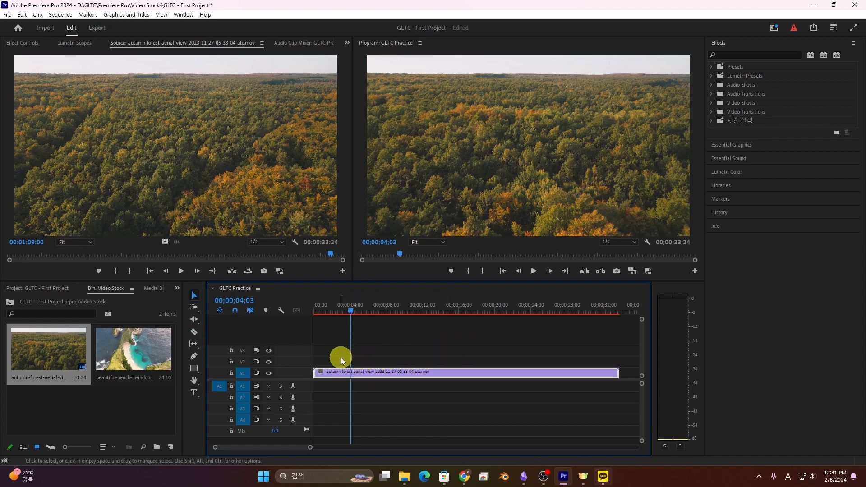
Split the forest clip at 00;00;04;03 and at two further playhead positions up to 00;00;09;20, and undo the last two splits.
{"action": "key", "text": "ctrl+k"}
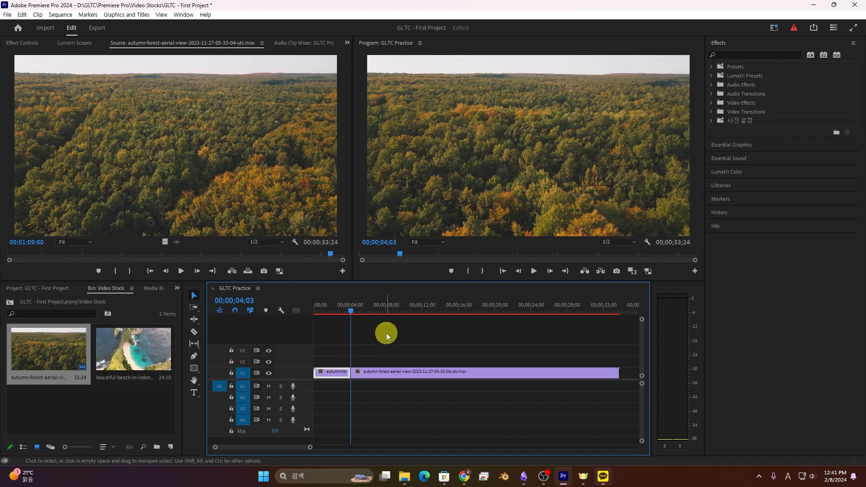
{"action": "left_click_drag", "start_coordinate": [365, 310], "coordinate": [403, 310]}
{"action": "key", "text": "ctrl+k"}
{"action": "key", "text": "ctrl+k"}
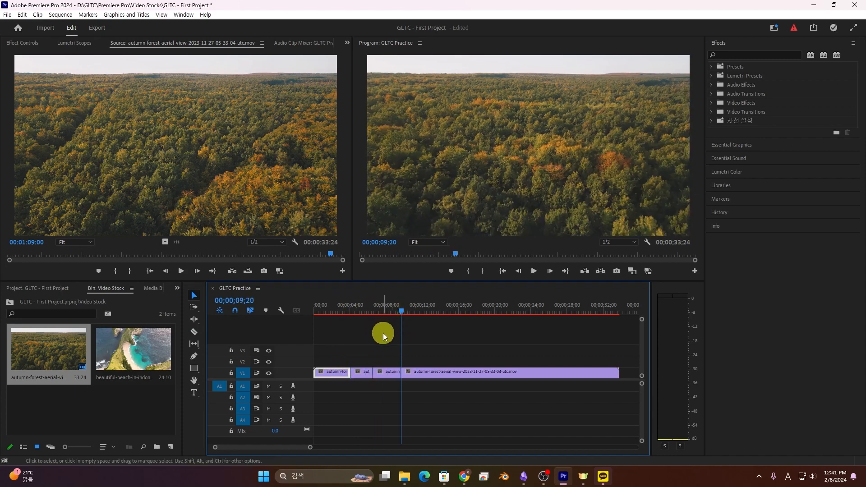
{"action": "key", "text": "ctrl+z"}
{"action": "key", "text": "ctrl+z"}
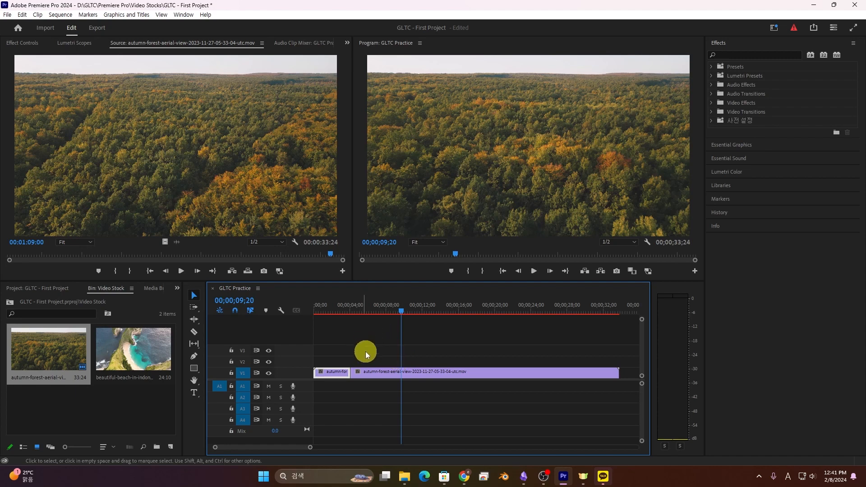
Split the clip at 00;00;09;20, delete the middle segment, and try a Ripple Delete on the gap it leaves.
{"action": "key", "text": "ctrl+k"}
{"action": "left_click", "coordinate": [380, 371]}
{"action": "key", "text": "Delete"}
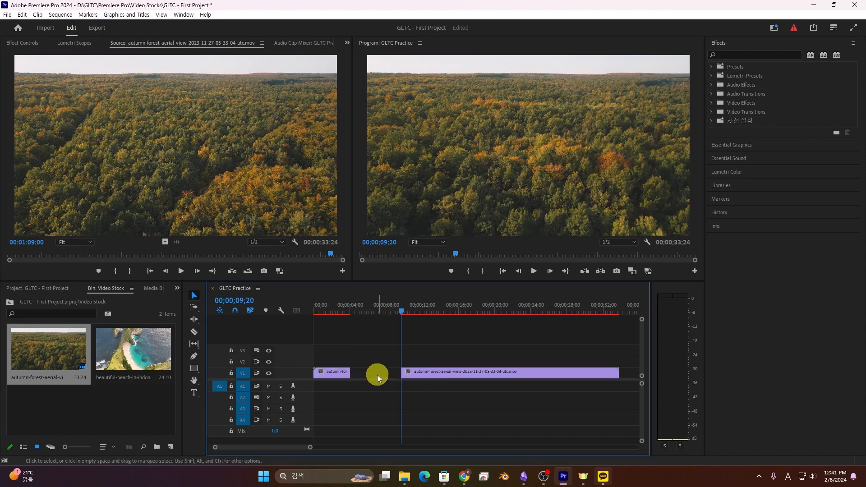
{"action": "right_click", "coordinate": [378, 375]}
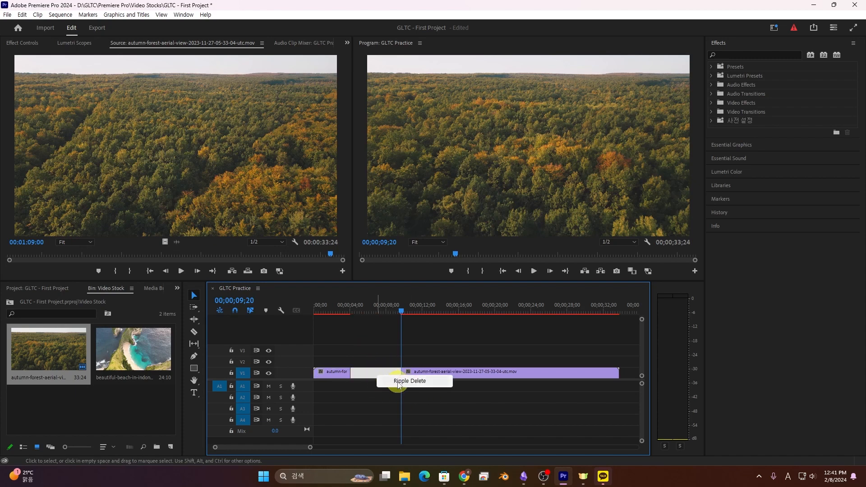
{"action": "left_click", "coordinate": [407, 362]}
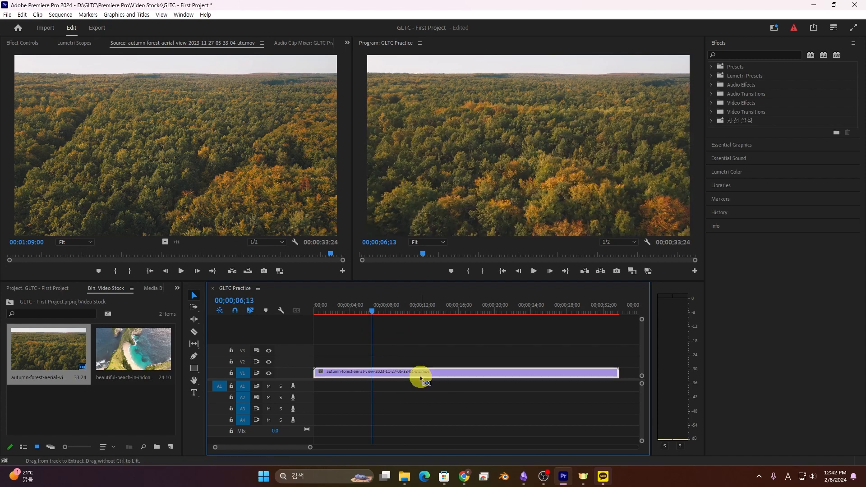
Split the restored forest clip at 00;00;06;13 and 00;00;09;20, selecting the segment between the cuts.
{"action": "key", "text": "ctrl+k"}
{"action": "left_click", "coordinate": [401, 312]}
{"action": "left_click", "coordinate": [386, 372]}
{"action": "key", "text": "super"}
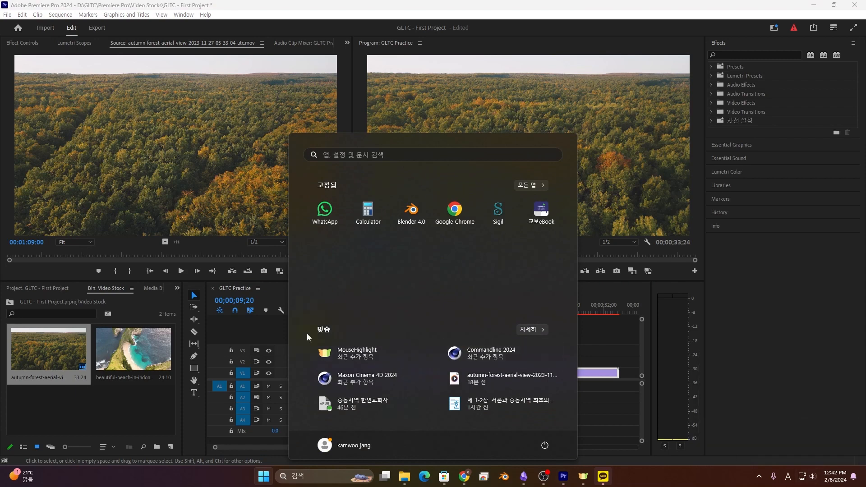
{"action": "left_click", "coordinate": [249, 340]}
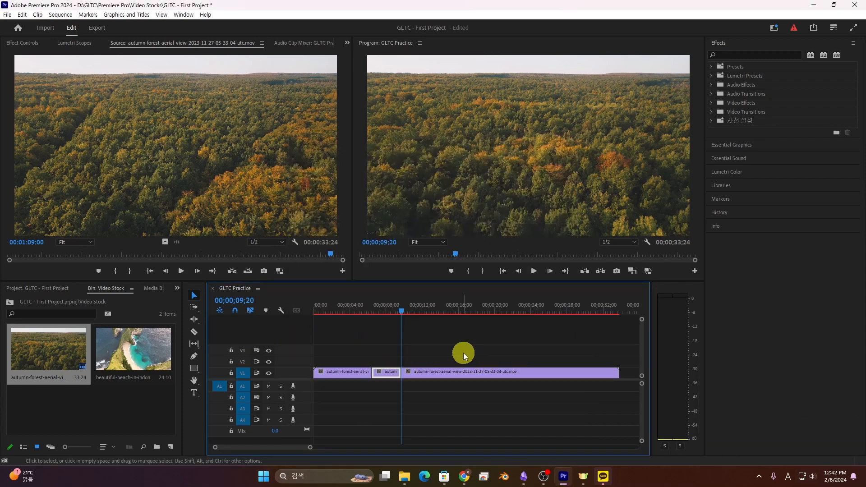
Ripple delete the middle segment between 00;00;06;13 and 00;00;09;20.
{"action": "key", "text": "Up"}
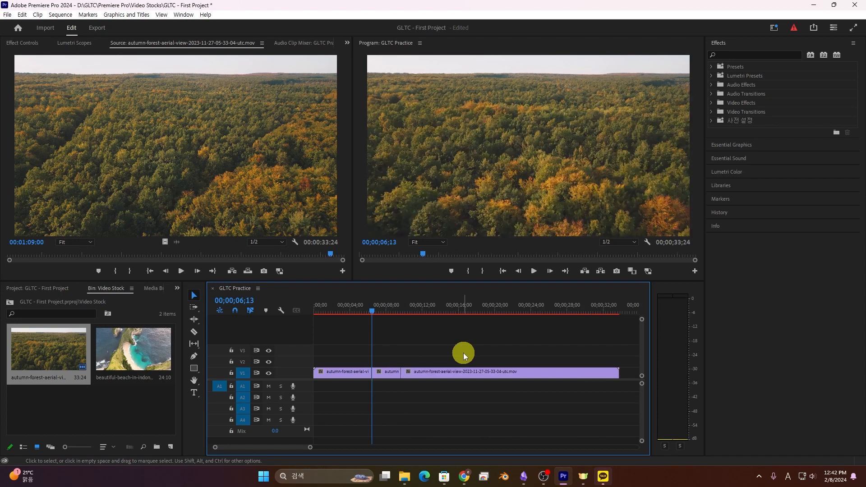
{"action": "left_click", "coordinate": [389, 370]}
{"action": "key", "text": "shift+Delete"}
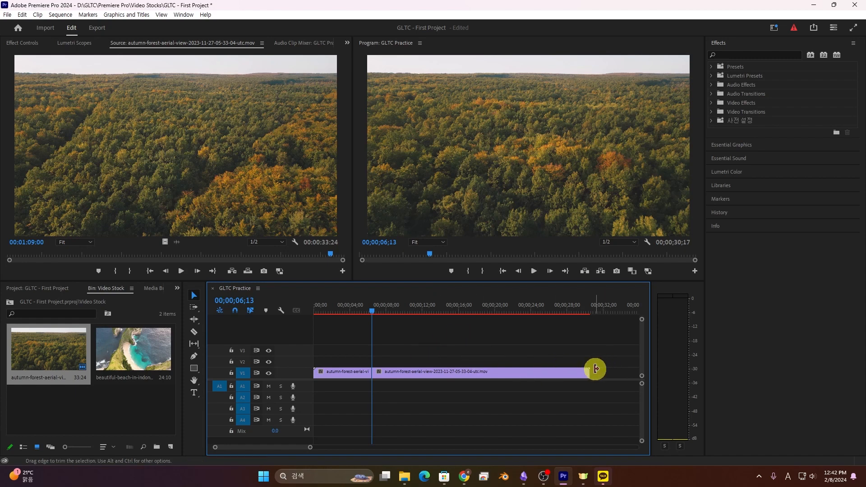
Trim the end of the last clip back to about 00;00;23;16 and split that clip at 00;00;08;28.
{"action": "left_click_drag", "start_coordinate": [593, 371], "coordinate": [526, 370]}
{"action": "left_click", "coordinate": [357, 306]}
{"action": "key", "text": "space"}
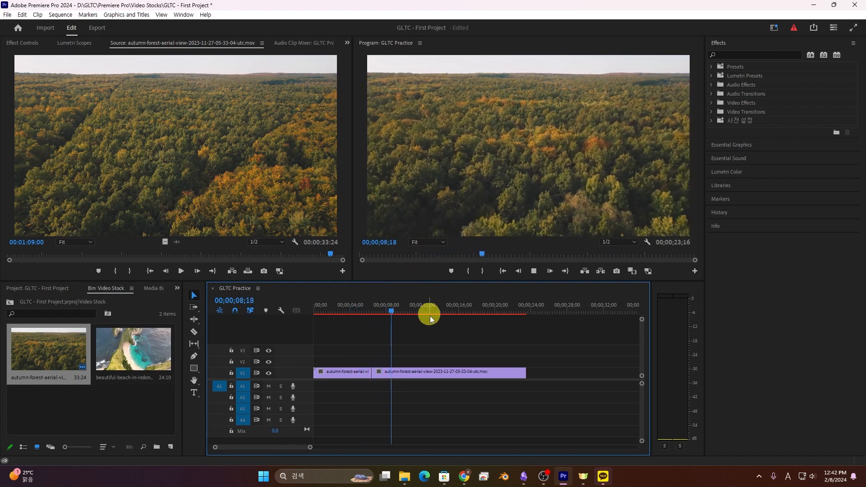
{"action": "key", "text": "space"}
{"action": "key", "text": "ctrl+k"}
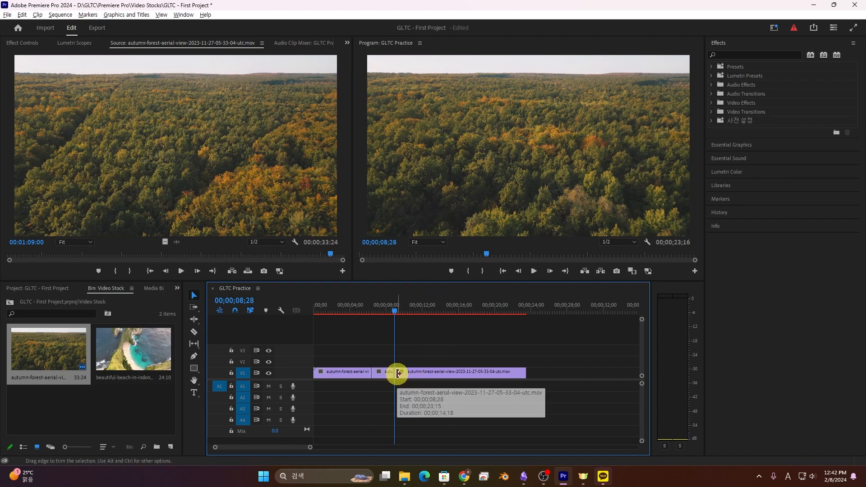
Ripple trim the start of the last clip so the sequence is about 00;00;16;12 long, and play across the cut.
{"action": "left_click_drag", "start_coordinate": [398, 373], "coordinate": [450, 373]}
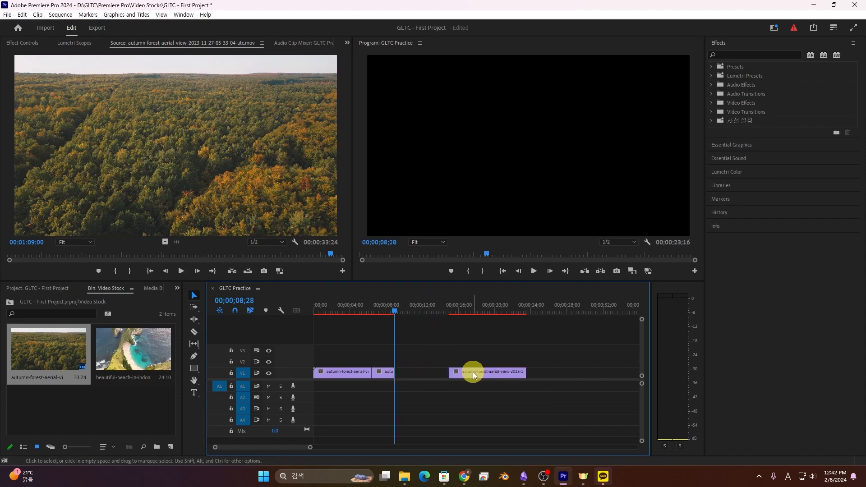
{"action": "key", "text": "ctrl+z"}
{"action": "left_click_drag", "start_coordinate": [394, 371], "coordinate": [455, 373]}
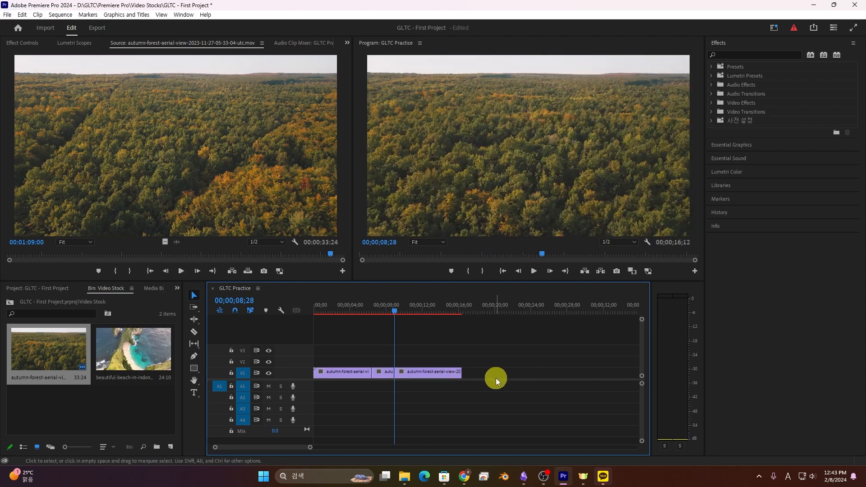
{"action": "key", "text": "space"}
{"action": "left_click", "coordinate": [391, 304]}
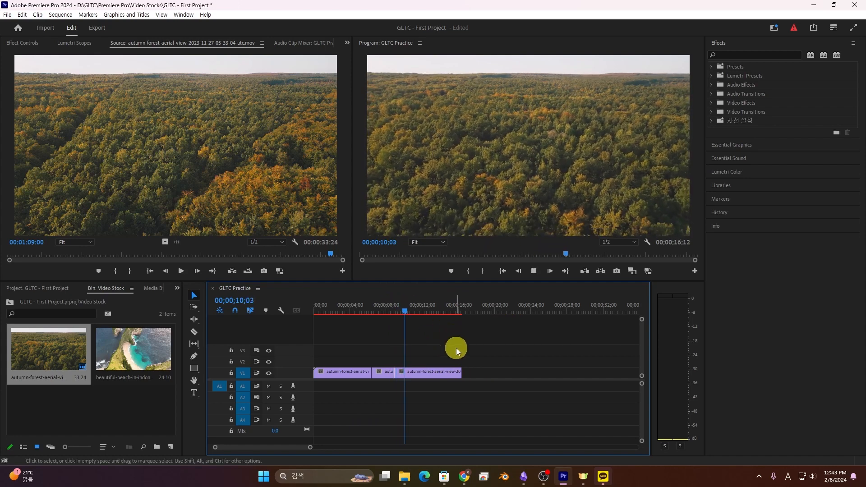
Trim the end of the last clip to about 00;00;11;14 and move the playhead back to 00;00;00;28.
{"action": "left_click_drag", "start_coordinate": [463, 374], "coordinate": [422, 379]}
{"action": "key", "text": "space"}
{"action": "left_click", "coordinate": [353, 310]}
{"action": "left_click_drag", "start_coordinate": [354, 310], "coordinate": [323, 324]}
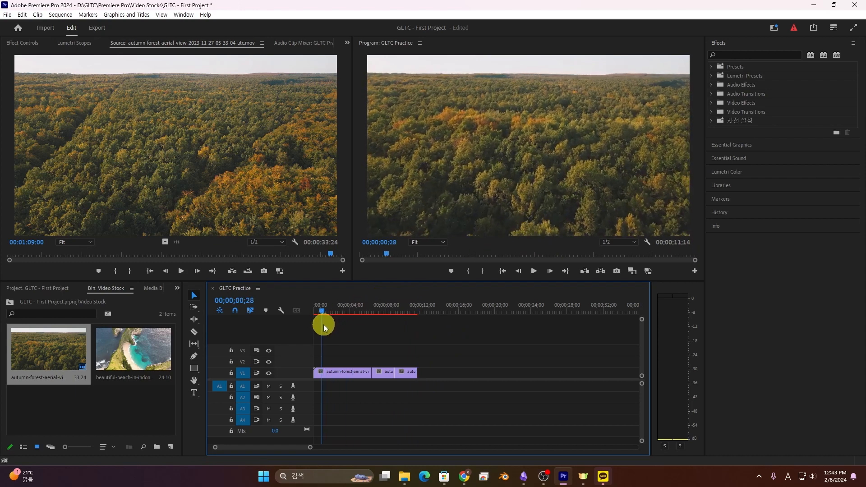
Play to 00;00;01;23, ripple trim the first clip's start up to the playhead, and undo that trim.
{"action": "key", "text": "space"}
{"action": "key", "text": "space"}
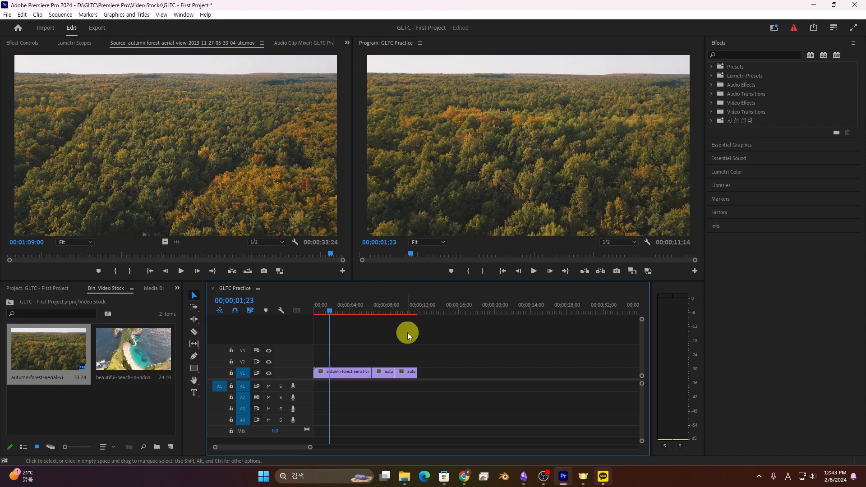
{"action": "key", "text": "q"}
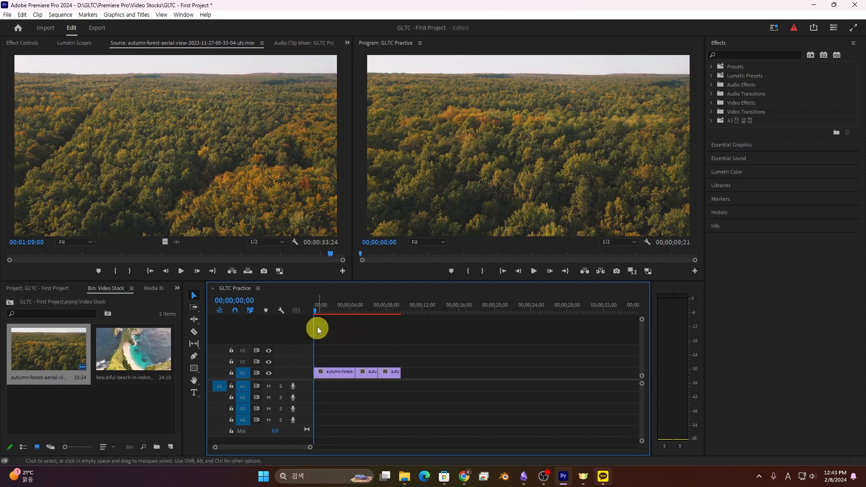
{"action": "key", "text": "ctrl+z"}
Ripple trim the first clip's opening up to the playhead at 00;00;01;09 and undo that trim.
{"action": "scroll", "coordinate": [316, 350], "scroll_direction": "up", "scroll_amount": 2}
{"action": "scroll", "coordinate": [304, 348], "scroll_direction": "up", "scroll_amount": 3}
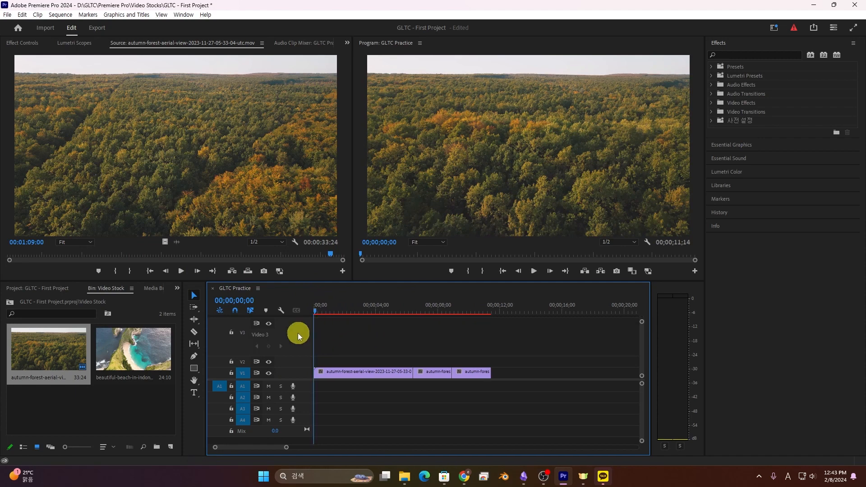
{"action": "scroll", "coordinate": [298, 335], "scroll_direction": "down", "scroll_amount": 3}
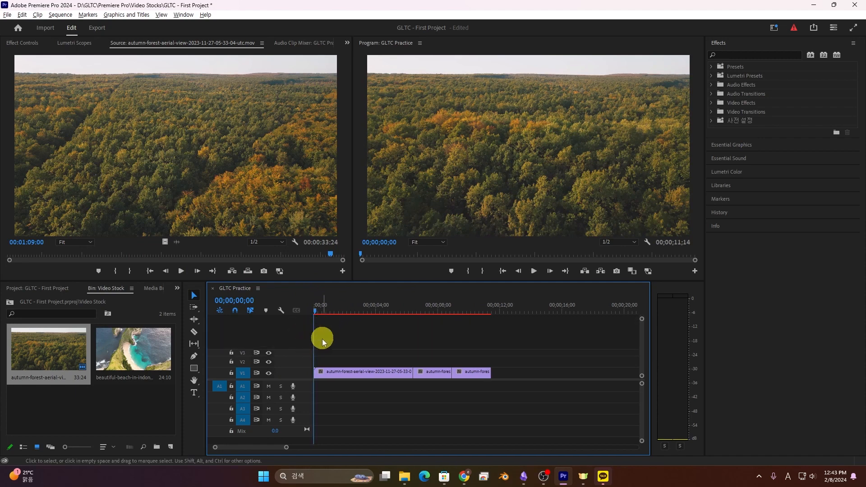
{"action": "left_click_drag", "start_coordinate": [325, 307], "coordinate": [334, 309]}
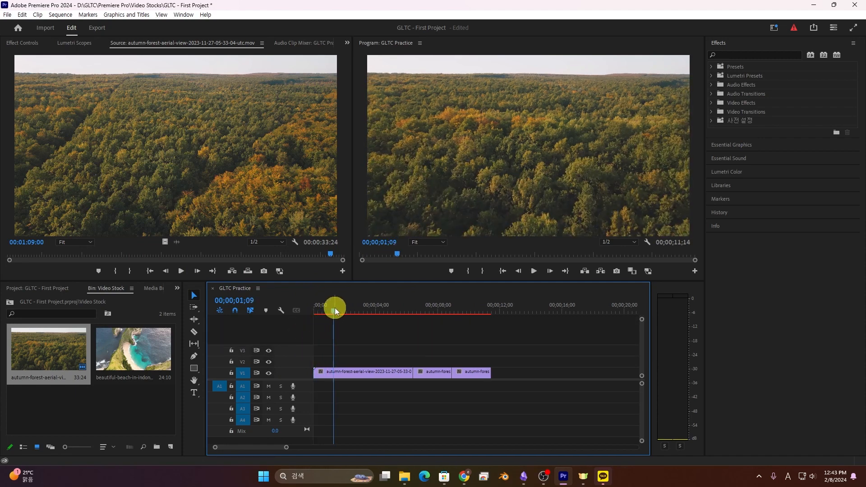
{"action": "key", "text": "q"}
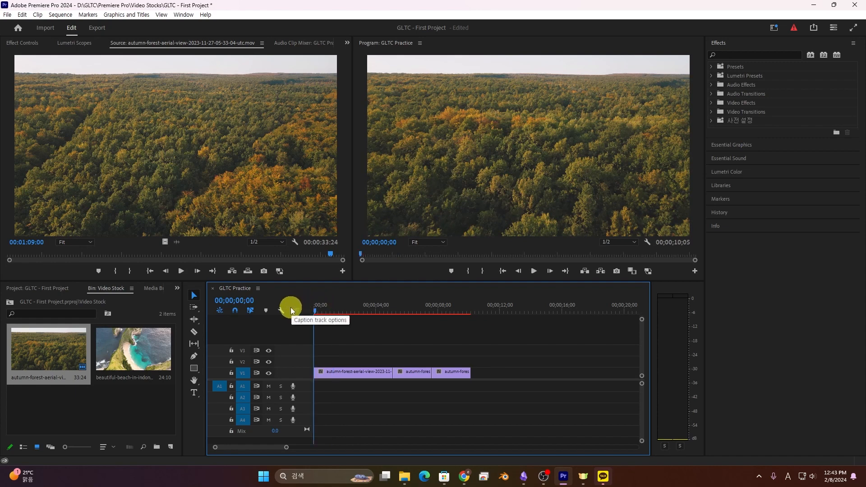
{"action": "key", "text": "ctrl+z"}
Ripple trim the first clip's end back to the playhead at 00;00;00;25 and undo that trim.
{"action": "left_click_drag", "start_coordinate": [324, 309], "coordinate": [328, 309]}
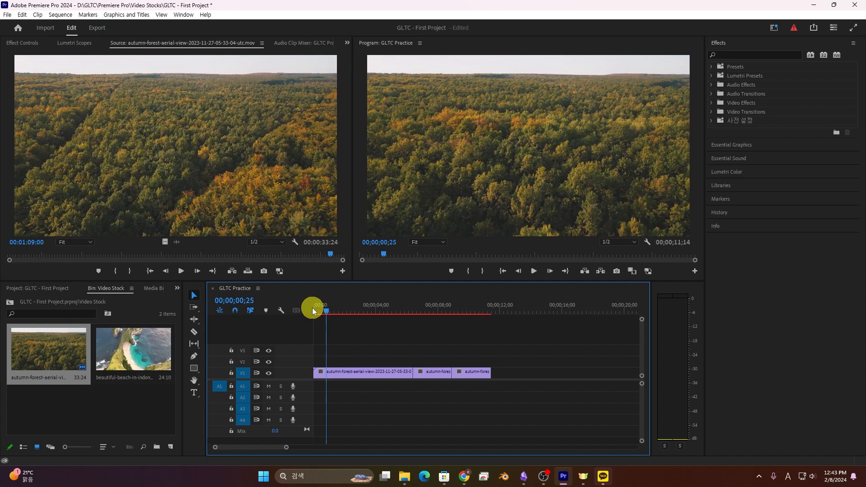
{"action": "scroll", "coordinate": [413, 377], "scroll_direction": "up", "scroll_amount": 5}
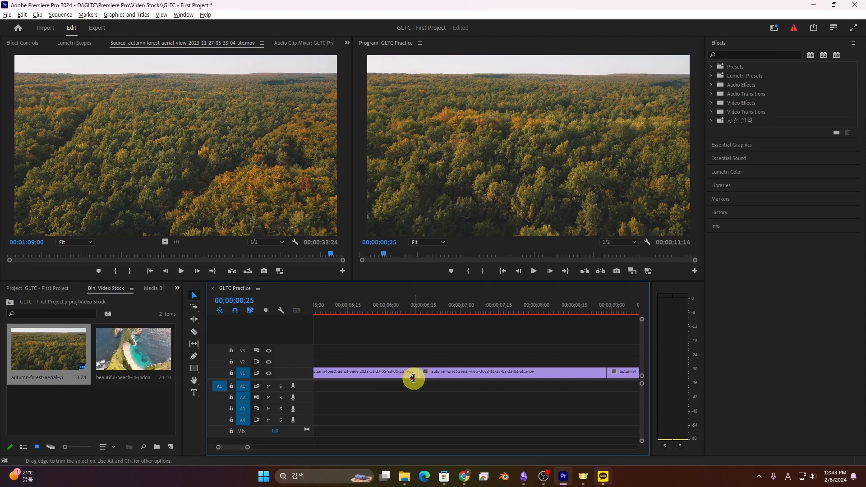
{"action": "scroll", "coordinate": [410, 377], "scroll_direction": "down", "scroll_amount": 6}
{"action": "scroll", "coordinate": [423, 354], "scroll_direction": "down", "scroll_amount": 1}
{"action": "key", "text": "w"}
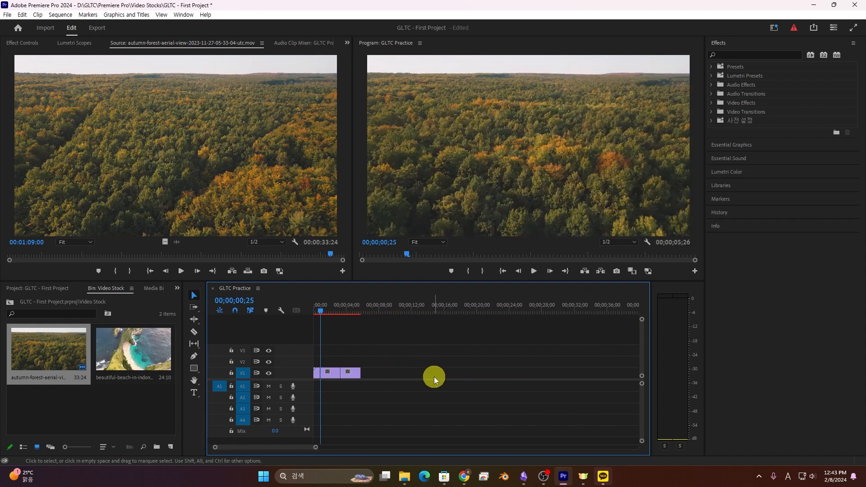
{"action": "key", "text": "ctrl+z"}
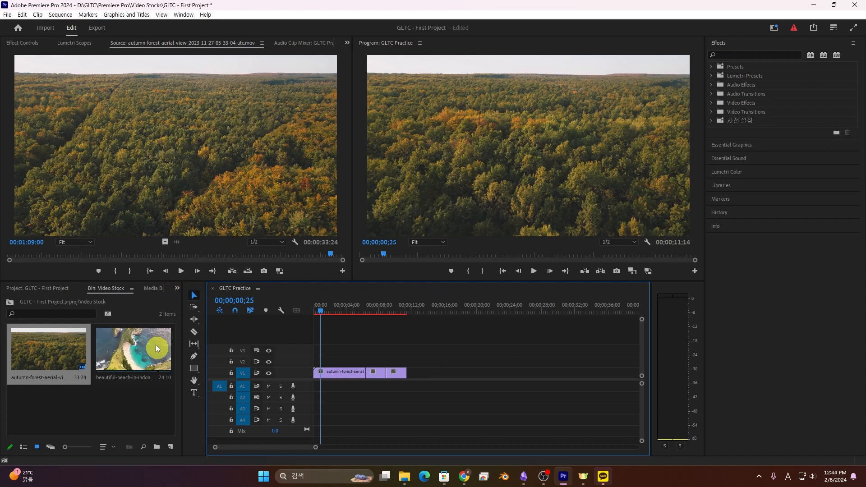
Open the beautiful-beach clip from the Video Stock bin in the Source Monitor.
{"action": "left_click", "coordinate": [137, 357]}
{"action": "double_click", "coordinate": [137, 356]}
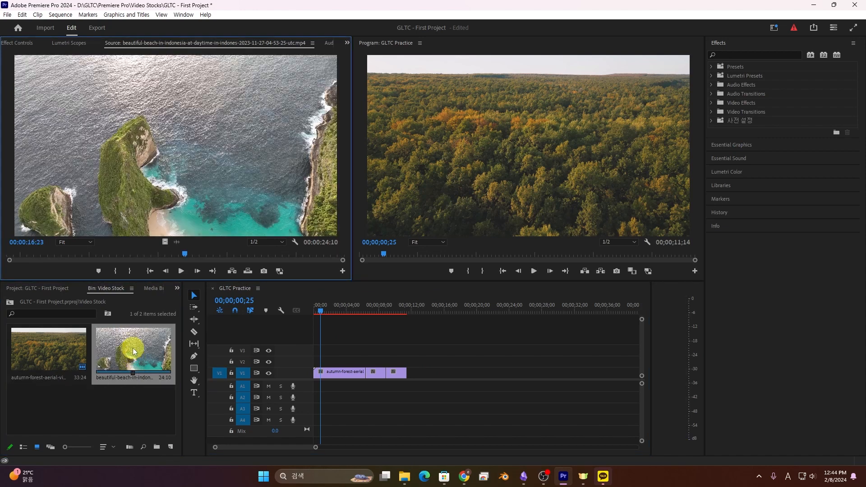
{"action": "scroll", "coordinate": [184, 180], "scroll_direction": "down", "scroll_amount": 5}
{"action": "scroll", "coordinate": [188, 167], "scroll_direction": "up", "scroll_amount": 9}
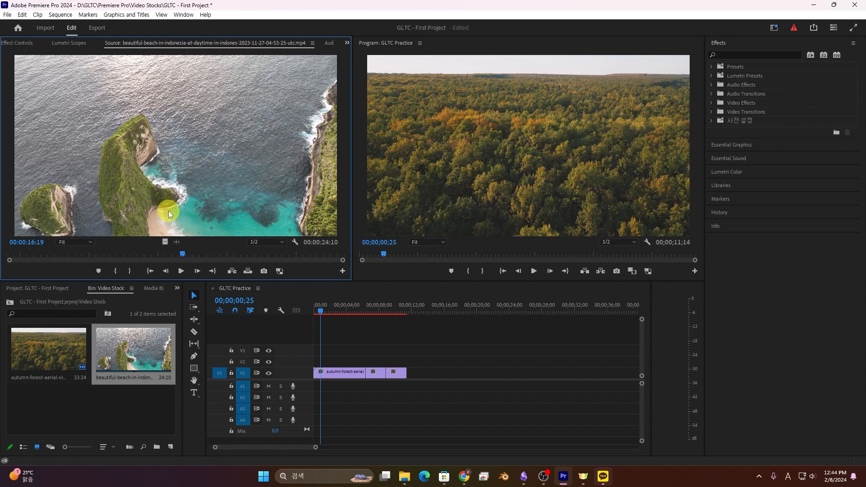
Mark an In point at 00:00:13:02 in the beach source clip.
{"action": "left_click", "coordinate": [133, 255]}
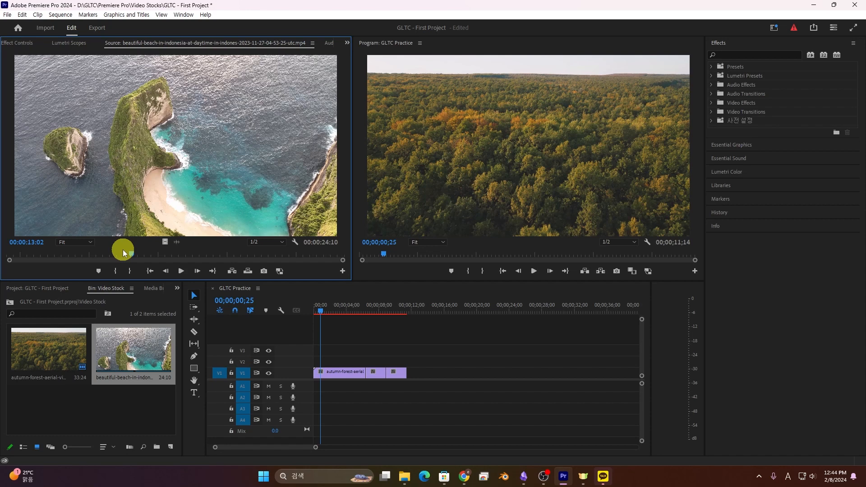
{"action": "right_click", "coordinate": [122, 250]}
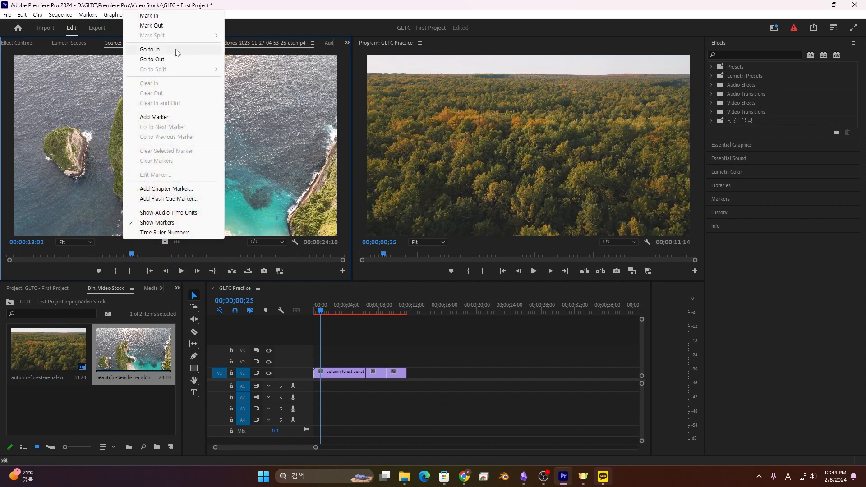
{"action": "left_click", "coordinate": [174, 16]}
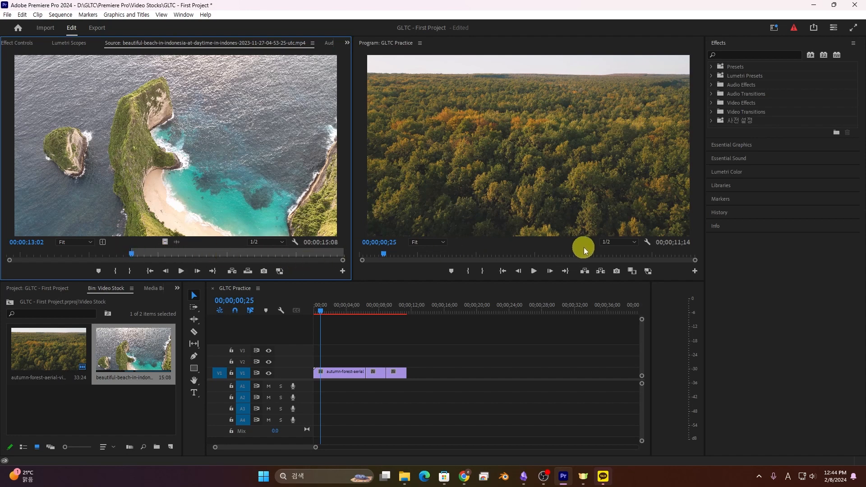
Mark an Out point at 00:00:13:02 and an In point at 00:00:17:23 in the beach source clip.
{"action": "right_click", "coordinate": [221, 253]}
{"action": "left_click", "coordinate": [261, 29]}
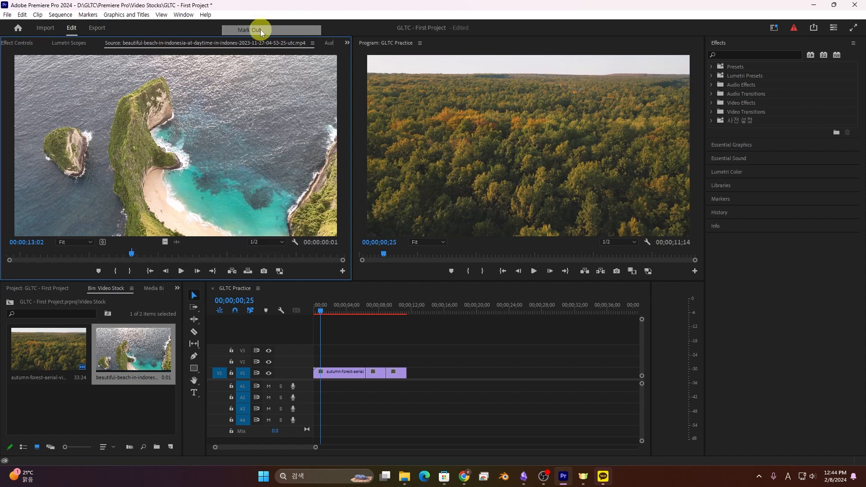
{"action": "left_click_drag", "start_coordinate": [131, 256], "coordinate": [198, 251]}
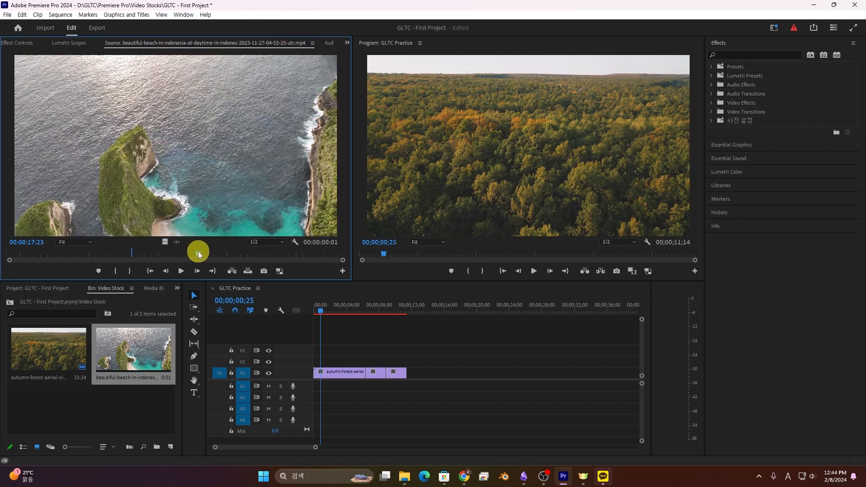
{"action": "key", "text": "ctrl+shift+o"}
{"action": "right_click", "coordinate": [182, 256]}
{"action": "left_click", "coordinate": [234, 15]}
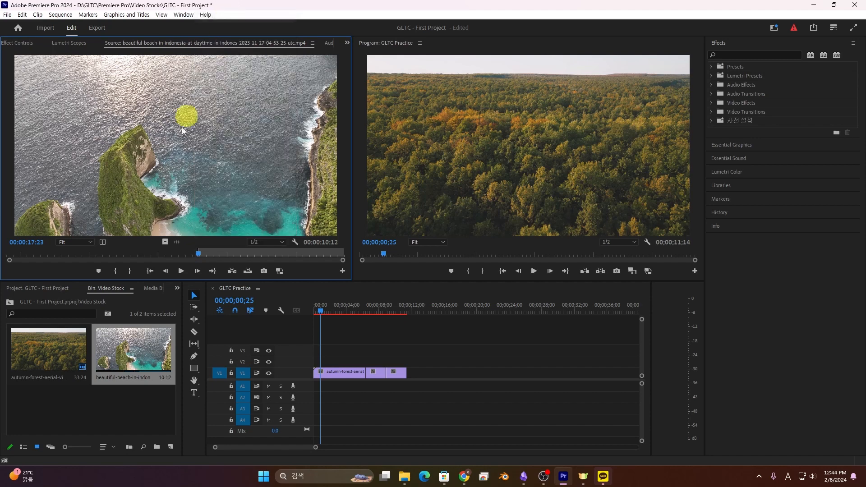
Jump to the Out point of the beach source clip's marked range.
{"action": "right_click", "coordinate": [129, 252]}
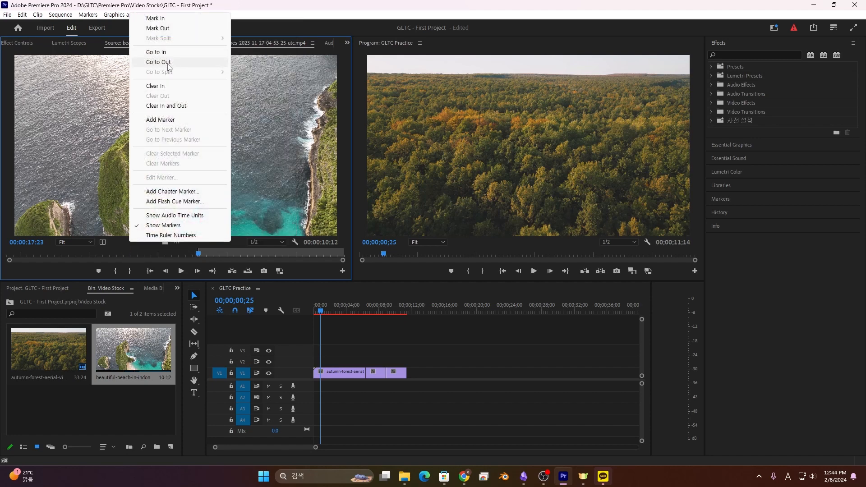
{"action": "left_click", "coordinate": [161, 28]}
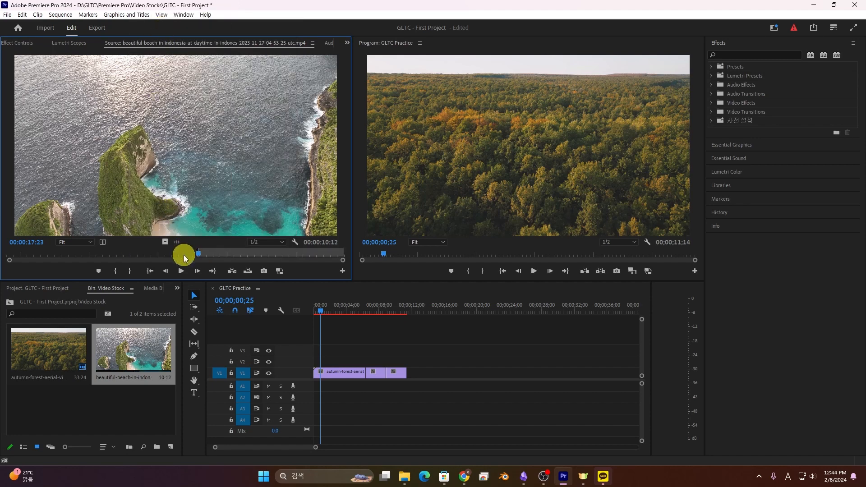
{"action": "right_click", "coordinate": [235, 256]}
{"action": "left_click", "coordinate": [264, 65]}
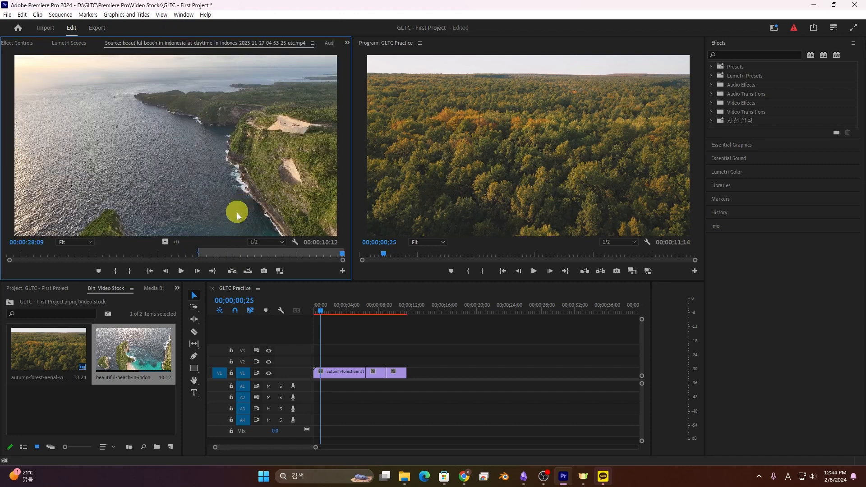
Mark the beach source clip's Out point at 00:00:17:13, keeping the range's start at the original In point.
{"action": "mouse_move", "coordinate": [216, 250]}
{"action": "left_mouse_down"}
{"action": "mouse_move", "coordinate": [131, 254]}
{"action": "mouse_move", "coordinate": [194, 251]}
{"action": "left_mouse_up"}
{"action": "right_click", "coordinate": [194, 252]}
{"action": "left_click", "coordinate": [250, 28]}
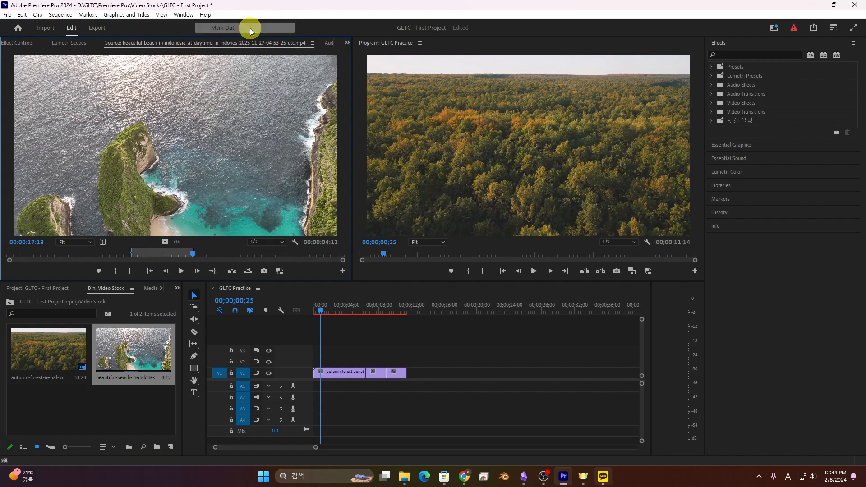
Play the marked range of the beach clip from its start in the Source Monitor, and stop partway through.
{"action": "mouse_move", "coordinate": [194, 253]}
{"action": "left_mouse_down"}
{"action": "mouse_move", "coordinate": [218, 252]}
{"action": "mouse_move", "coordinate": [215, 259]}
{"action": "mouse_move", "coordinate": [206, 253]}
{"action": "mouse_move", "coordinate": [220, 238]}
{"action": "mouse_move", "coordinate": [199, 197]}
{"action": "mouse_move", "coordinate": [135, 177]}
{"action": "mouse_move", "coordinate": [173, 187]}
{"action": "mouse_move", "coordinate": [133, 207]}
{"action": "left_mouse_up"}
{"action": "key", "text": "space"}
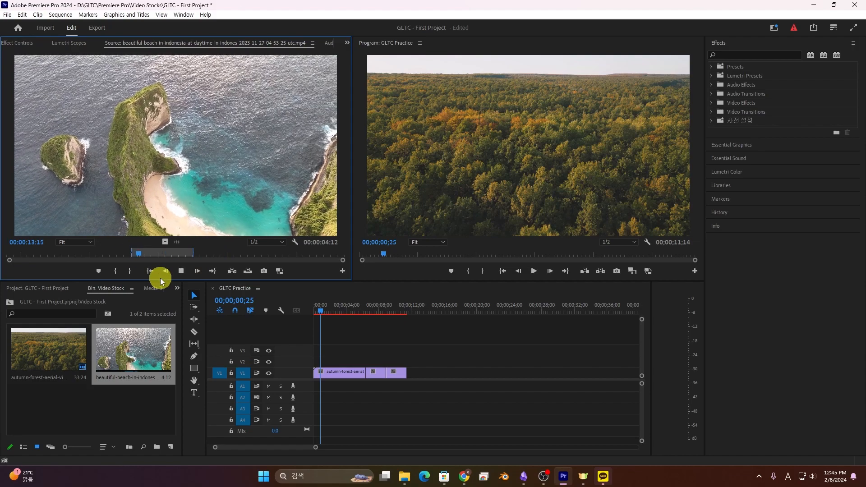
{"action": "left_click", "coordinate": [181, 271]}
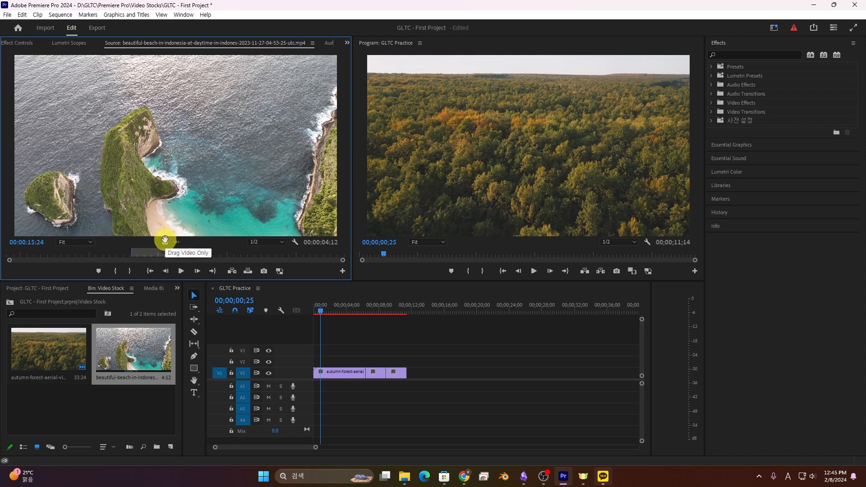
Readjust the beach clip's In point so the marked range lasts 00:00:04:13, and start playback.
{"action": "mouse_move", "coordinate": [165, 240]}
{"action": "left_mouse_down"}
{"action": "mouse_move", "coordinate": [173, 233]}
{"action": "mouse_move", "coordinate": [374, 309]}
{"action": "mouse_move", "coordinate": [417, 379]}
{"action": "mouse_move", "coordinate": [408, 383]}
{"action": "mouse_move", "coordinate": [450, 378]}
{"action": "mouse_move", "coordinate": [344, 290]}
{"action": "mouse_move", "coordinate": [156, 242]}
{"action": "left_mouse_up"}
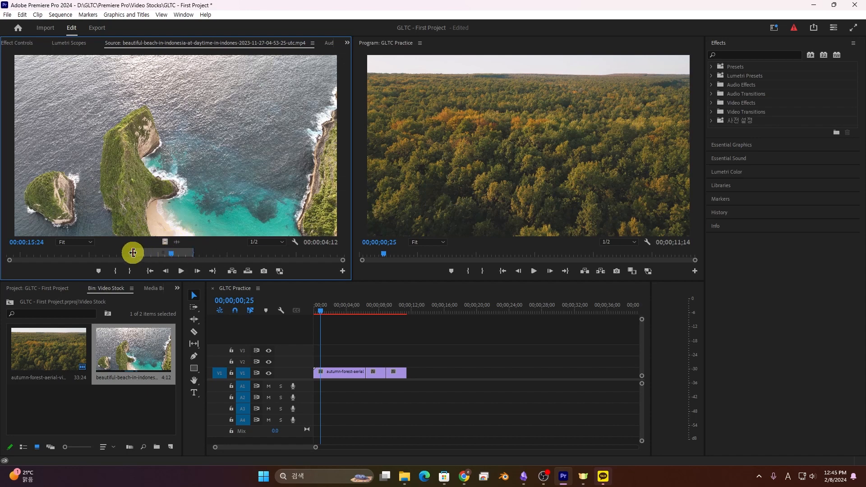
{"action": "left_click_drag", "start_coordinate": [133, 253], "coordinate": [62, 252]}
{"action": "left_click_drag", "start_coordinate": [165, 242], "coordinate": [137, 245]}
{"action": "left_click_drag", "start_coordinate": [66, 256], "coordinate": [131, 251]}
{"action": "key", "text": "space"}
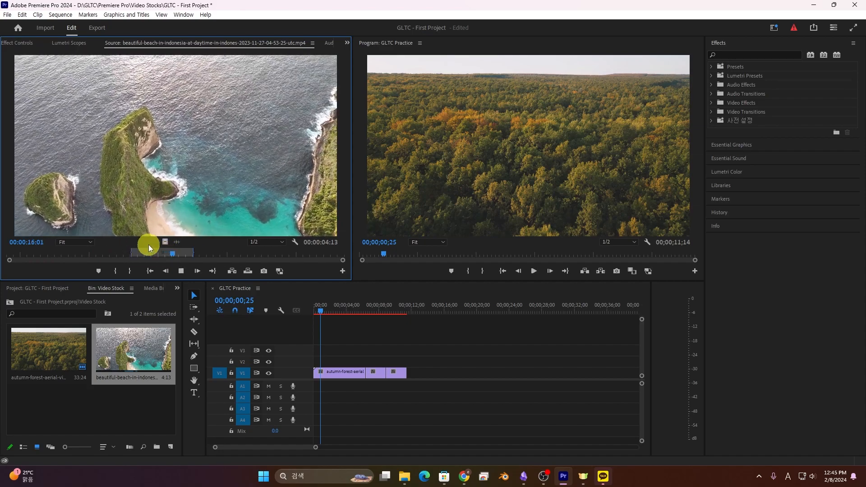
Place only the video of the marked beach range after the last clip on V1 and play back the sequence.
{"action": "left_click_drag", "start_coordinate": [165, 242], "coordinate": [407, 368]}
{"action": "left_click_drag", "start_coordinate": [372, 311], "coordinate": [289, 323]}
{"action": "key", "text": "space"}
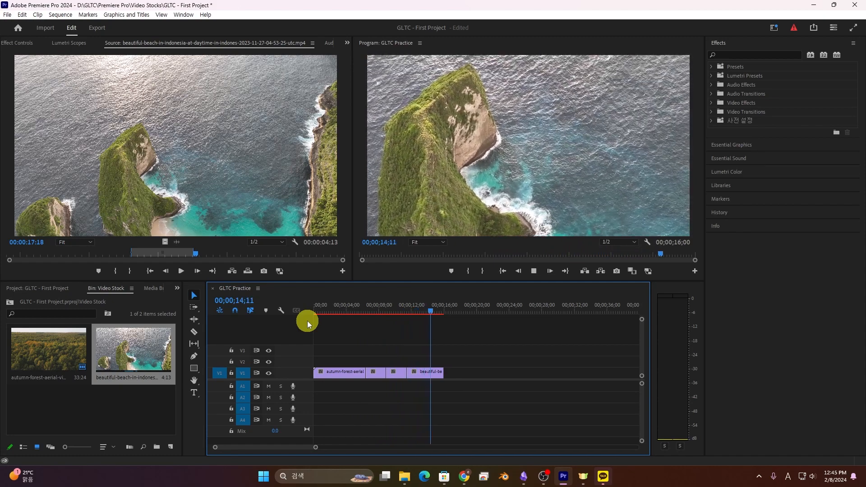
{"action": "key", "text": "space"}
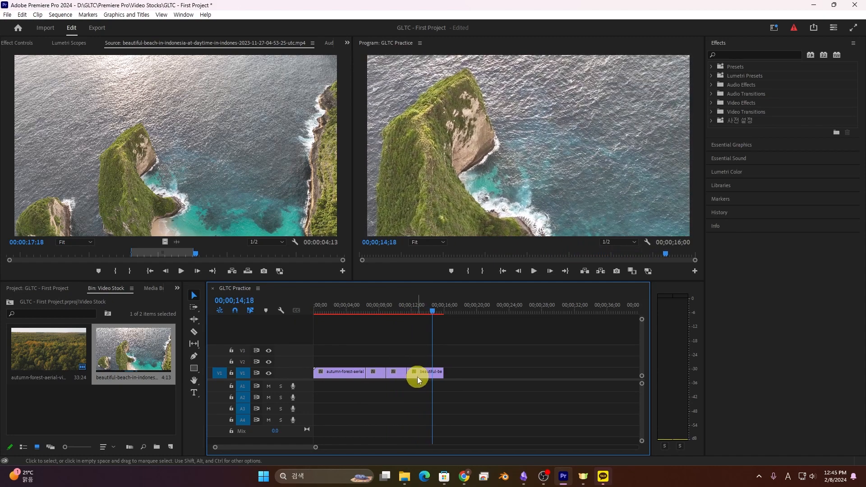
Apply Scale to Frame Size to the beach clip in the timeline and play it back.
{"action": "right_click", "coordinate": [418, 375]}
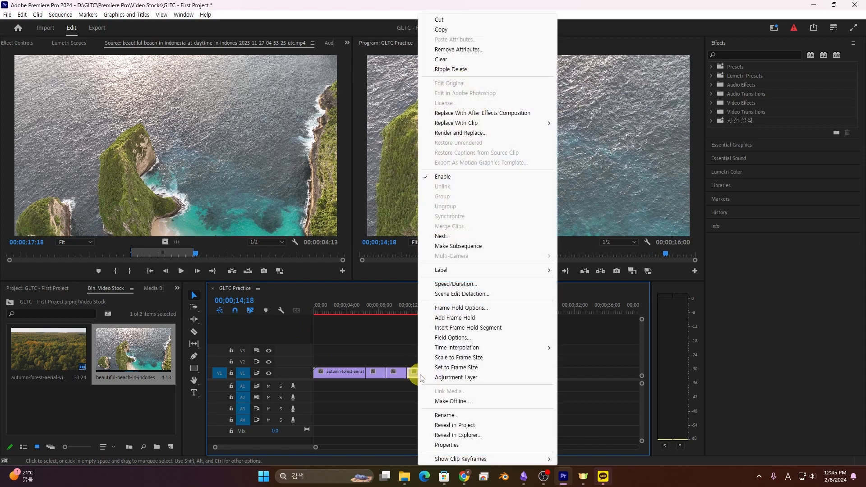
{"action": "left_click", "coordinate": [463, 358]}
{"action": "left_click", "coordinate": [396, 308]}
{"action": "key", "text": "space"}
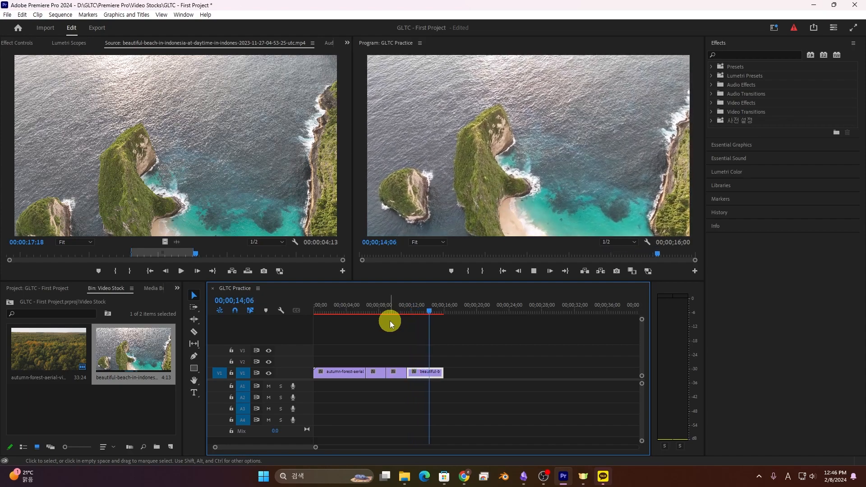
{"action": "key", "text": "space"}
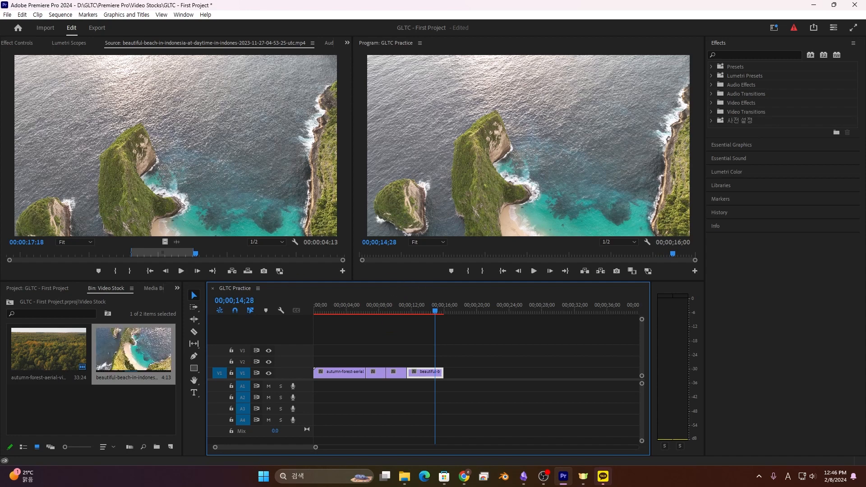
{"action": "left_click", "coordinate": [858, 411]}
Insert the marked beach range into the first forest clip at 00;00;01;20, and undo that insert.
{"action": "left_click", "coordinate": [327, 312]}
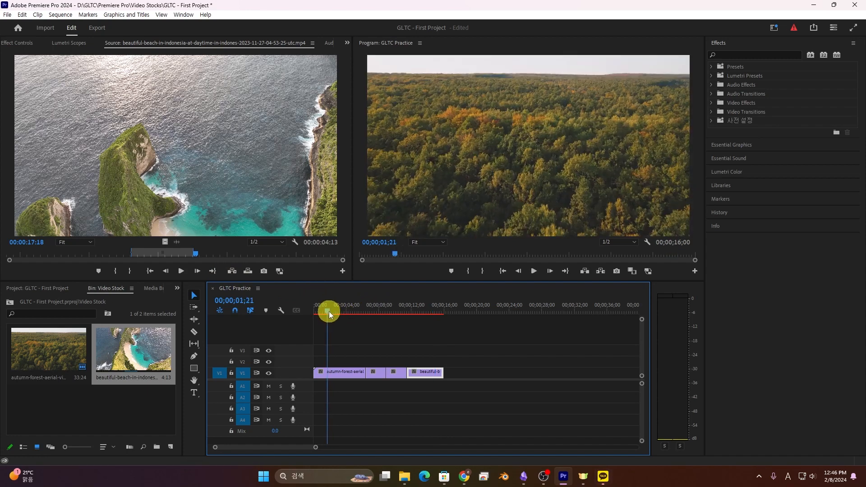
{"action": "left_click", "coordinate": [232, 271]}
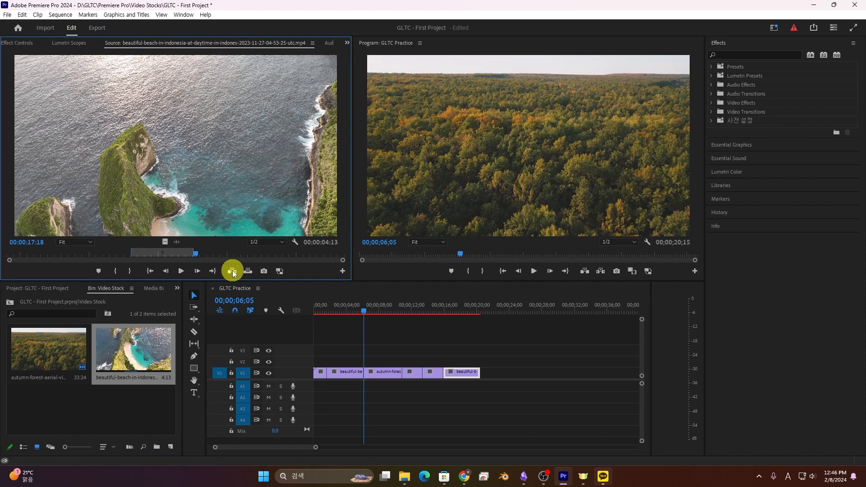
{"action": "left_click_drag", "start_coordinate": [343, 310], "coordinate": [333, 327]}
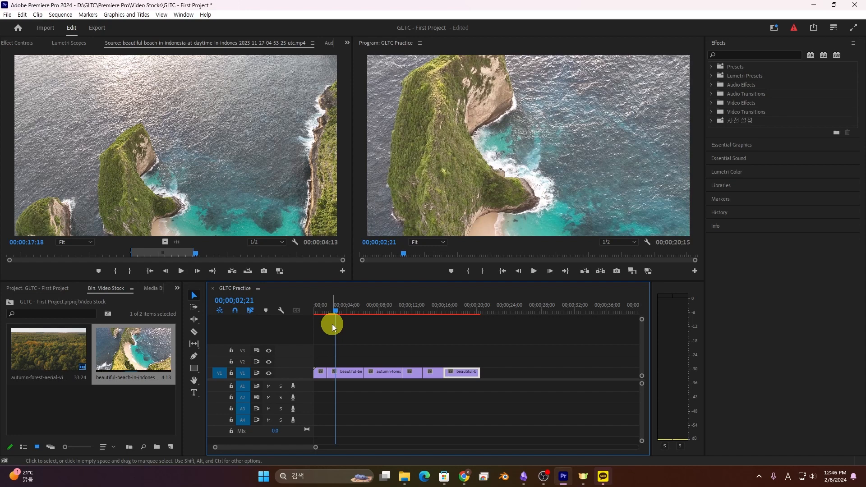
{"action": "key", "text": "ctrl+z"}
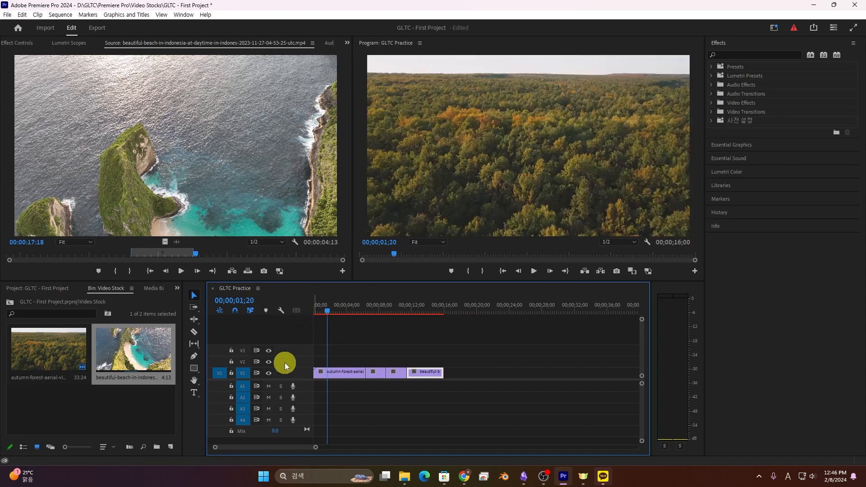
Overwrite part of the first forest clip with the beach range at 00;00;01;20, and undo that overwrite.
{"action": "left_click", "coordinate": [246, 272]}
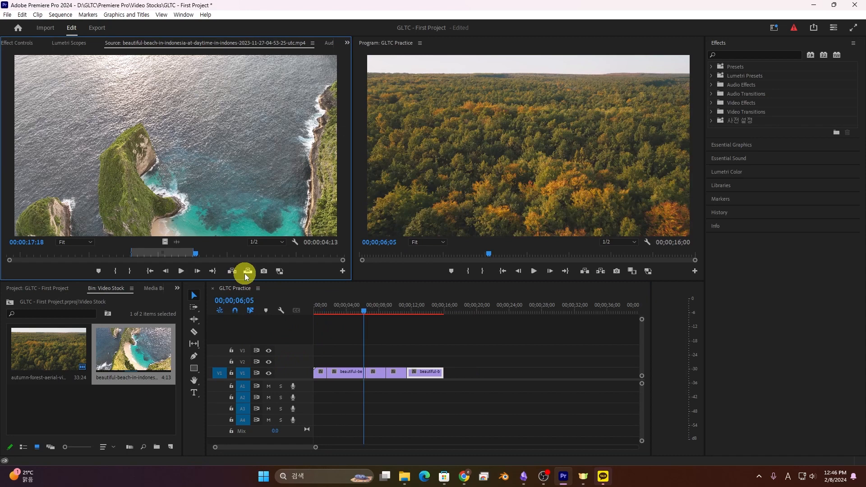
{"action": "scroll", "coordinate": [358, 361], "scroll_direction": "up", "scroll_amount": 4, "text": "alt"}
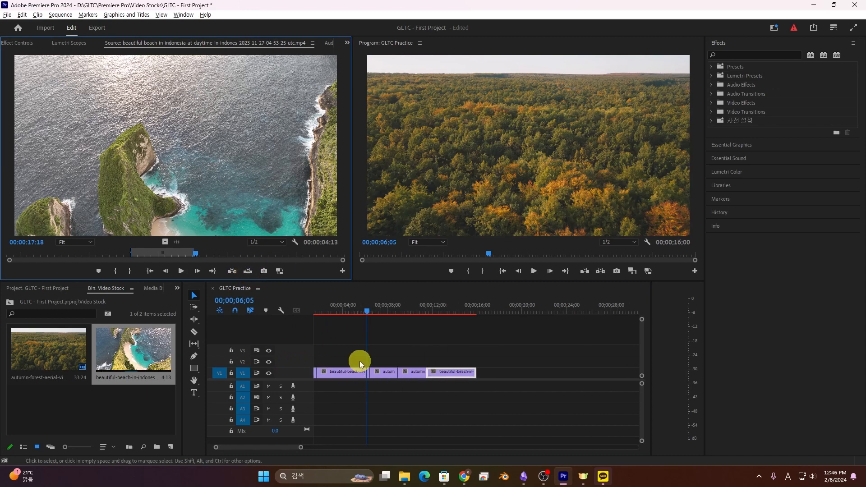
{"action": "scroll", "coordinate": [397, 362], "scroll_direction": "up", "scroll_amount": 4}
{"action": "left_click_drag", "start_coordinate": [347, 308], "coordinate": [353, 314]}
{"action": "key", "text": "ctrl+z"}
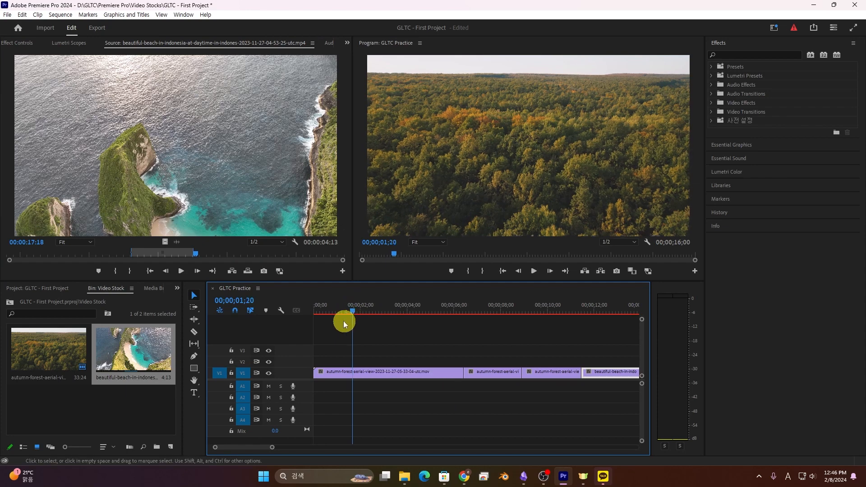
Compare Insert and Overwrite of the beach range at 00;00;01;20, undoing each edit.
{"action": "left_click", "coordinate": [232, 270]}
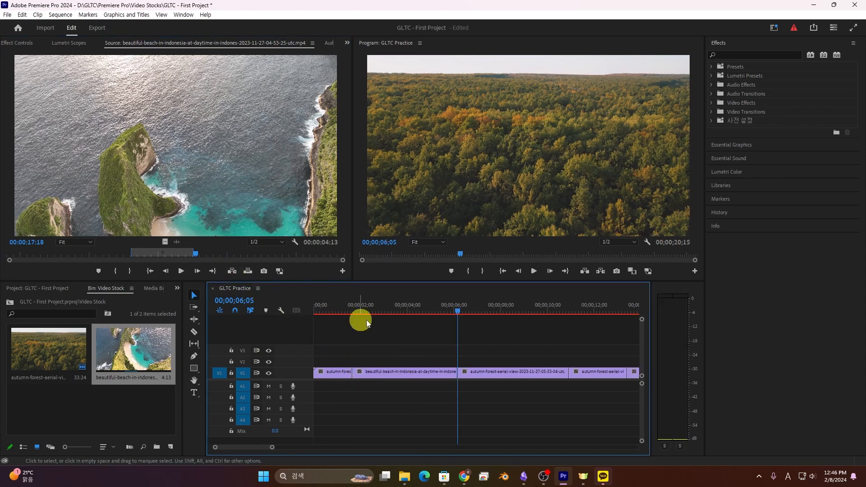
{"action": "key", "text": "ctrl+z"}
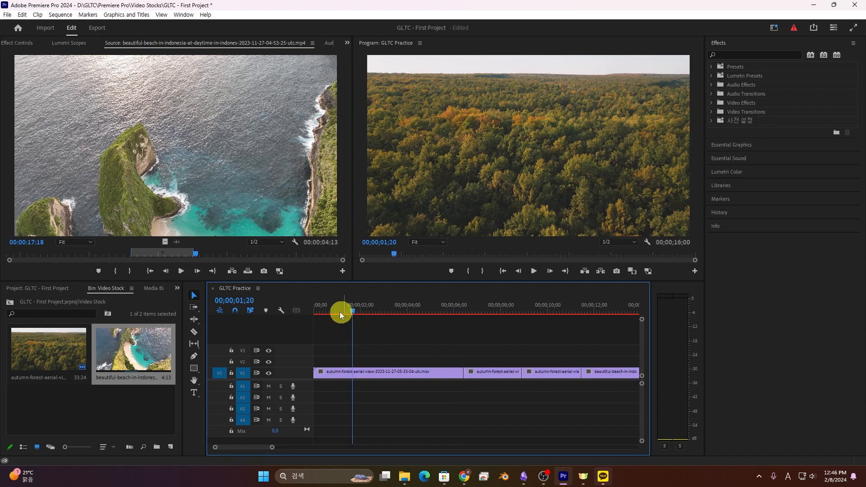
{"action": "left_click", "coordinate": [248, 270]}
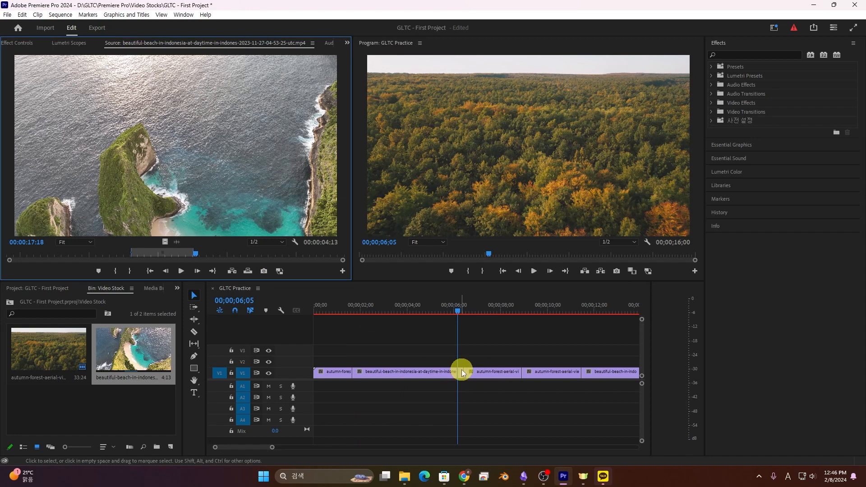
{"action": "left_click_drag", "start_coordinate": [440, 309], "coordinate": [358, 330]}
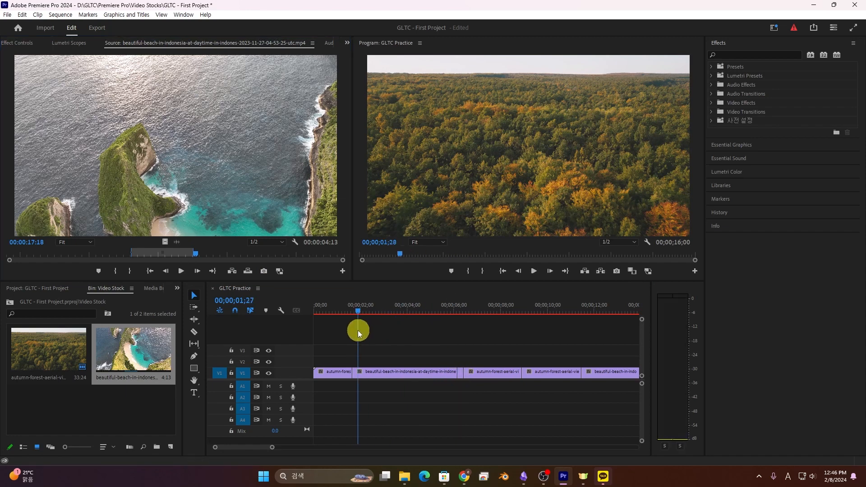
{"action": "key", "text": "ctrl+z"}
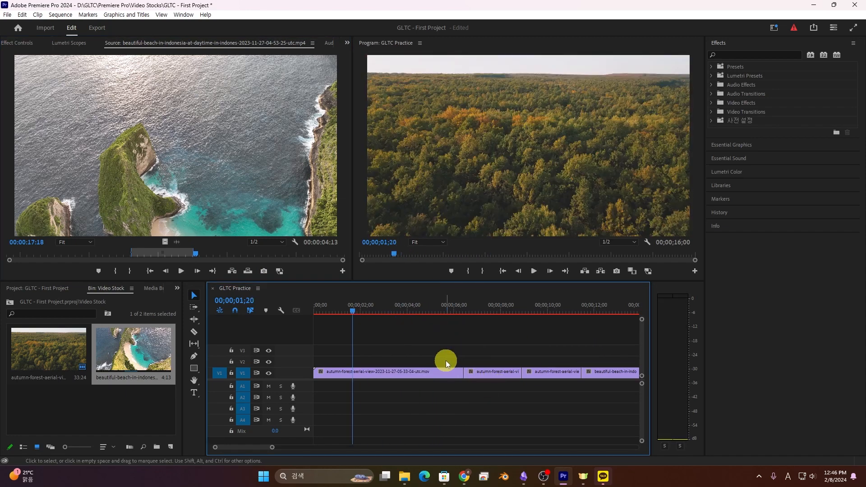
Target track V2, patch the source video to it, and insert the marked beach range at 00;00;01;20.
{"action": "left_click", "coordinate": [241, 362]}
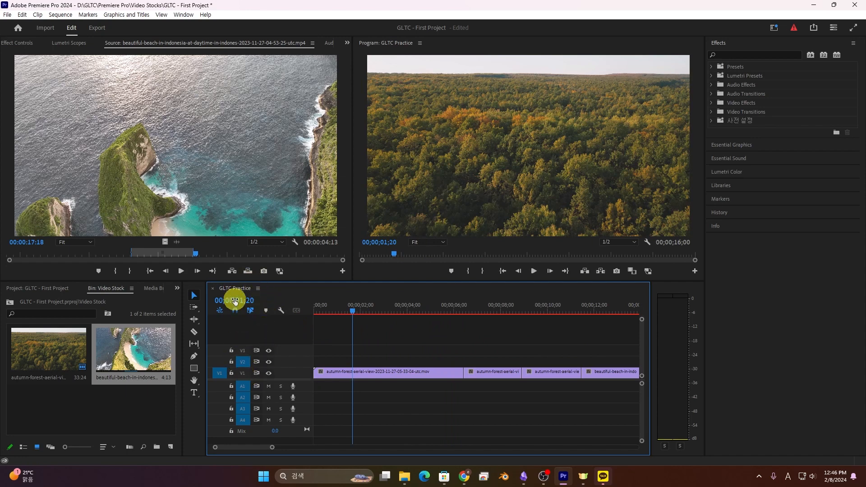
{"action": "left_click", "coordinate": [248, 271]}
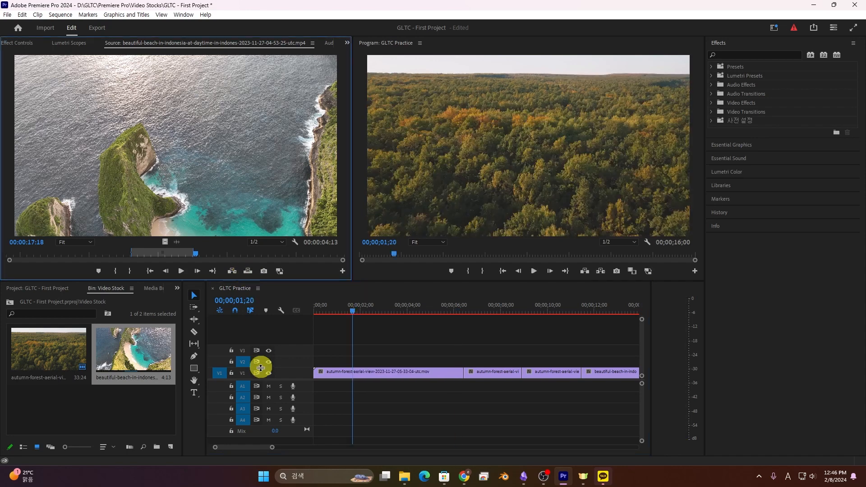
{"action": "left_click_drag", "start_coordinate": [223, 372], "coordinate": [217, 361]}
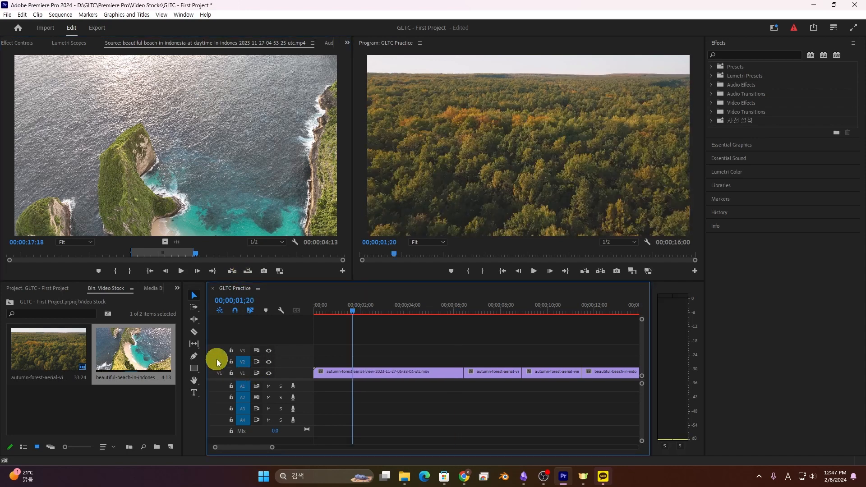
{"action": "left_click", "coordinate": [231, 271]}
{"action": "key", "text": "ctrl+z"}
{"action": "left_click", "coordinate": [231, 271]}
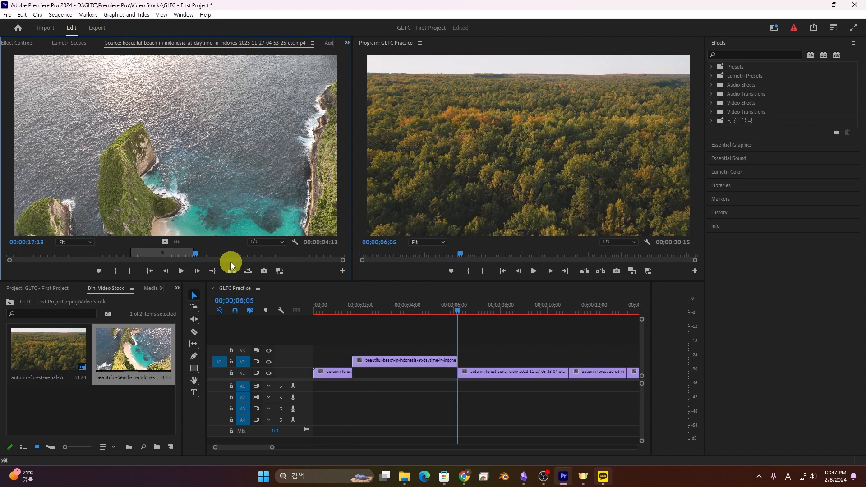
Patch the source video to track V3 and insert the marked beach range there at 00;00;06;05.
{"action": "left_click", "coordinate": [221, 348]}
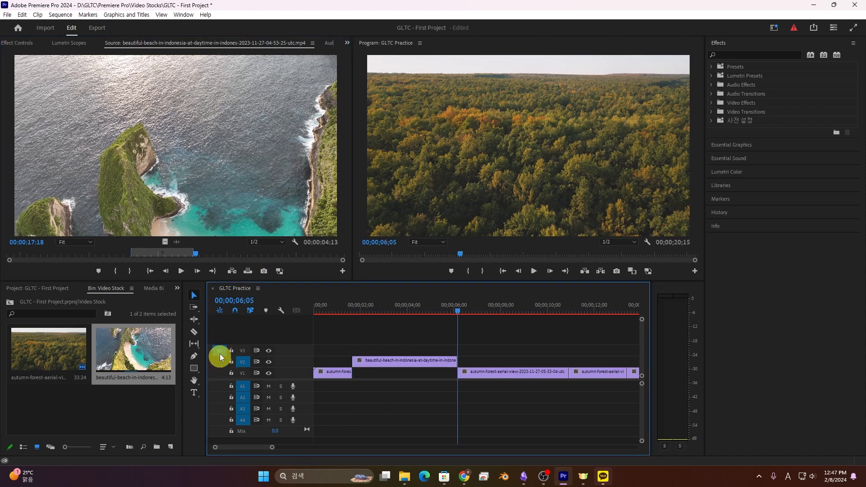
{"action": "left_click", "coordinate": [163, 246]}
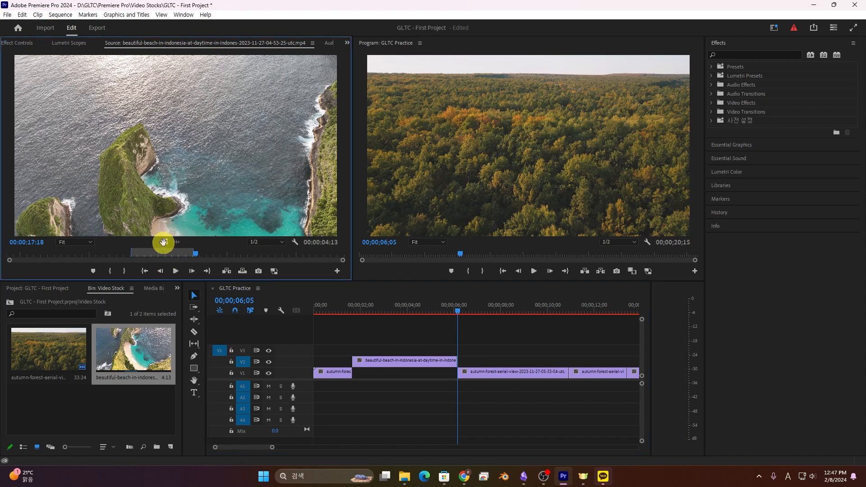
{"action": "left_click", "coordinate": [229, 269]}
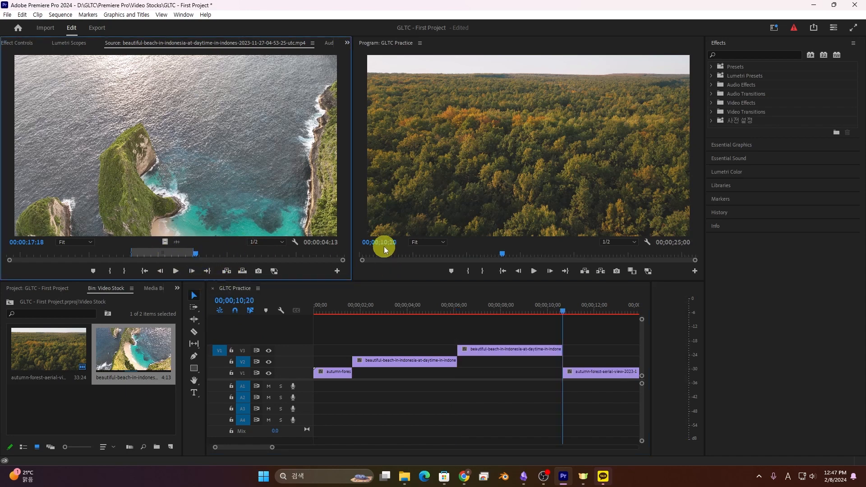
Undo the two beach range insertions on V2 and V3, and move the playhead to 00;00;03;22.
{"action": "key", "text": "ctrl+z"}
{"action": "key", "text": "ctrl+z"}
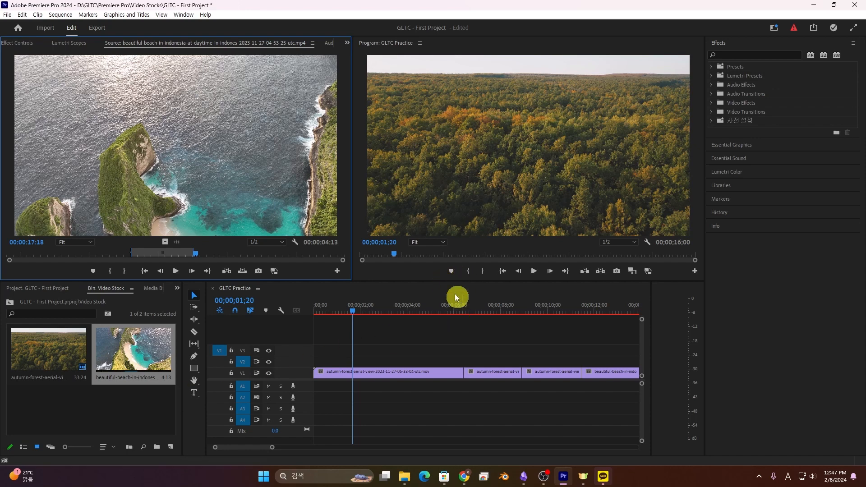
{"action": "right_click", "coordinate": [406, 249]}
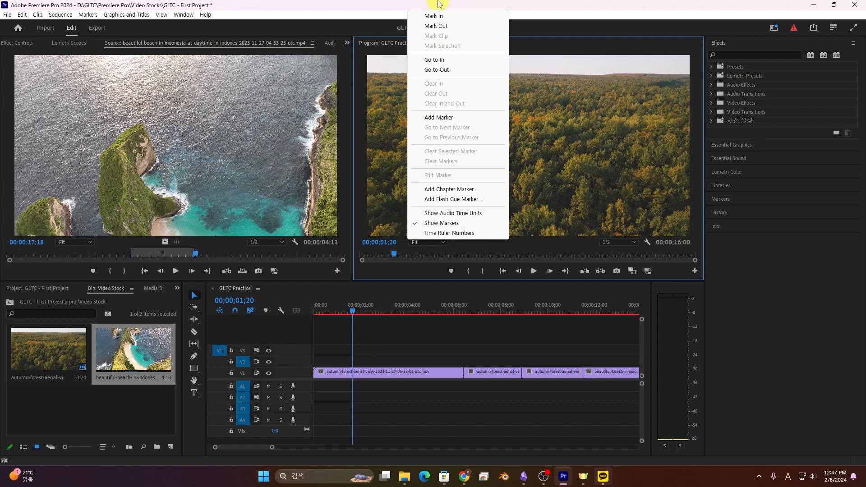
{"action": "left_click", "coordinate": [401, 310]}
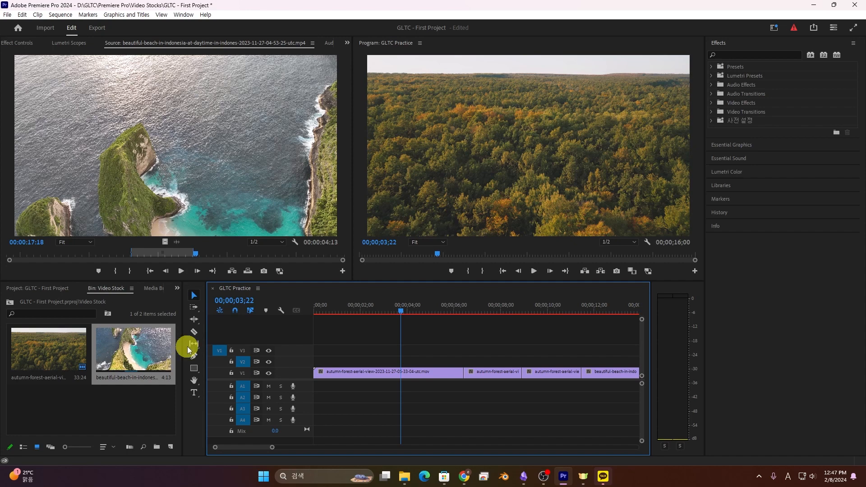
Shorten the end of the first forest clip by about 1.5 seconds with Ripple Edit, and undo a trial ripple trim of the second clip.
{"action": "left_click", "coordinate": [194, 321]}
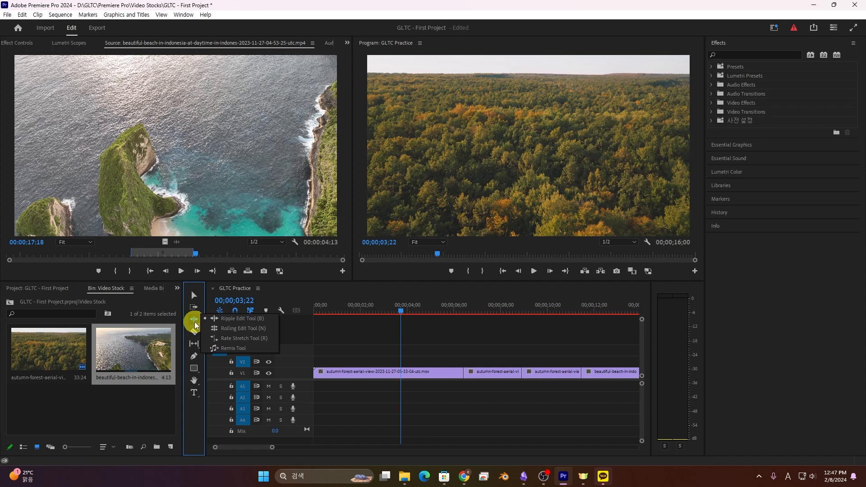
{"action": "left_click", "coordinate": [241, 320]}
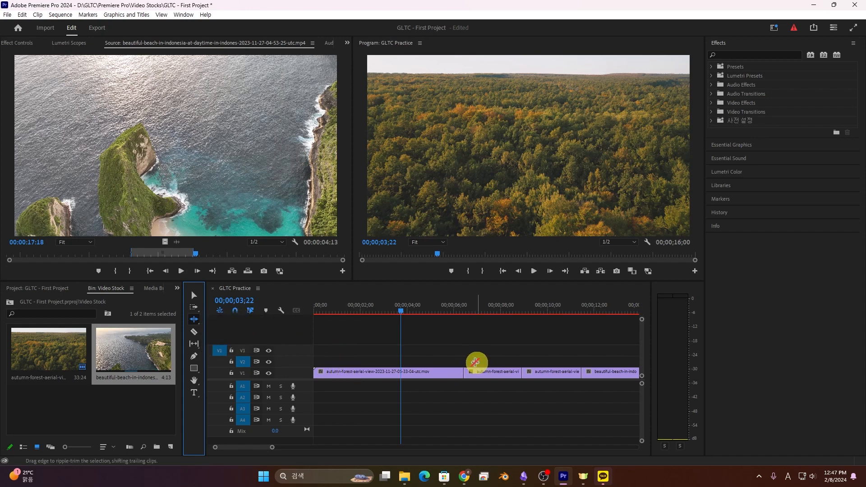
{"action": "scroll", "coordinate": [473, 374], "scroll_direction": "down", "scroll_amount": 5}
{"action": "left_click", "coordinate": [421, 375]}
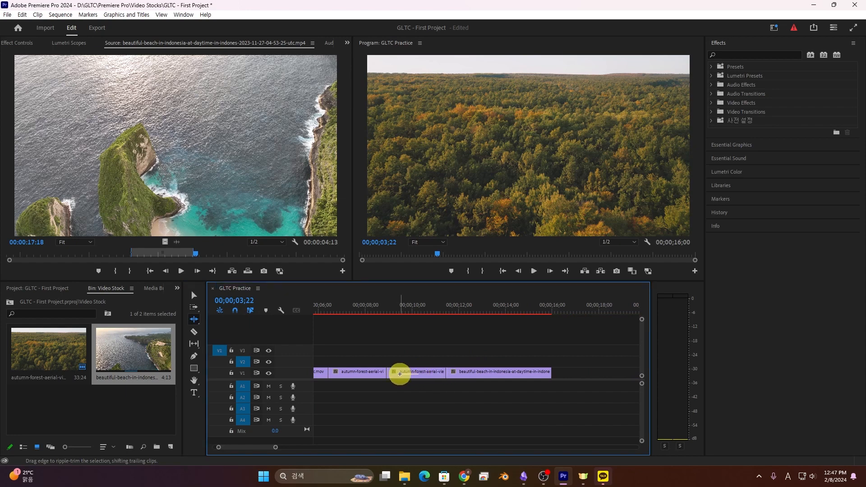
{"action": "key", "text": "space"}
{"action": "key", "text": "space"}
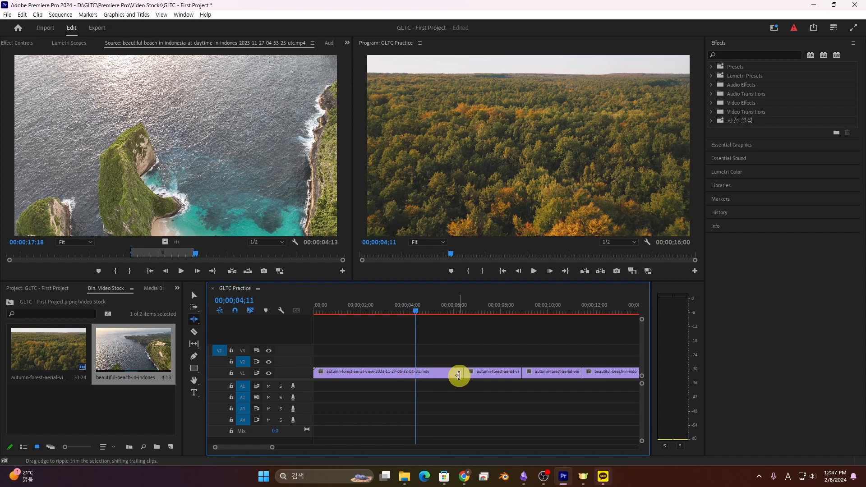
{"action": "left_click_drag", "start_coordinate": [457, 374], "coordinate": [424, 374]}
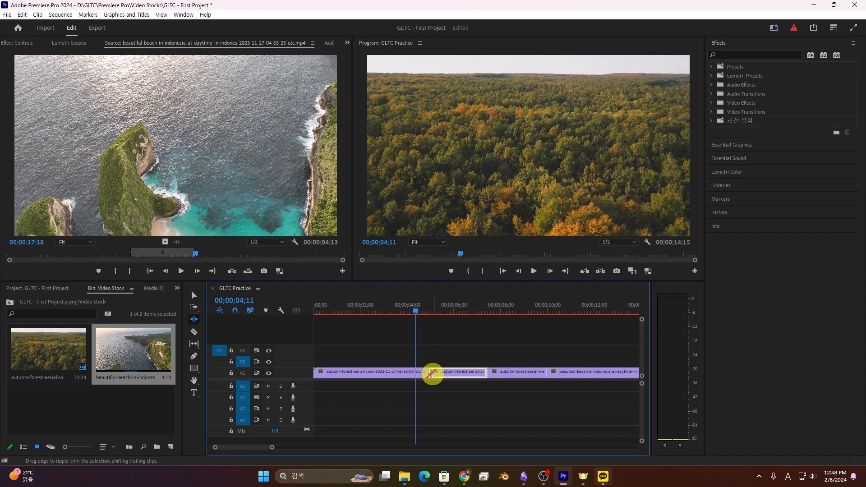
{"action": "left_click_drag", "start_coordinate": [431, 373], "coordinate": [471, 372]}
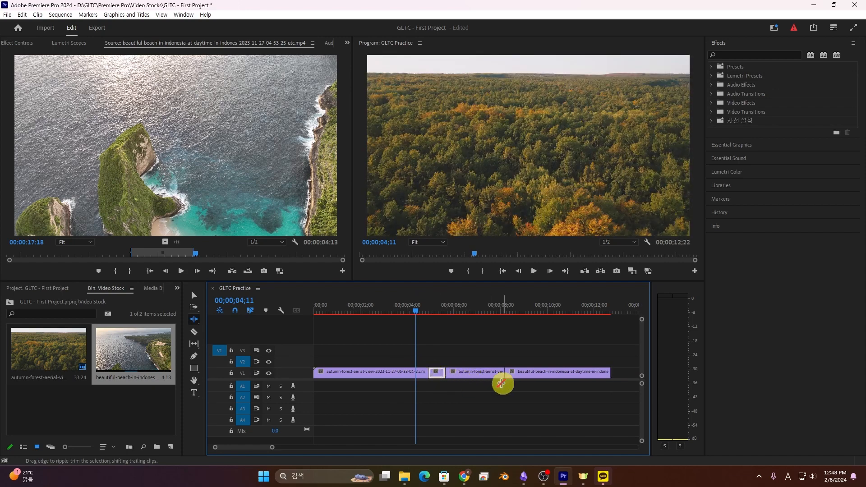
{"action": "key", "text": "ctrl+z"}
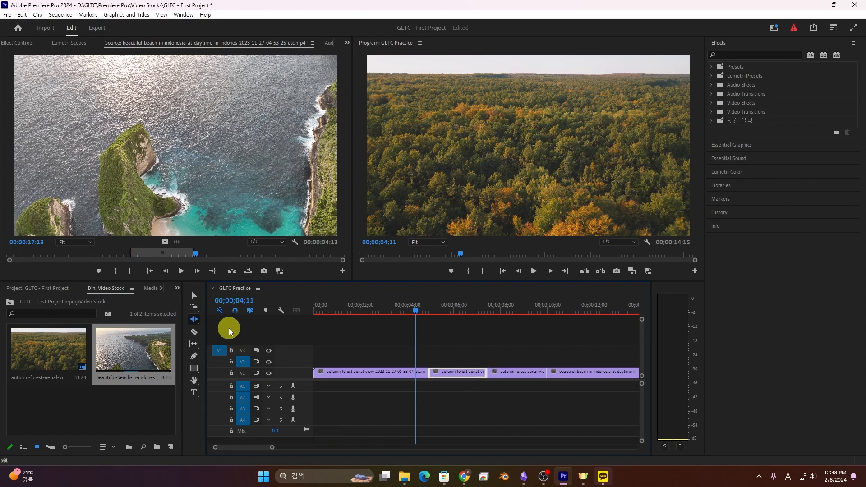
Roll the cut between the first two forest clips to about 00;00;06;15, and the cut before the third to about 00;00;08;20.
{"action": "left_click", "coordinate": [197, 321]}
{"action": "left_click", "coordinate": [231, 330]}
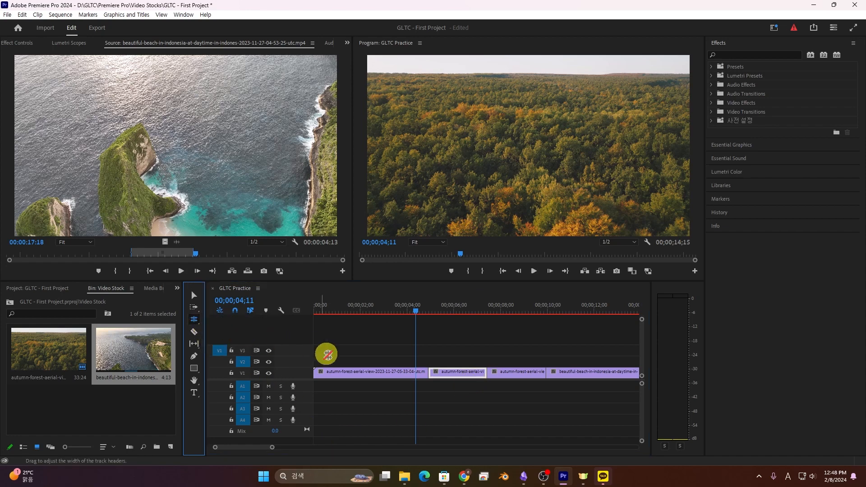
{"action": "left_click_drag", "start_coordinate": [429, 373], "coordinate": [399, 372]}
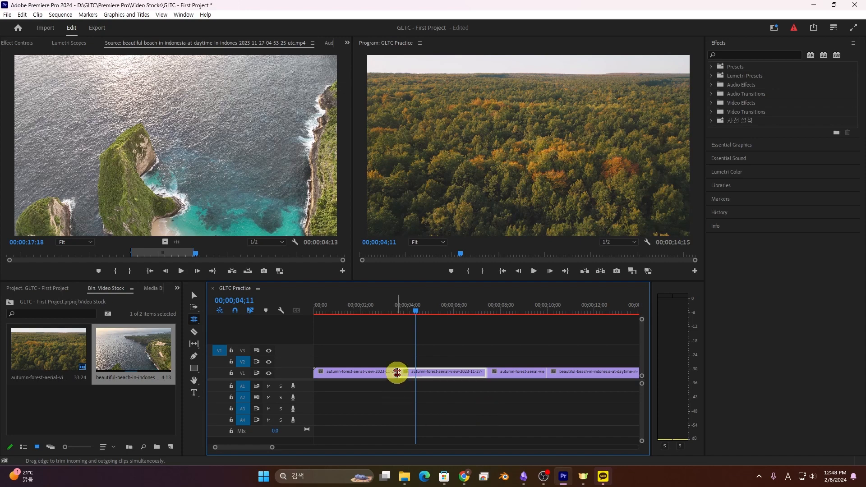
{"action": "left_click_drag", "start_coordinate": [397, 373], "coordinate": [466, 373]}
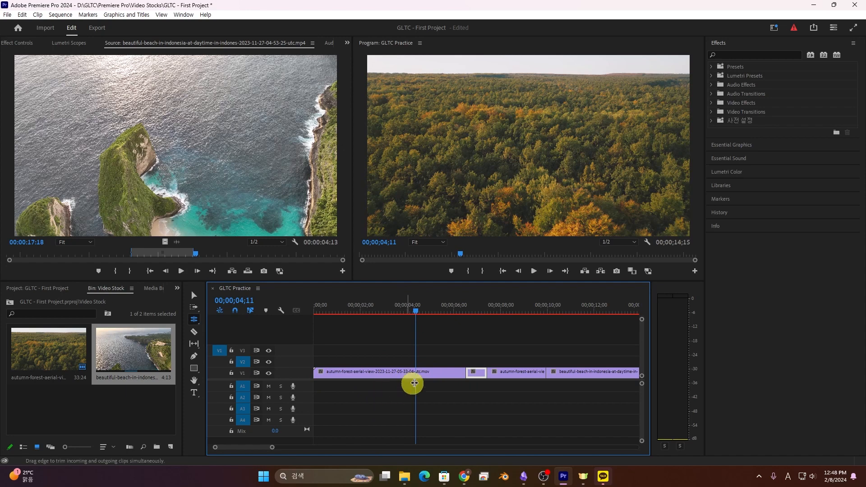
{"action": "left_click", "coordinate": [479, 371]}
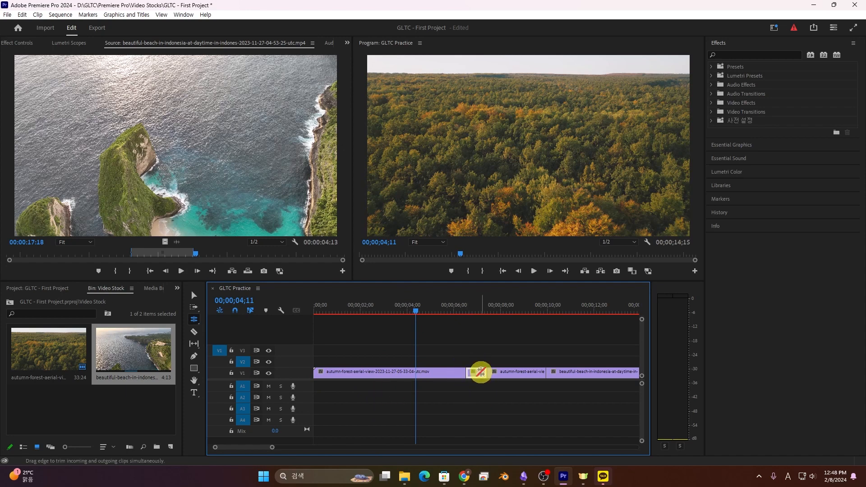
{"action": "left_click_drag", "start_coordinate": [486, 371], "coordinate": [513, 371]}
{"action": "scroll", "coordinate": [508, 370], "scroll_direction": "down", "scroll_amount": 2}
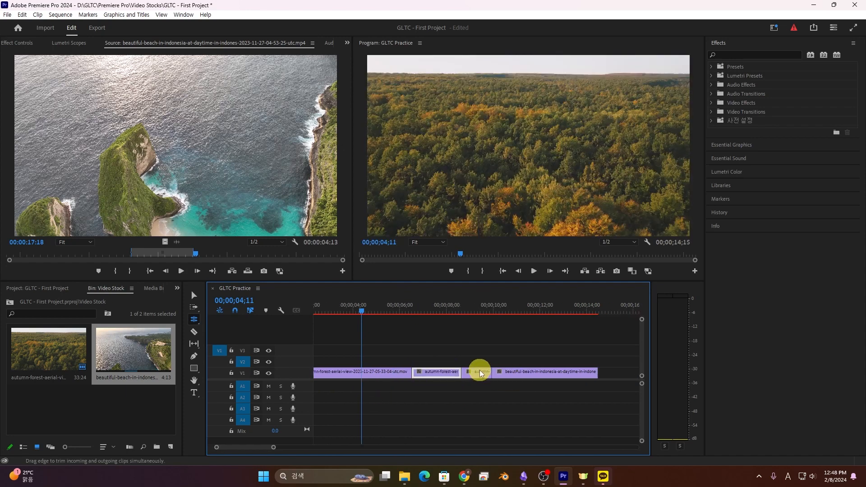
{"action": "scroll", "coordinate": [406, 399], "scroll_direction": "up", "scroll_amount": 2}
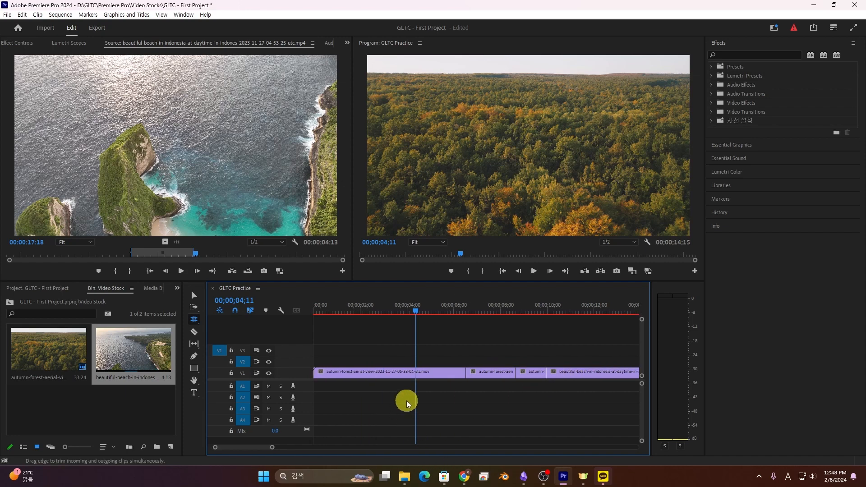
Ripple-trim the first forest clip, roll its cut with the second clip to about 00;00;04;15, and play back the cuts.
{"action": "left_click", "coordinate": [194, 319]}
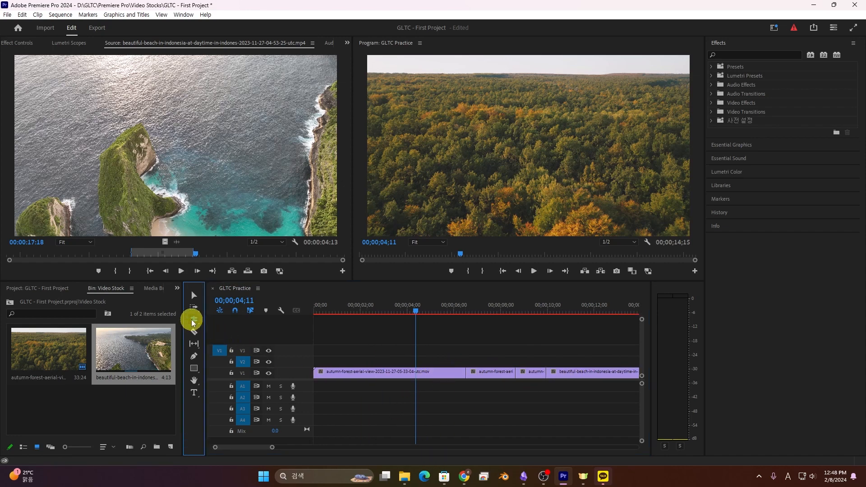
{"action": "left_click", "coordinate": [223, 318]}
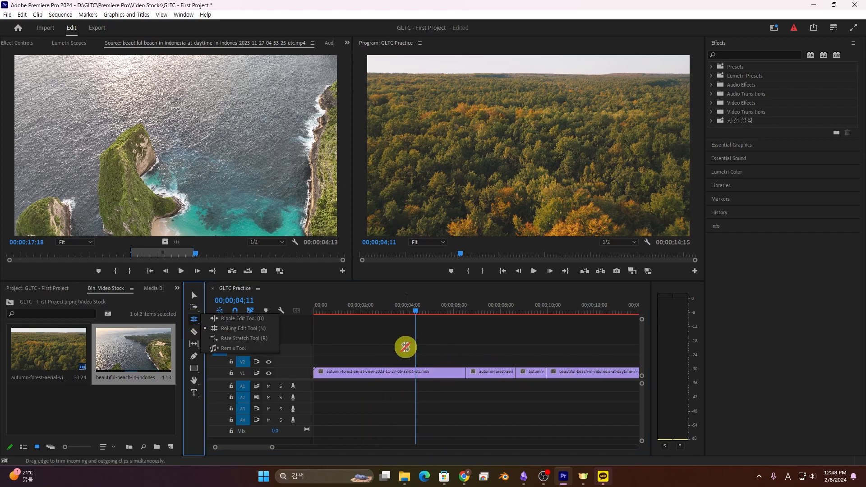
{"action": "left_click_drag", "start_coordinate": [464, 372], "coordinate": [401, 371]}
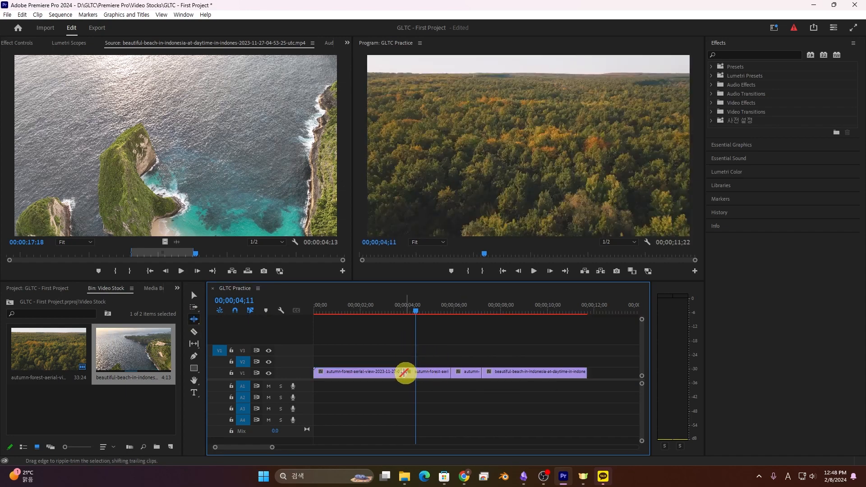
{"action": "key", "text": "n"}
{"action": "left_click_drag", "start_coordinate": [401, 372], "coordinate": [460, 372]}
{"action": "key", "text": "n"}
{"action": "key", "text": "space"}
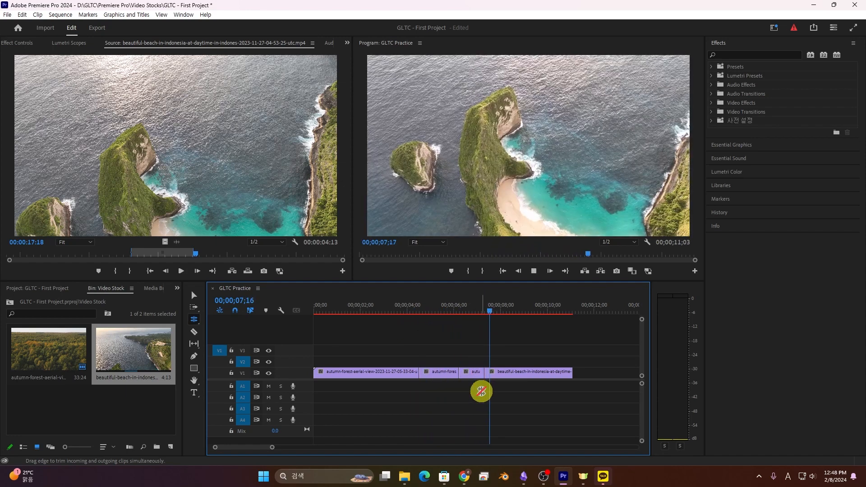
{"action": "key", "text": "space"}
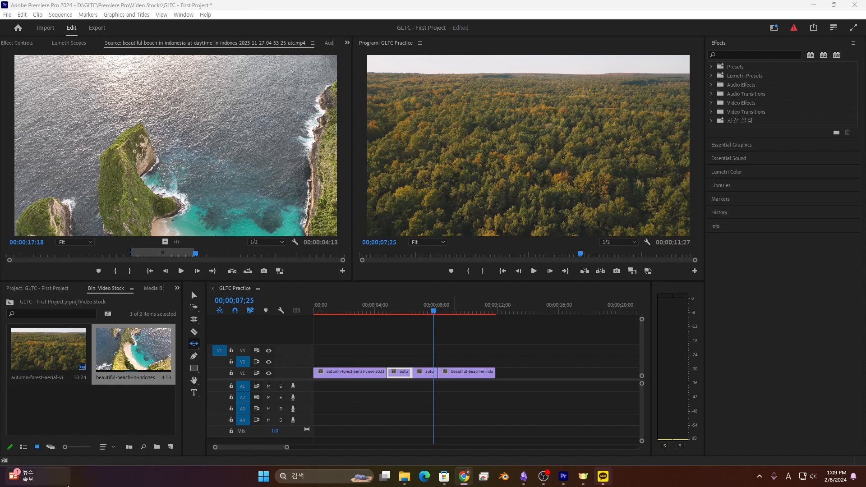
Place the playhead at 00;00;02;08 and slip the source content of the first forest clip with the Slip tool.
{"action": "left_click", "coordinate": [194, 344]}
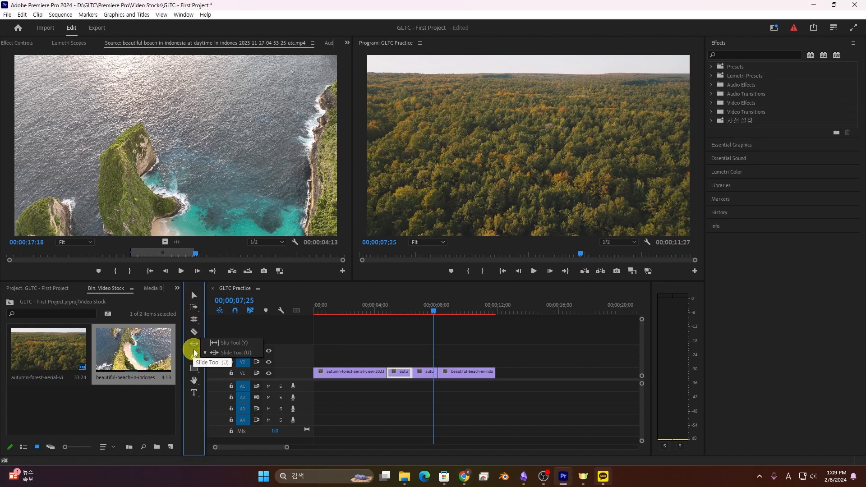
{"action": "left_click", "coordinate": [231, 351]}
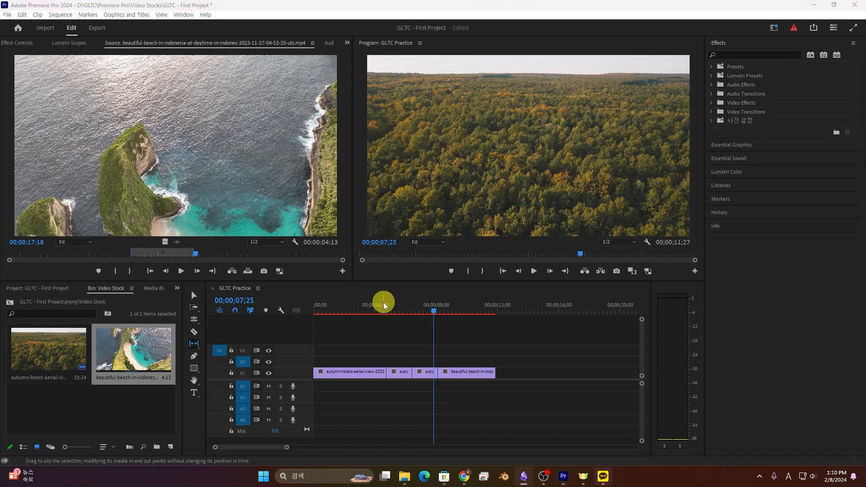
{"action": "left_click_drag", "start_coordinate": [330, 378], "coordinate": [348, 369]}
{"action": "left_click", "coordinate": [360, 311]}
{"action": "left_click_drag", "start_coordinate": [360, 309], "coordinate": [348, 364]}
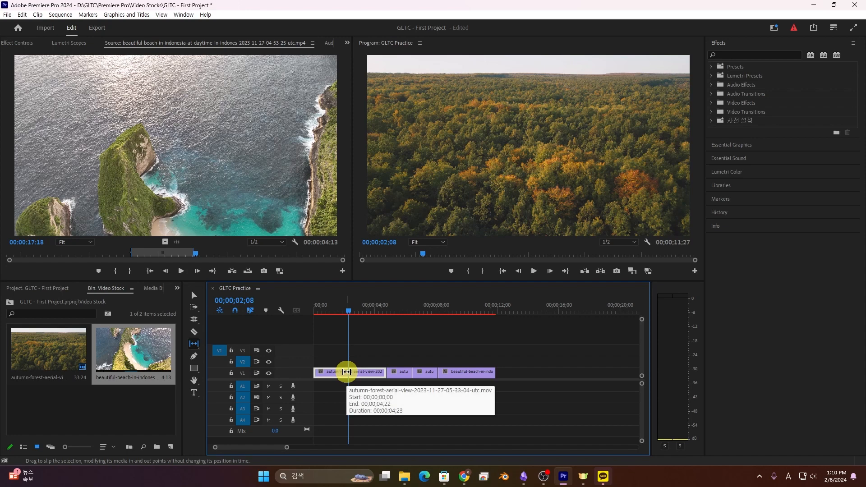
{"action": "left_click_drag", "start_coordinate": [346, 371], "coordinate": [526, 362]}
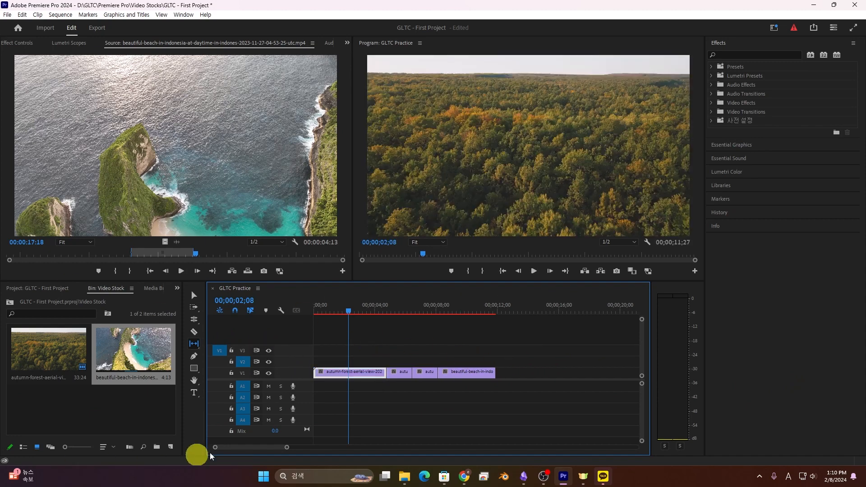
Try the Slide tool on the first forest clip, and slide the beach clip on V1 to start at about 00;00;10;00.
{"action": "key", "text": "u"}
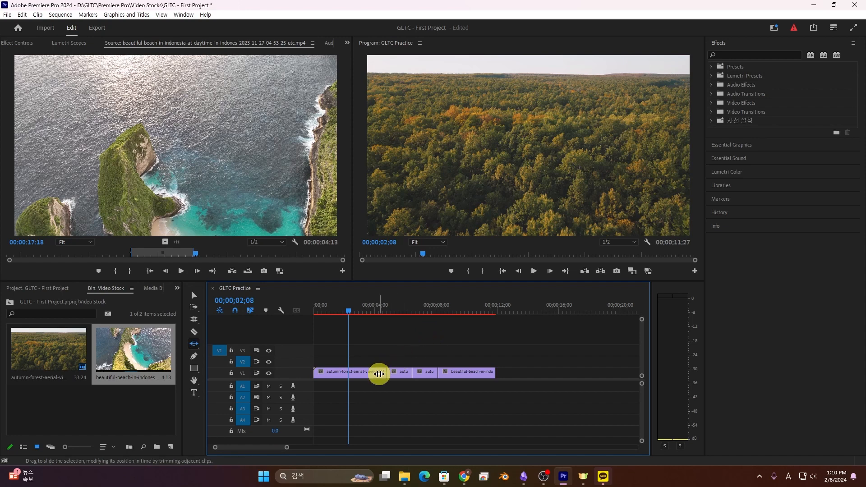
{"action": "key", "text": "u"}
{"action": "mouse_move", "coordinate": [374, 374]}
{"action": "left_mouse_down"}
{"action": "mouse_move", "coordinate": [397, 370]}
{"action": "mouse_move", "coordinate": [385, 375]}
{"action": "left_mouse_up"}
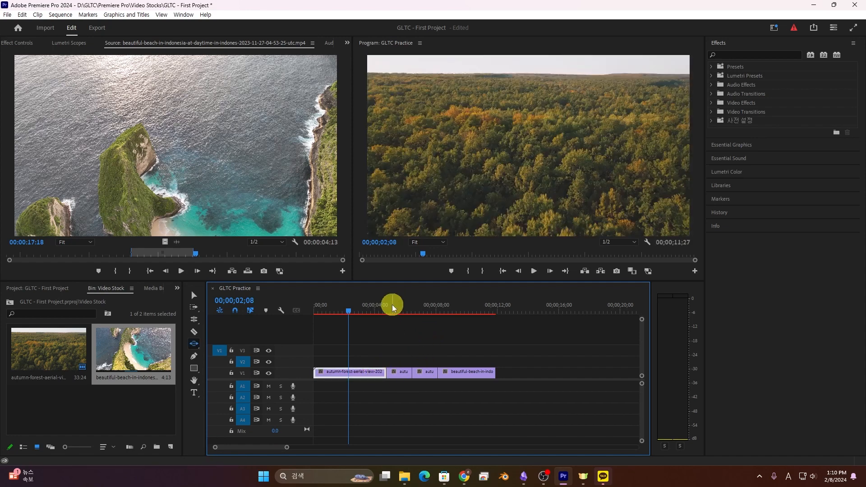
{"action": "left_click", "coordinate": [442, 306]}
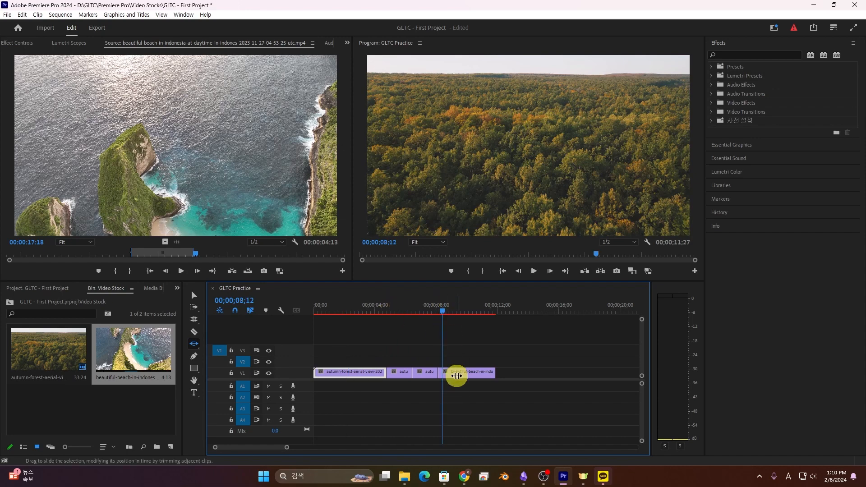
{"action": "left_click_drag", "start_coordinate": [460, 373], "coordinate": [438, 379]}
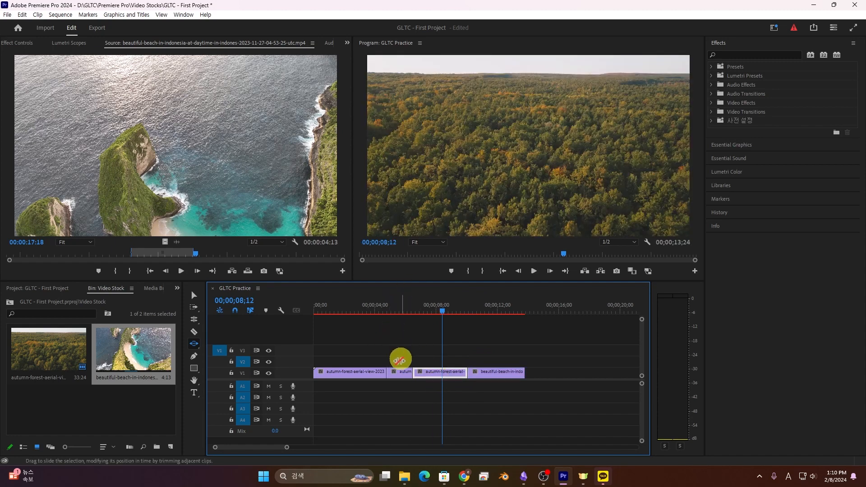
Slide the second forest clip to about 00;00;03;08 and the beach clip to about 00;00;14;10, and play the sequence.
{"action": "mouse_move", "coordinate": [341, 373]}
{"action": "left_mouse_down"}
{"action": "mouse_move", "coordinate": [358, 374]}
{"action": "mouse_move", "coordinate": [336, 373]}
{"action": "left_mouse_up"}
{"action": "left_click_drag", "start_coordinate": [400, 373], "coordinate": [517, 373]}
{"action": "left_click_drag", "start_coordinate": [571, 372], "coordinate": [572, 371]}
{"action": "left_click_drag", "start_coordinate": [442, 311], "coordinate": [327, 310]}
{"action": "key", "text": "space"}
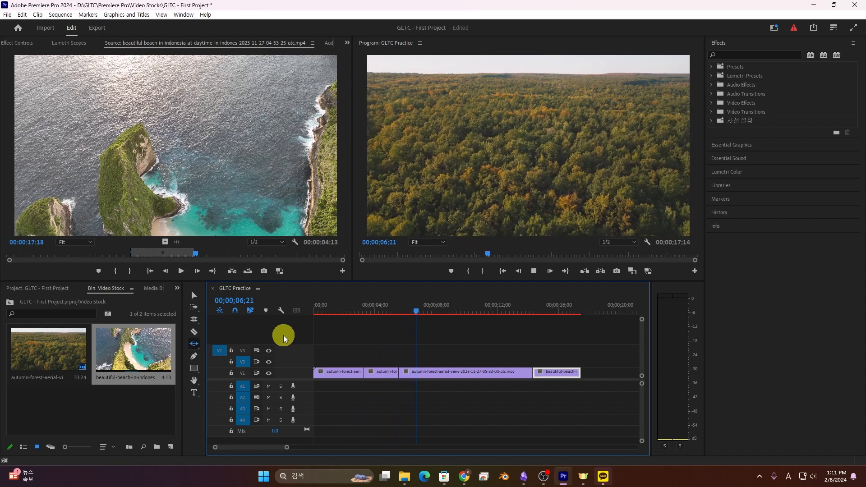
Slide the beach clip earlier to about 00;00;03;20, slide the forest clips before it closer to the start, and play the sequence.
{"action": "left_click_drag", "start_coordinate": [566, 371], "coordinate": [478, 325]}
{"action": "left_click", "coordinate": [419, 302]}
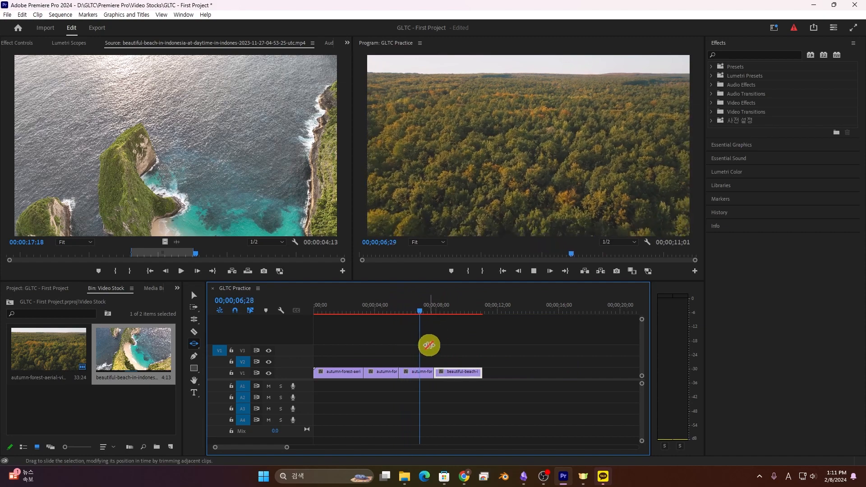
{"action": "left_click_drag", "start_coordinate": [444, 372], "coordinate": [343, 371]}
{"action": "left_click_drag", "start_coordinate": [404, 372], "coordinate": [386, 373]}
{"action": "left_click", "coordinate": [329, 307]}
{"action": "key", "text": "space"}
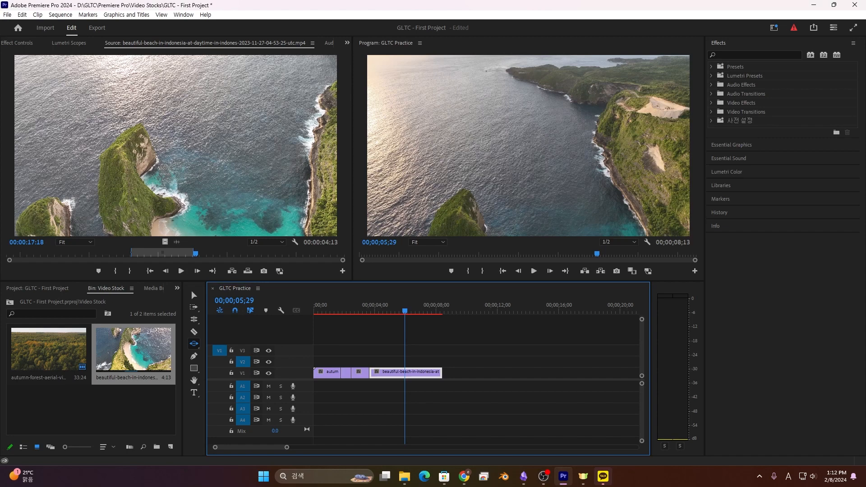
Select all clips in the GLTC Practice sequence with the Selection tool and delete them.
{"action": "left_click", "coordinate": [446, 375]}
{"action": "left_click", "coordinate": [194, 296]}
{"action": "left_click_drag", "start_coordinate": [496, 399], "coordinate": [274, 350]}
{"action": "key", "text": "Delete"}
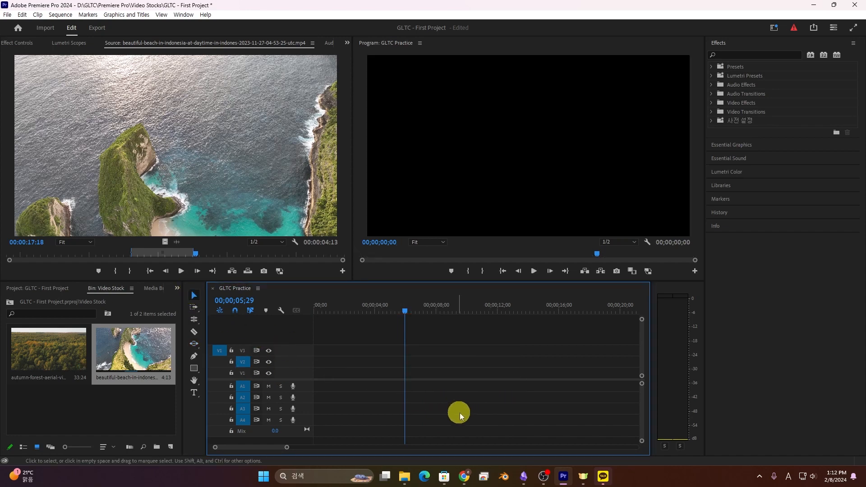
Switch to File Explorer and add the race-car-speeding-along-the-racetrack clip from the Video Stocks folder to the start of track V1.
{"action": "left_click", "coordinate": [404, 477]}
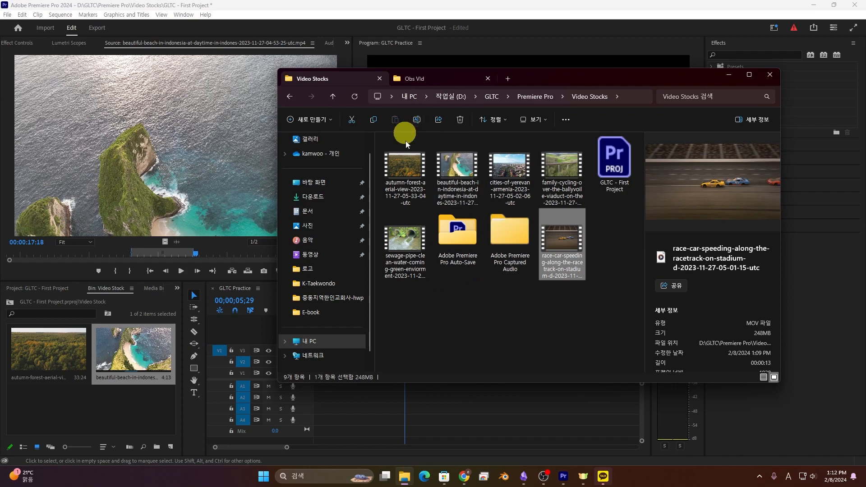
{"action": "left_click_drag", "start_coordinate": [547, 247], "coordinate": [295, 376]}
{"action": "key", "text": "alt+Tab"}
{"action": "left_click", "coordinate": [513, 255]}
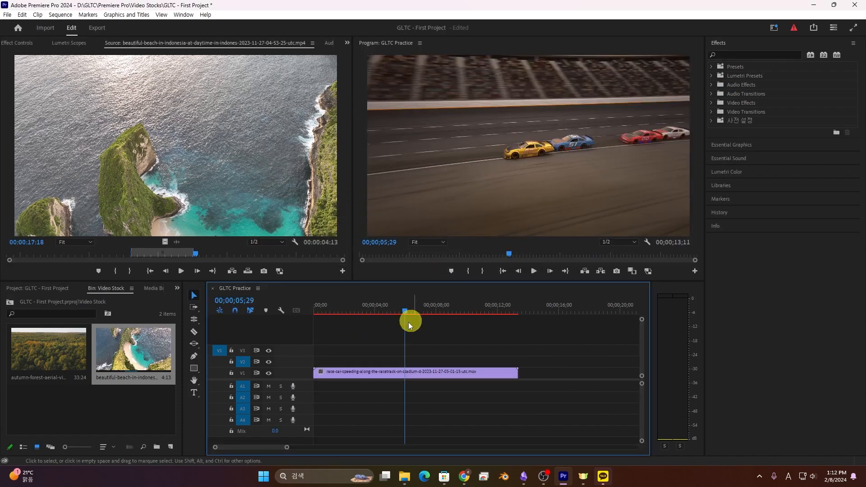
Scrub through and play the race car clip in the sequence to review its full action.
{"action": "left_click_drag", "start_coordinate": [384, 306], "coordinate": [295, 306]}
{"action": "key", "text": "space"}
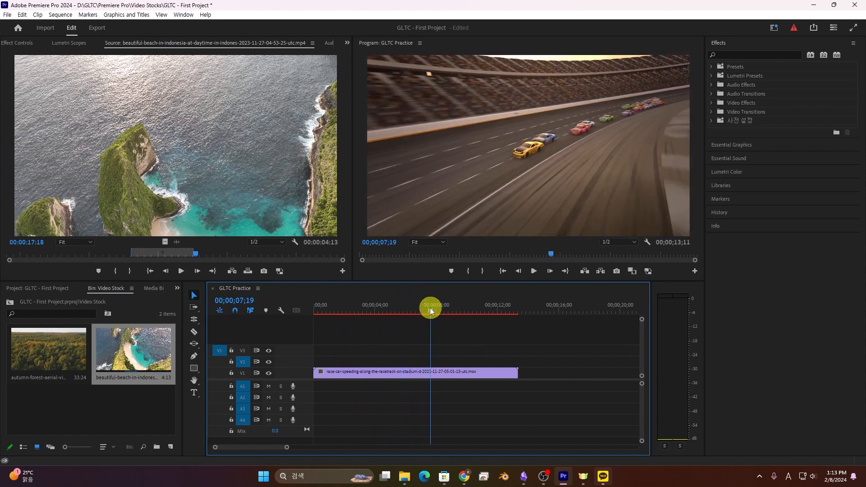
{"action": "left_click", "coordinate": [402, 305]}
{"action": "left_click_drag", "start_coordinate": [403, 305], "coordinate": [467, 280]}
{"action": "key", "text": "space"}
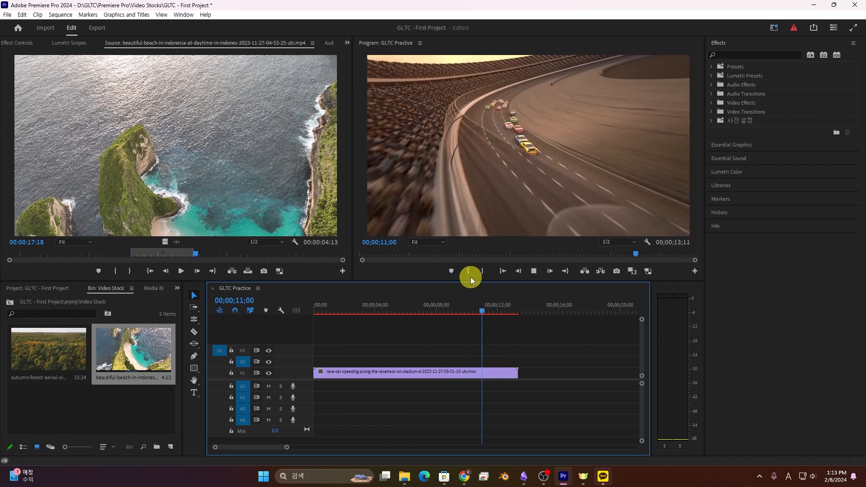
{"action": "left_click", "coordinate": [478, 305]}
{"action": "left_click_drag", "start_coordinate": [478, 305], "coordinate": [310, 315]}
{"action": "key", "text": "space"}
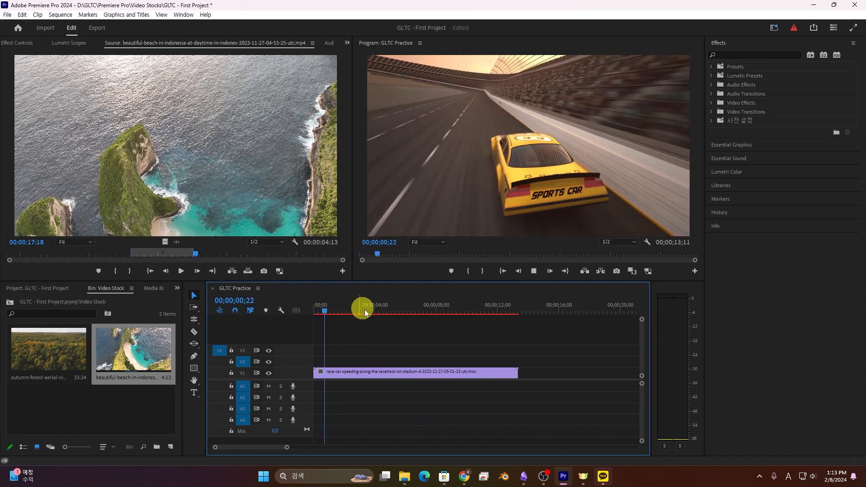
{"action": "key", "text": "space"}
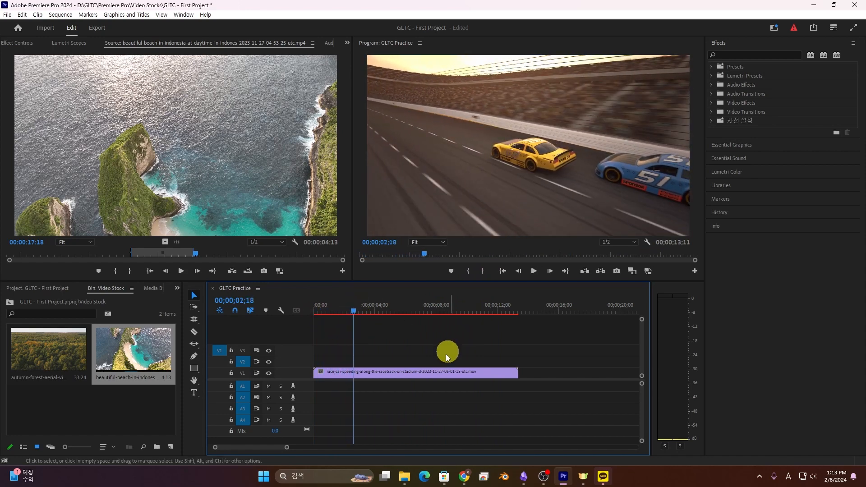
Set the race car clip's speed to 136.5 %, giving a duration of 00;00;09;24, and play it from the start.
{"action": "right_click", "coordinate": [407, 372]}
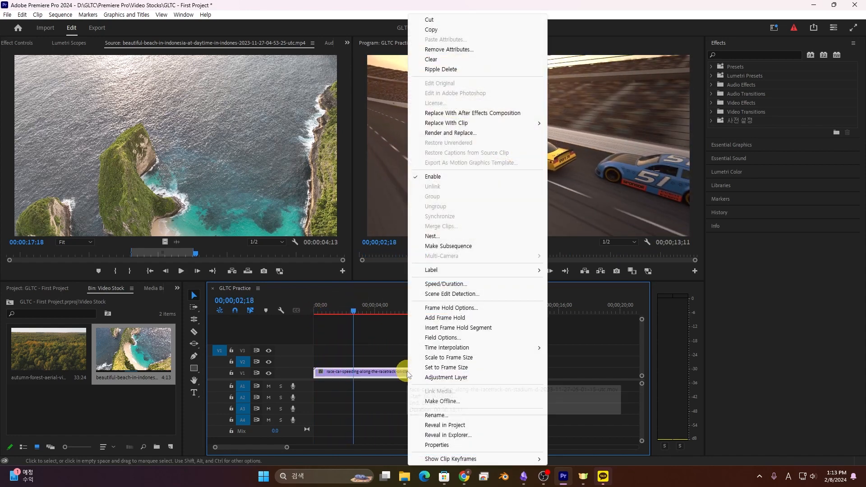
{"action": "left_click", "coordinate": [488, 285]}
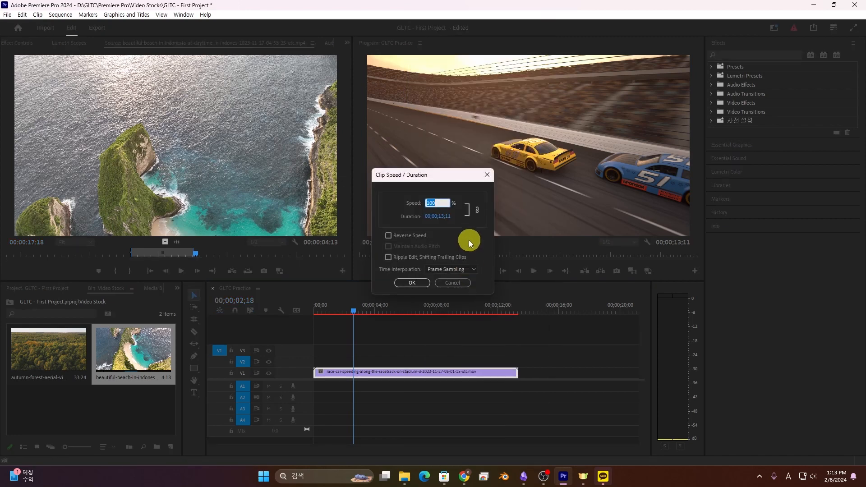
{"action": "left_click_drag", "start_coordinate": [442, 220], "coordinate": [481, 207]}
{"action": "left_click_drag", "start_coordinate": [433, 202], "coordinate": [362, 203]}
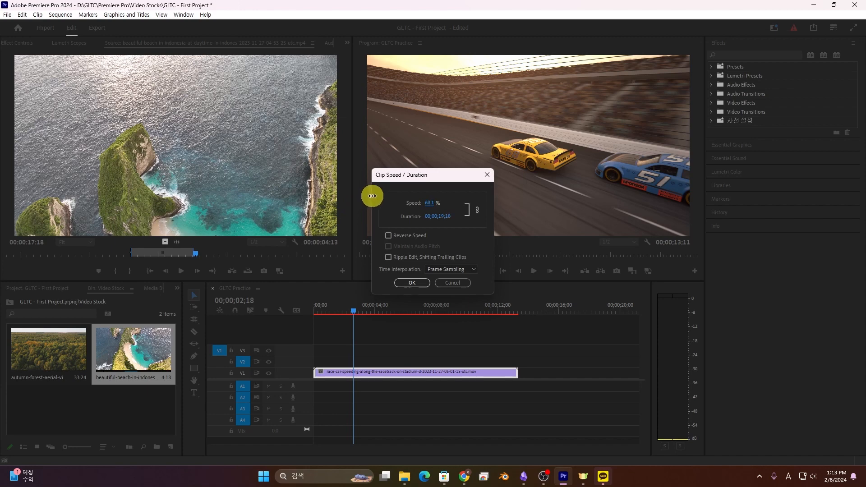
{"action": "left_click_drag", "start_coordinate": [390, 196], "coordinate": [440, 197]}
{"action": "left_click_drag", "start_coordinate": [500, 184], "coordinate": [541, 183]}
{"action": "left_click_drag", "start_coordinate": [597, 184], "coordinate": [673, 190]}
{"action": "left_click", "coordinate": [412, 283]}
{"action": "key", "text": "Home"}
{"action": "key", "text": "space"}
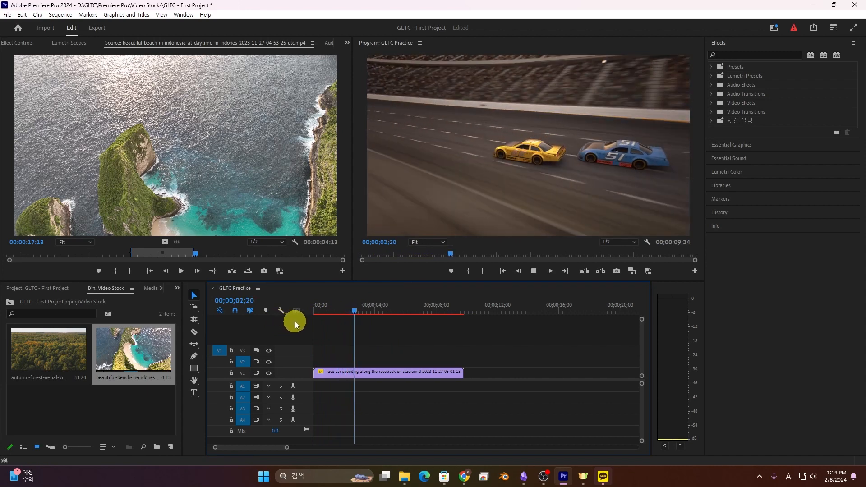
{"action": "key", "text": "space"}
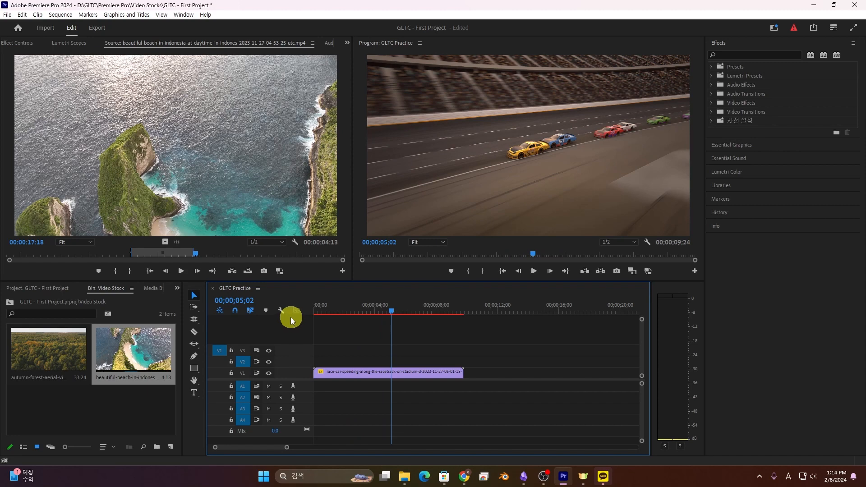
Cut the race car clip at 00;00;02;02 and 00;00;04;28 and select the middle segment.
{"action": "left_click_drag", "start_coordinate": [400, 307], "coordinate": [348, 322]}
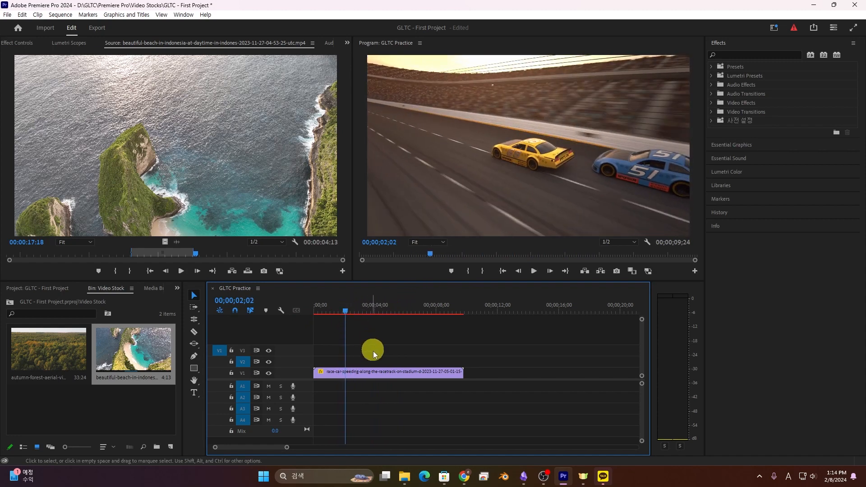
{"action": "key", "text": "ctrl+k"}
{"action": "left_click", "coordinate": [363, 370]}
{"action": "left_click_drag", "start_coordinate": [364, 308], "coordinate": [389, 316]}
{"action": "left_click", "coordinate": [401, 366]}
{"action": "key", "text": "ctrl+k"}
{"action": "left_click", "coordinate": [377, 364]}
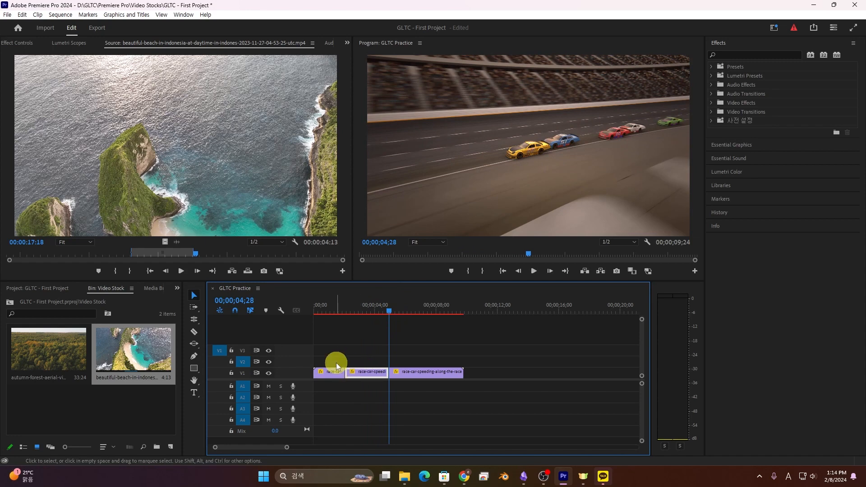
Check the middle segment's speed and duration settings, and play the sequence across its first cut.
{"action": "key", "text": "ctrl+r"}
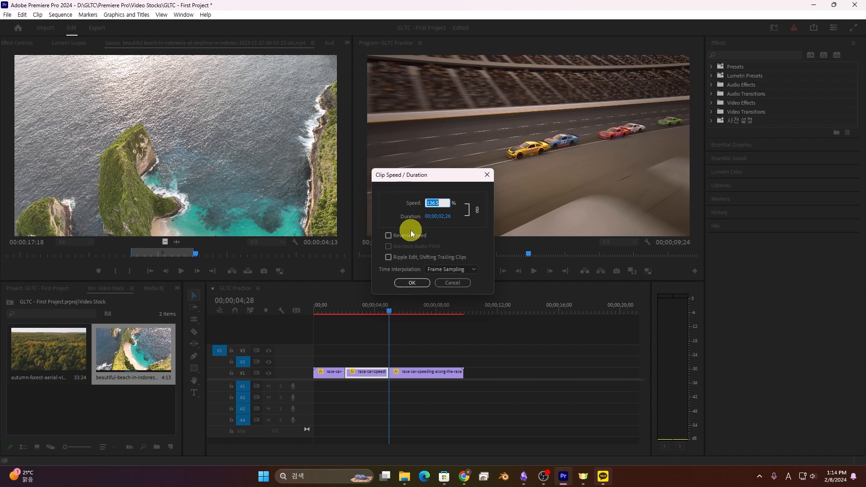
{"action": "key", "text": "Escape"}
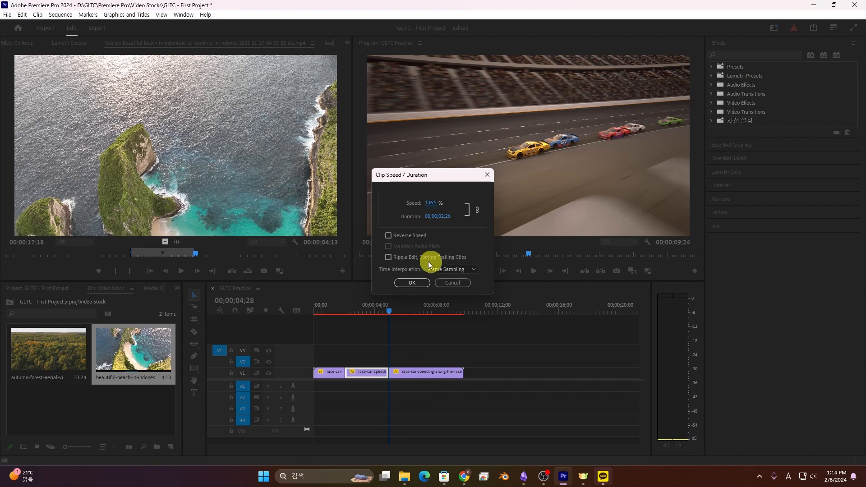
{"action": "left_click", "coordinate": [413, 283]}
{"action": "left_click_drag", "start_coordinate": [383, 307], "coordinate": [335, 325]}
{"action": "key", "text": "space"}
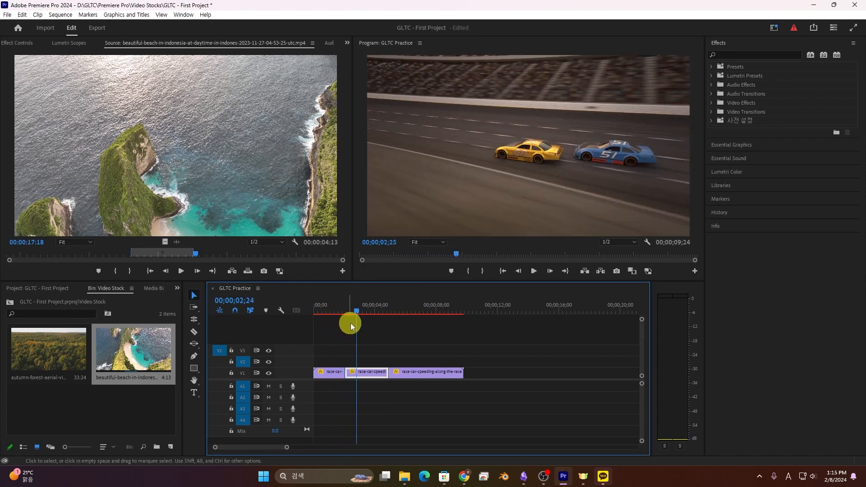
Try slowing the middle segment to about 63.45 % without rippling the trailing clips, and play the sequence.
{"action": "key", "text": "ctrl+r"}
{"action": "left_click_drag", "start_coordinate": [435, 217], "coordinate": [368, 218]}
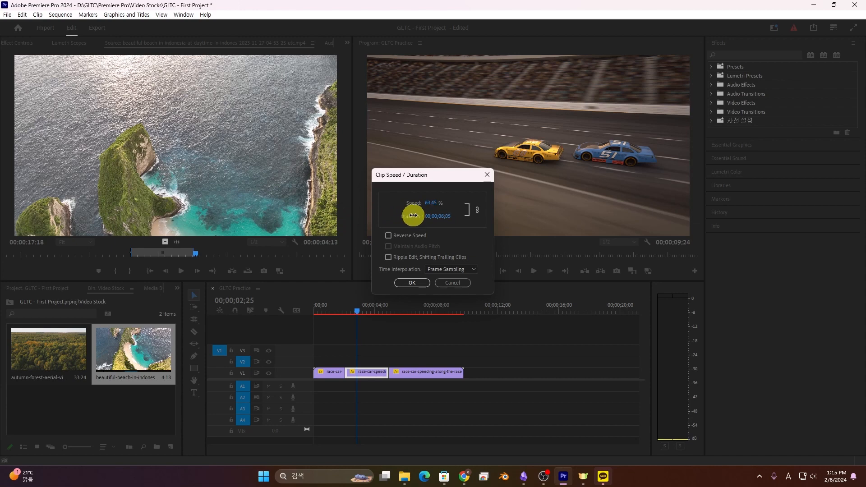
{"action": "left_click", "coordinate": [412, 283]}
{"action": "left_click", "coordinate": [337, 305]}
{"action": "key", "text": "space"}
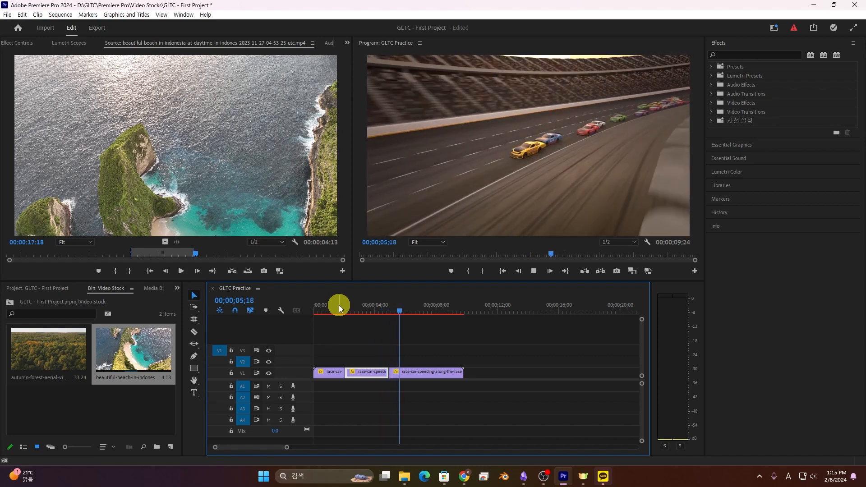
{"action": "key", "text": "space"}
{"action": "left_click_drag", "start_coordinate": [418, 312], "coordinate": [381, 310]}
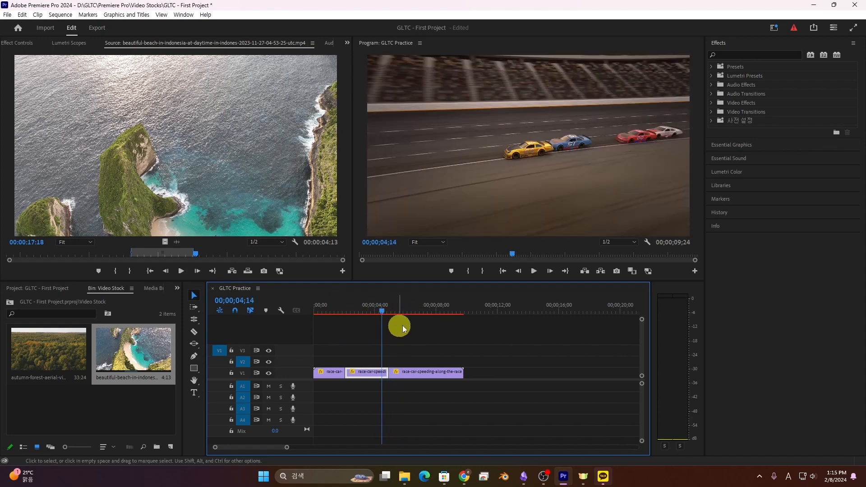
Undo the middle segment's slowdown and second cut, cut at 00;00;04;14 instead, and select the new middle segment.
{"action": "key", "text": "ctrl+z"}
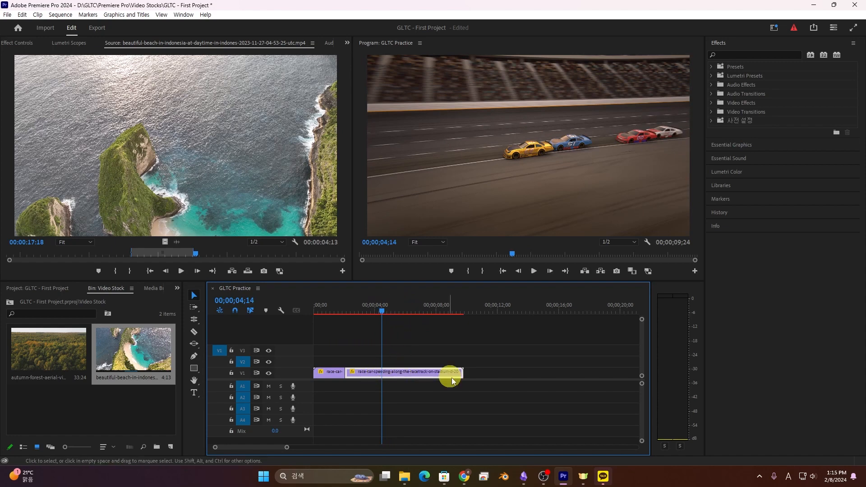
{"action": "key", "text": "ctrl+k"}
{"action": "left_click", "coordinate": [373, 376]}
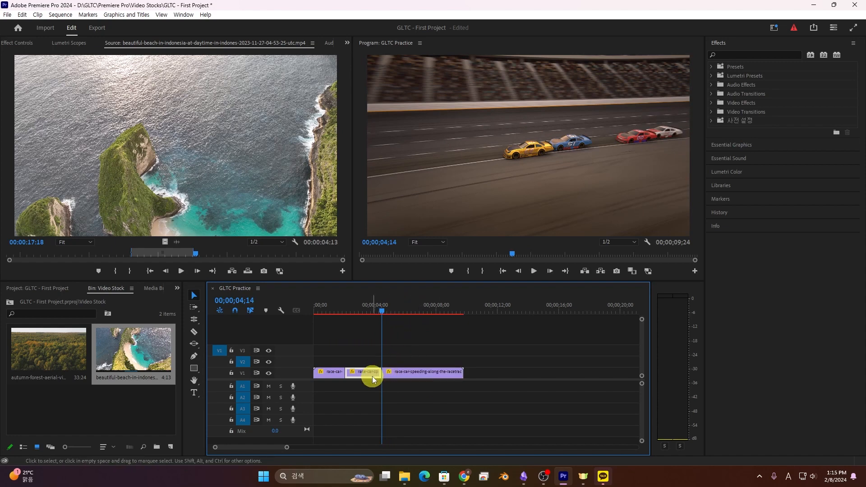
Slow the middle segment with trailing clips ripple-shifted so the sequence lasts 00;00;11;00, and play it.
{"action": "key", "text": "ctrl+t"}
{"action": "key", "text": "ctrl+z"}
{"action": "key", "text": "ctrl+r"}
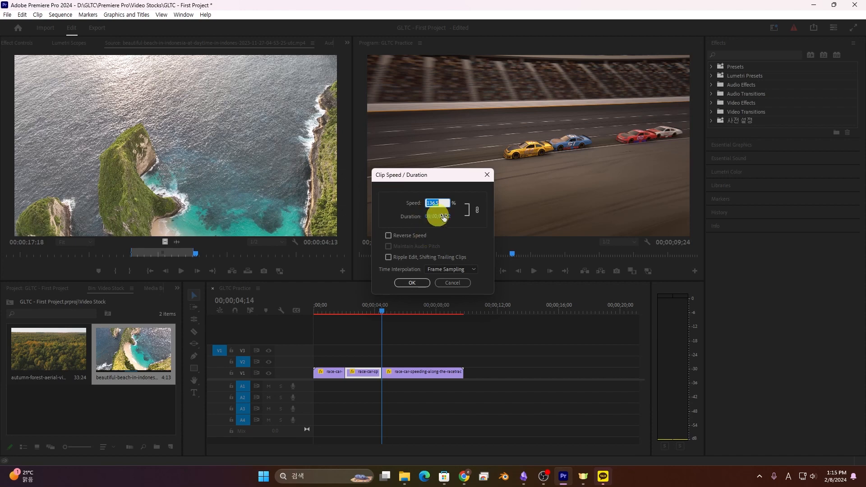
{"action": "left_click", "coordinate": [457, 257]}
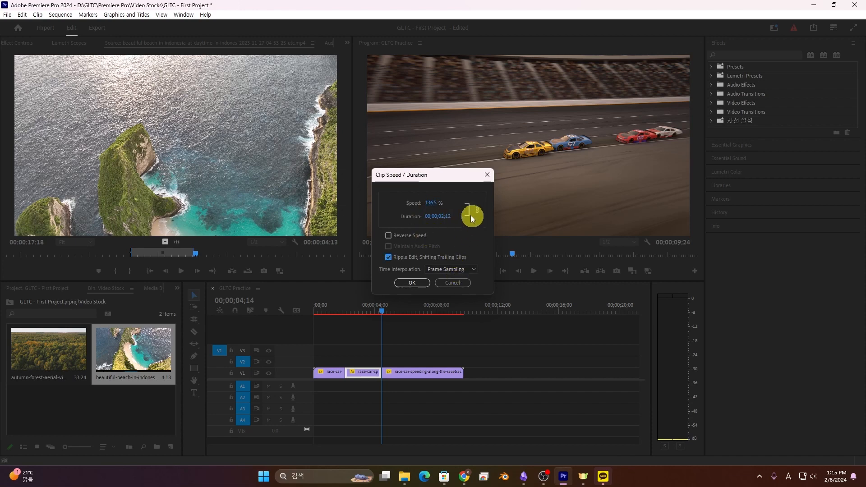
{"action": "left_click_drag", "start_coordinate": [355, 214], "coordinate": [238, 212]}
{"action": "left_click", "coordinate": [402, 283]}
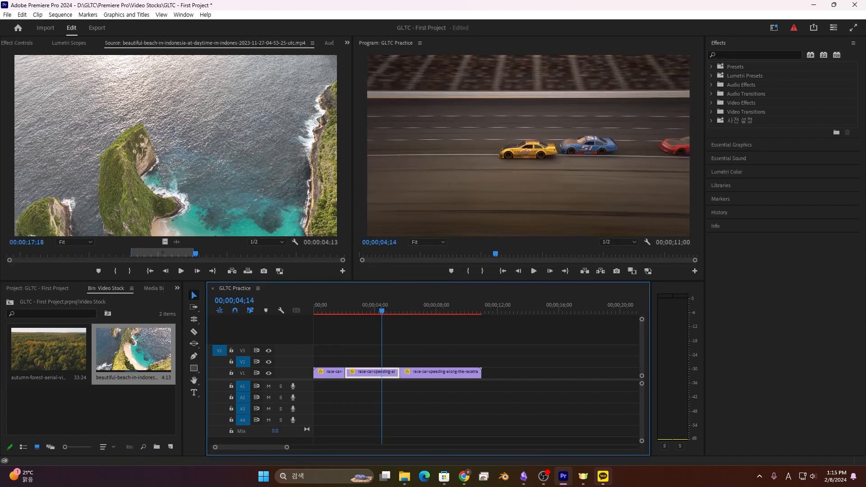
{"action": "left_click", "coordinate": [332, 311]}
{"action": "key", "text": "space"}
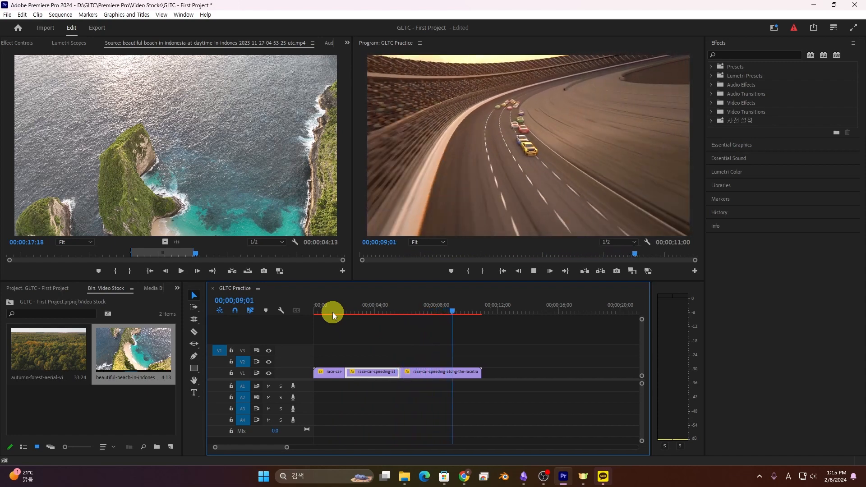
Cut the last race car segment at 00;00;09;26 and select the piece after the cut.
{"action": "key", "text": "space"}
{"action": "left_click", "coordinate": [435, 373]}
{"action": "key", "text": "ctrl+k"}
{"action": "key", "text": "ctrl+t"}
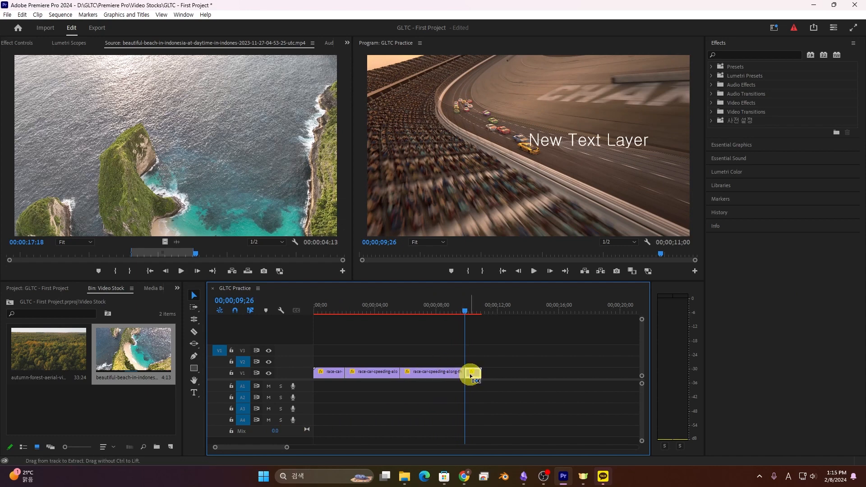
{"action": "key", "text": "ctrl+z"}
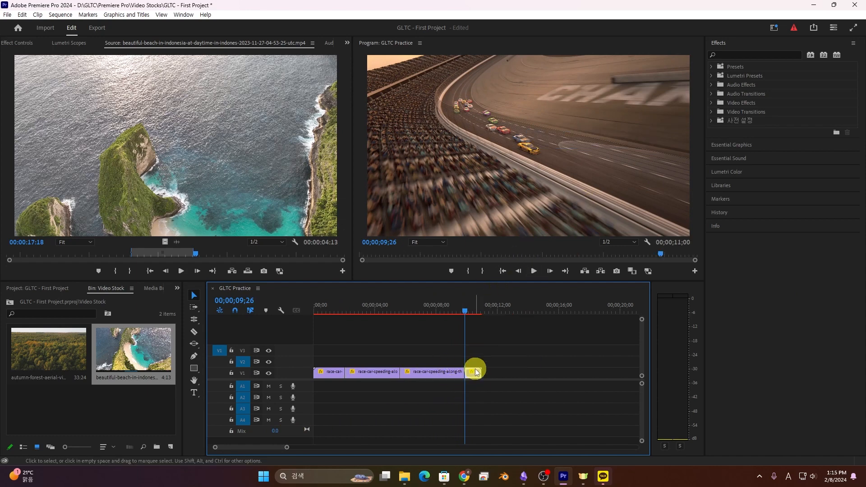
Slow the final race car segment to 31.57 % and play it.
{"action": "key", "text": "ctrl+r"}
{"action": "left_click_drag", "start_coordinate": [431, 204], "coordinate": [382, 226]}
{"action": "left_click", "coordinate": [412, 283]}
{"action": "left_click_drag", "start_coordinate": [459, 310], "coordinate": [462, 308]}
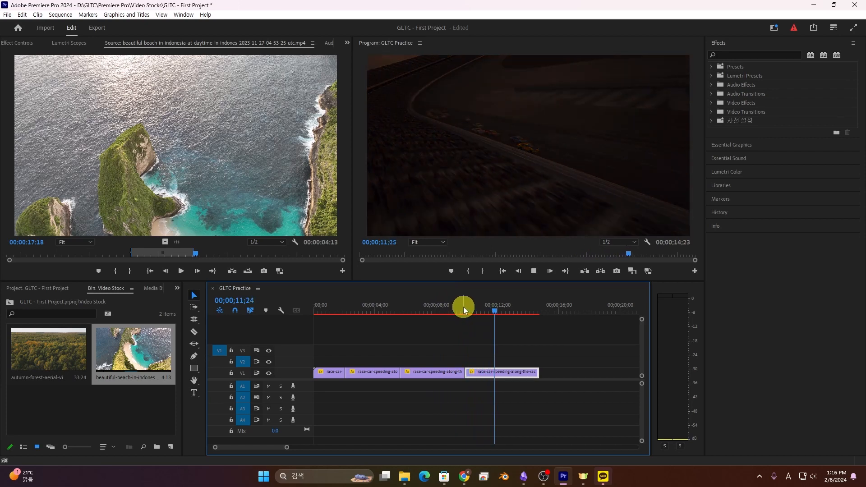
Speed up the third race car segment to 191.1 % with a ripple edit, for a duration of 00;00;03;00, and play the sequence.
{"action": "left_click", "coordinate": [412, 307]}
{"action": "left_click", "coordinate": [426, 375]}
{"action": "key", "text": "ctrl+t"}
{"action": "key", "text": "ctrl+z"}
{"action": "key", "text": "r"}
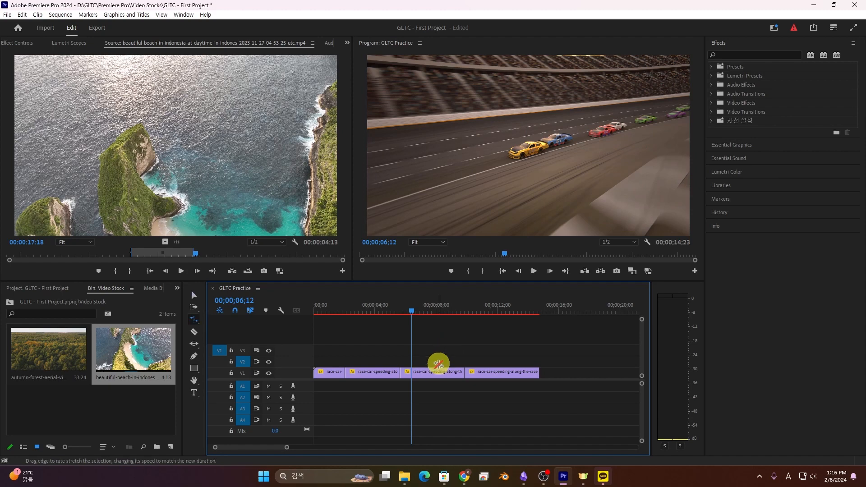
{"action": "key", "text": "ctrl+r"}
{"action": "left_click_drag", "start_coordinate": [455, 212], "coordinate": [418, 223]}
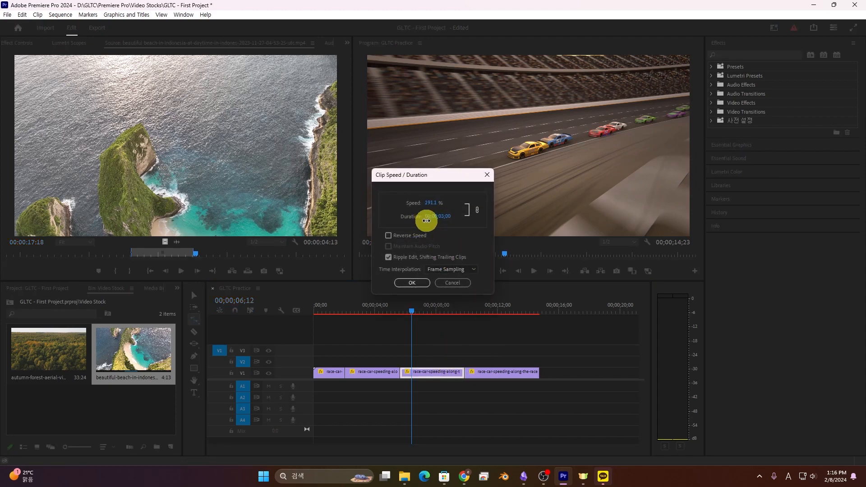
{"action": "left_click", "coordinate": [420, 281]}
{"action": "left_click_drag", "start_coordinate": [380, 308], "coordinate": [320, 309]}
{"action": "key", "text": "space"}
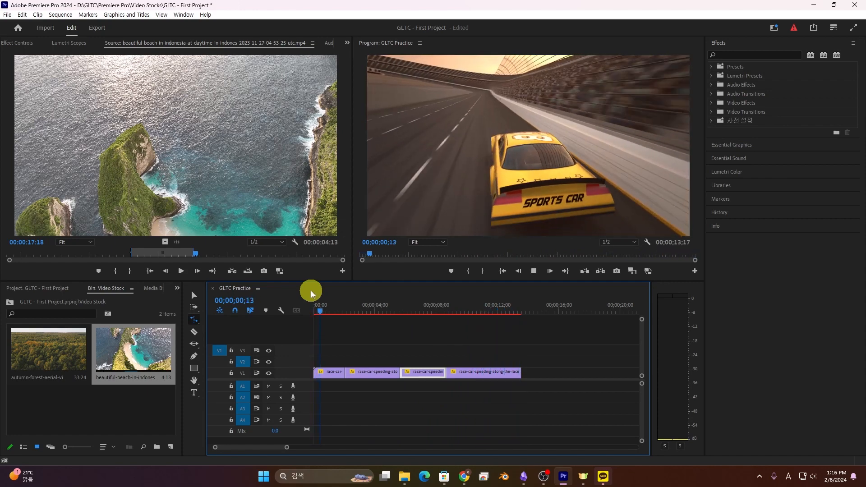
{"action": "key", "text": "space"}
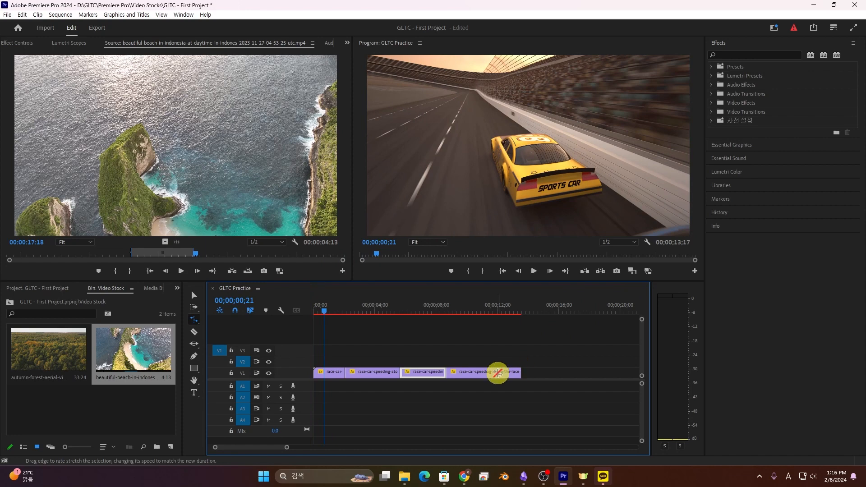
Select all four race car segments and duplicate them on track V1 just after the originals.
{"action": "key", "text": "v"}
{"action": "left_click_drag", "start_coordinate": [560, 417], "coordinate": [313, 356]}
{"action": "left_click", "coordinate": [336, 375]}
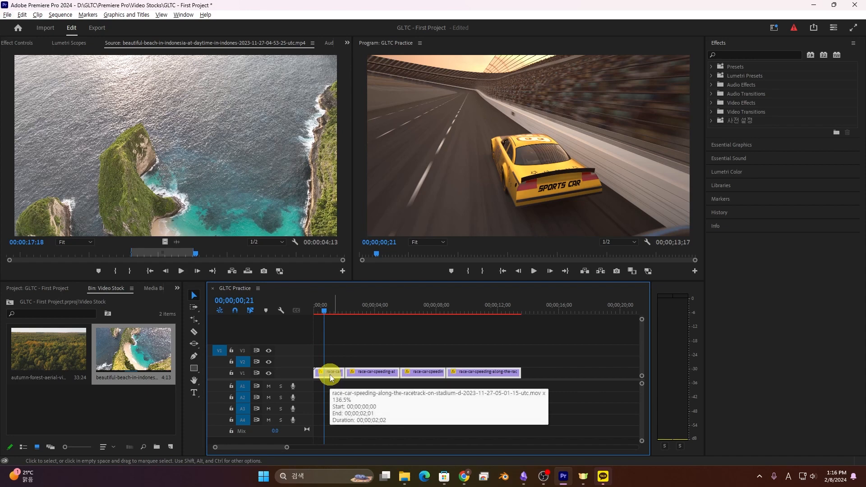
{"action": "left_click_drag", "start_coordinate": [330, 376], "coordinate": [541, 373]}
Close the small gap at 00;00;13;16 between the original segments and their copies, and play across the join.
{"action": "left_click", "coordinate": [522, 313]}
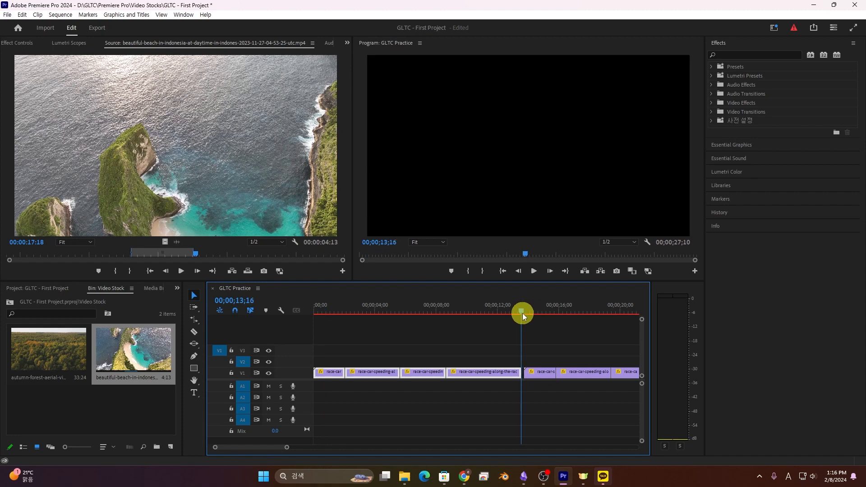
{"action": "left_click", "coordinate": [523, 372]}
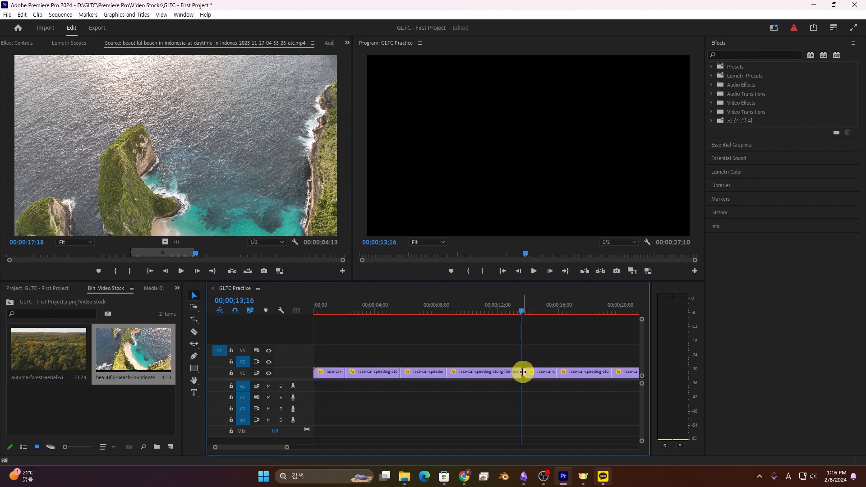
{"action": "key", "text": "="}
{"action": "key", "text": "="}
{"action": "left_click", "coordinate": [463, 376]}
{"action": "key", "text": "Delete"}
{"action": "left_click", "coordinate": [469, 374]}
{"action": "key", "text": "space"}
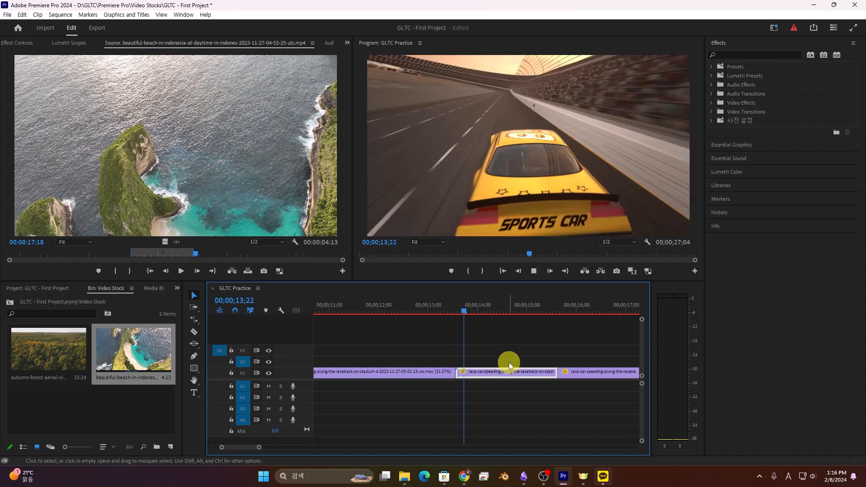
Reverse the speed of the four duplicated race car segments, keeping the ripple edit on, and play them back.
{"action": "key", "text": "minus"}
{"action": "key", "text": "minus"}
{"action": "key", "text": "minus"}
{"action": "left_click_drag", "start_coordinate": [478, 393], "coordinate": [412, 373]}
{"action": "left_click", "coordinate": [409, 396]}
{"action": "left_click", "coordinate": [477, 372]}
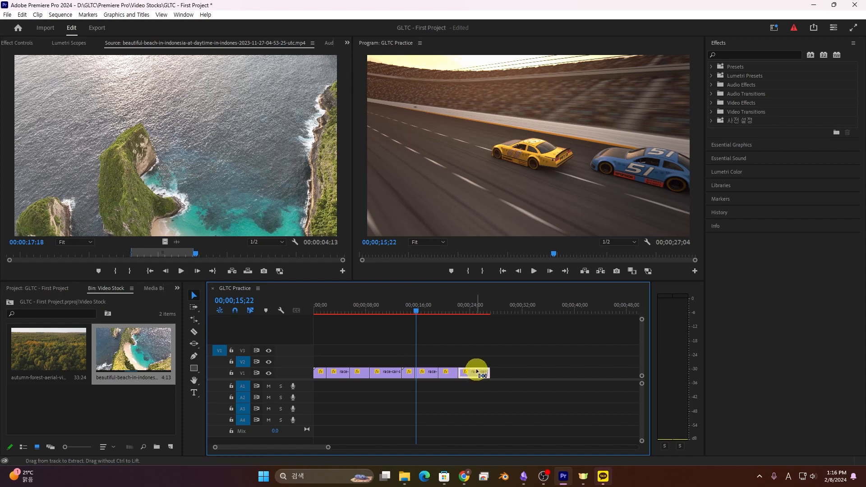
{"action": "left_click_drag", "start_coordinate": [469, 389], "coordinate": [409, 367]}
{"action": "key", "text": "ctrl+r"}
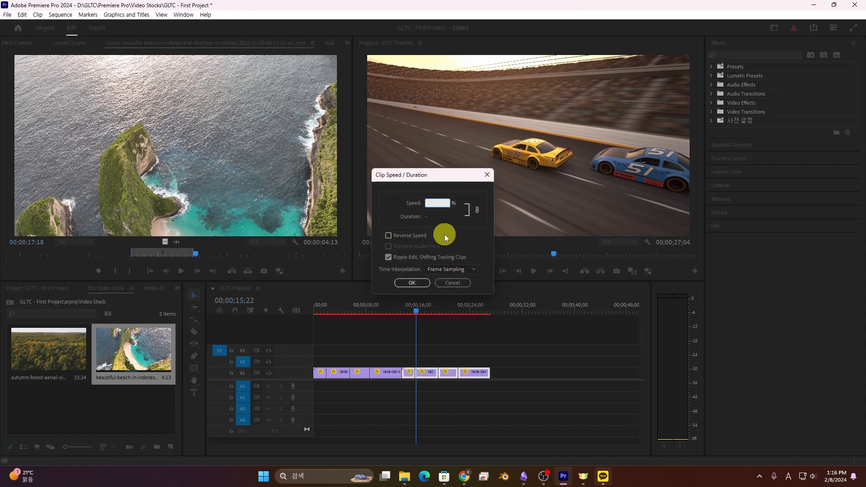
{"action": "left_click", "coordinate": [401, 235]}
{"action": "left_click", "coordinate": [419, 282]}
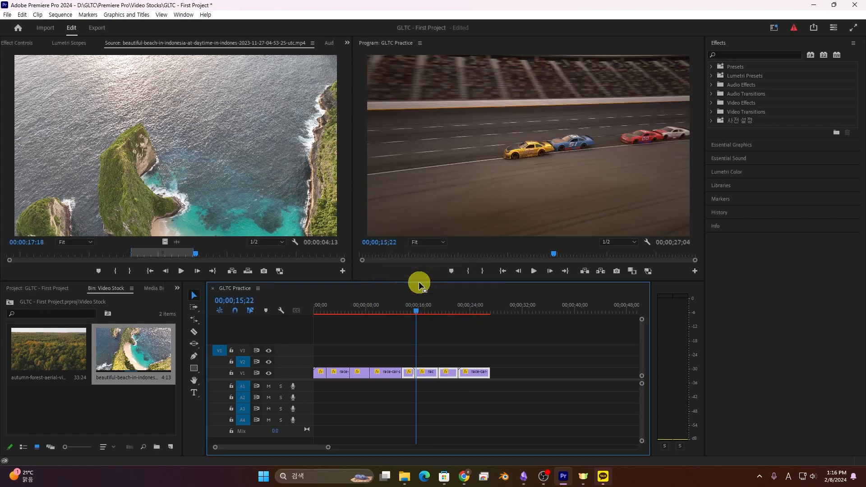
{"action": "left_click", "coordinate": [405, 304]}
{"action": "key", "text": "space"}
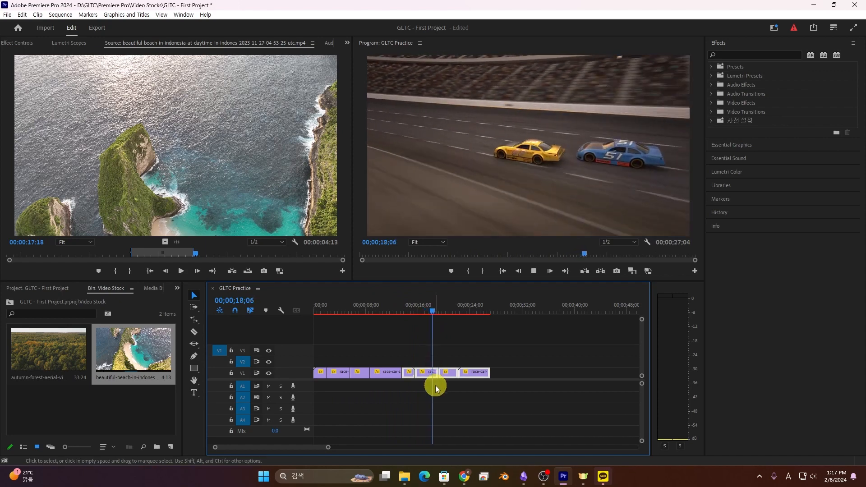
Rearrange the four reversed copies on track V1 into the opposite order without gaps, and play the sequence to its end.
{"action": "left_click", "coordinate": [451, 374]}
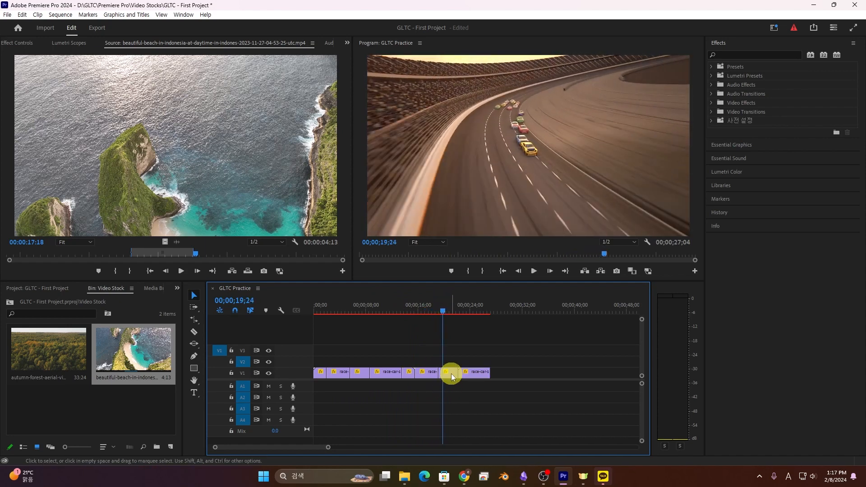
{"action": "left_click_drag", "start_coordinate": [451, 373], "coordinate": [519, 374]}
{"action": "left_click", "coordinate": [437, 372]}
{"action": "key", "text": "Delete"}
{"action": "left_click", "coordinate": [394, 305]}
{"action": "key", "text": "space"}
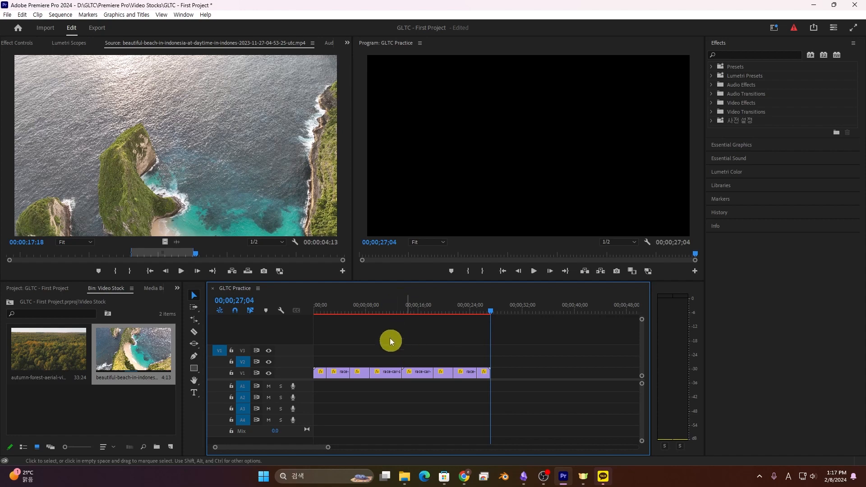
{"action": "key", "text": "Home"}
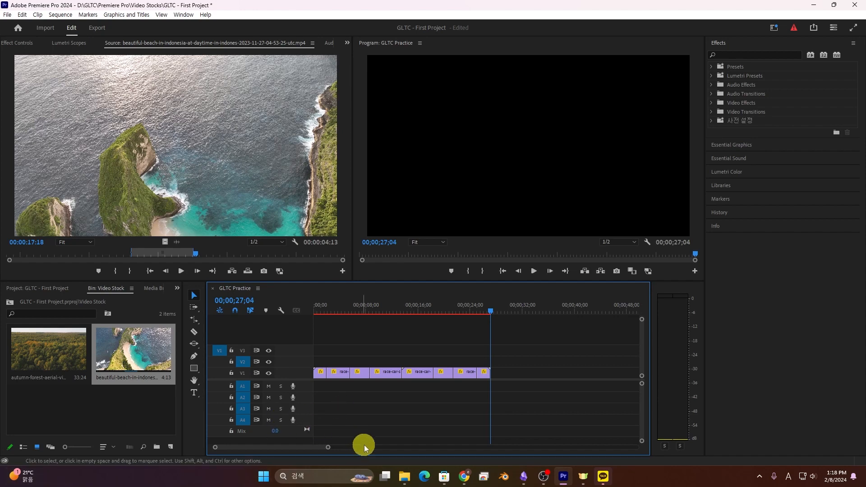
{"action": "left_click", "coordinate": [413, 477]}
{"action": "left_click", "coordinate": [417, 79]}
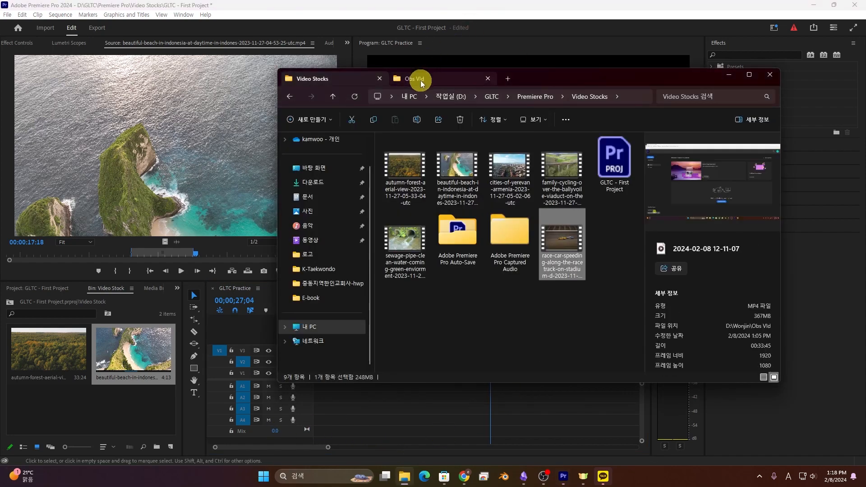
{"action": "left_click_drag", "start_coordinate": [404, 236], "coordinate": [376, 352]}
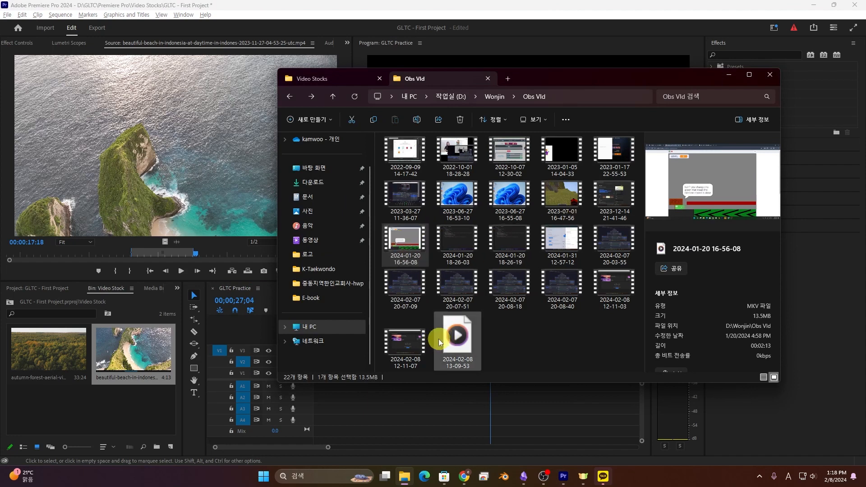
{"action": "left_click_drag", "start_coordinate": [406, 343], "coordinate": [410, 425]}
{"action": "left_click_drag", "start_coordinate": [248, 378], "coordinate": [97, 405]}
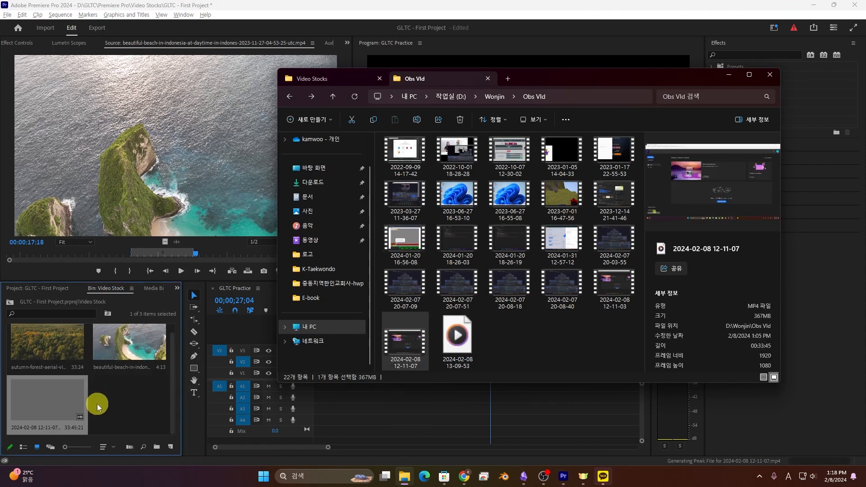
{"action": "key", "text": "Delete"}
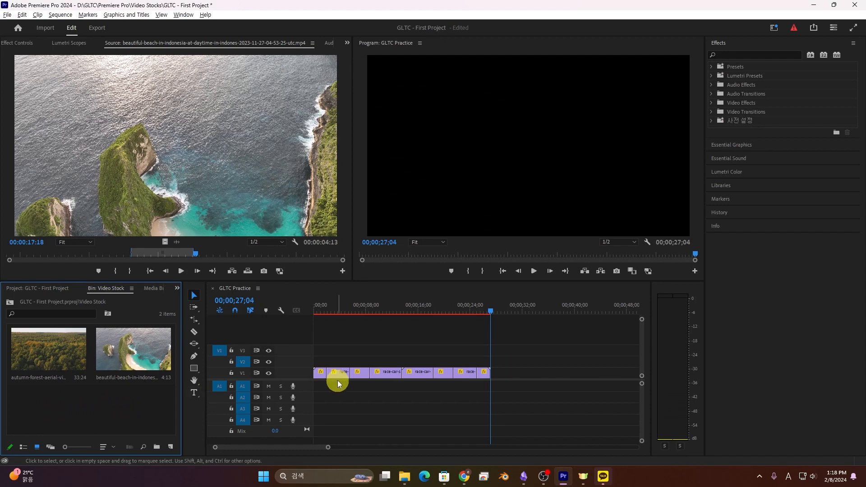
{"action": "key", "text": "alt+Tab"}
{"action": "left_click_drag", "start_coordinate": [410, 355], "coordinate": [145, 415]}
{"action": "left_click_drag", "start_coordinate": [68, 406], "coordinate": [499, 380]}
{"action": "mouse_move", "coordinate": [515, 310]}
{"action": "left_mouse_down"}
{"action": "mouse_move", "coordinate": [525, 308]}
{"action": "mouse_move", "coordinate": [511, 311]}
{"action": "left_mouse_up"}
{"action": "key", "text": "space"}
{"action": "scroll", "coordinate": [482, 381], "scroll_direction": "down", "scroll_amount": 7}
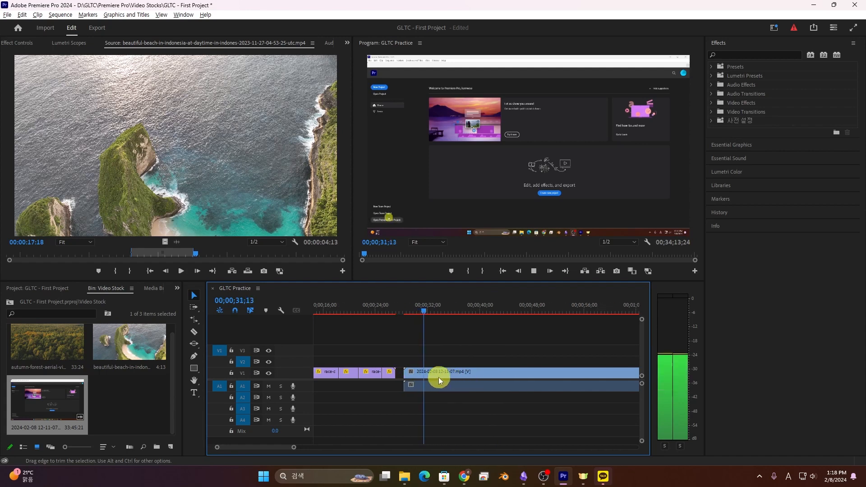
{"action": "scroll", "coordinate": [424, 376], "scroll_direction": "up", "scroll_amount": 2}
{"action": "key", "text": "XF86AudioLowerVolume"}
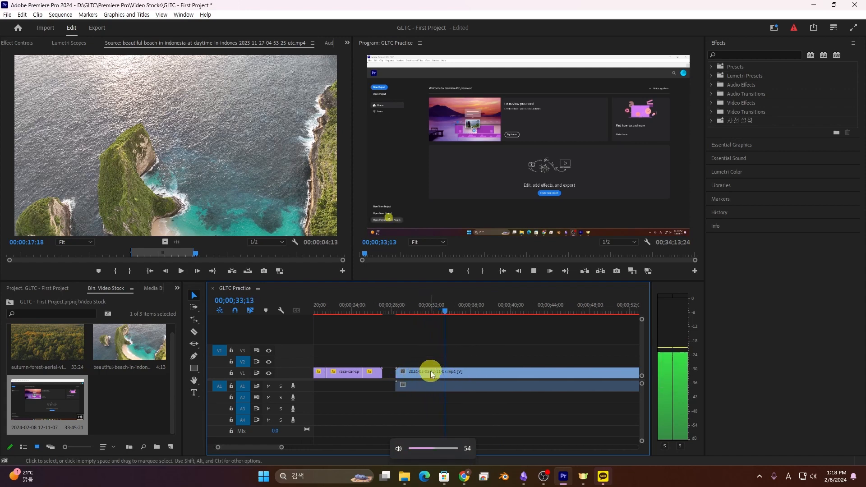
{"action": "scroll", "coordinate": [434, 365], "scroll_direction": "down", "scroll_amount": 1}
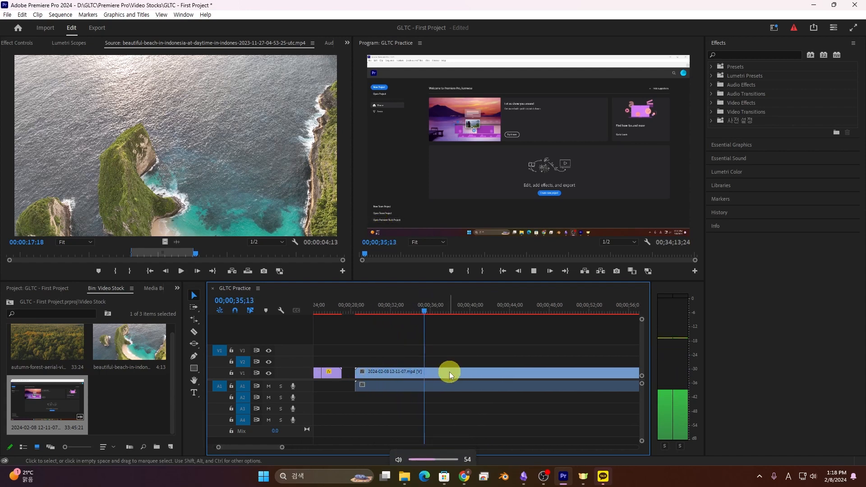
{"action": "left_click", "coordinate": [450, 372]}
{"action": "key", "text": "space"}
Select the recording's linked video and audio on the timeline and unlink them.
{"action": "left_click", "coordinate": [456, 348]}
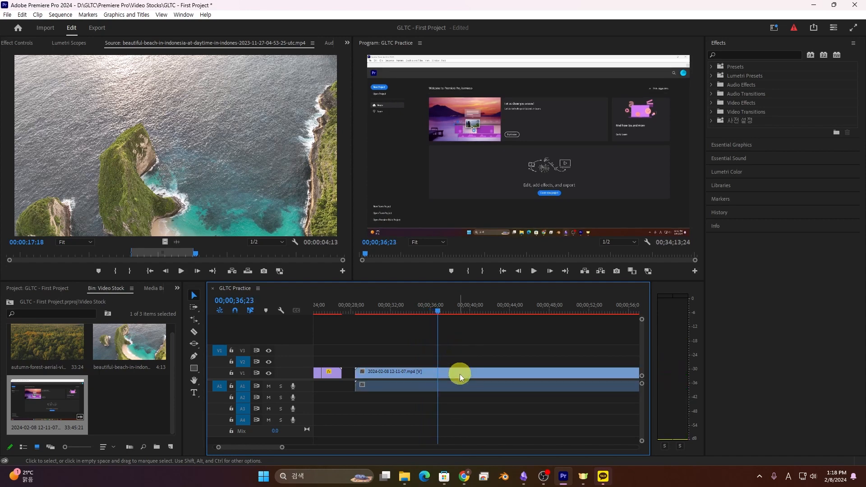
{"action": "left_click", "coordinate": [458, 390]}
{"action": "left_click", "coordinate": [464, 395]}
{"action": "left_click", "coordinate": [462, 379]}
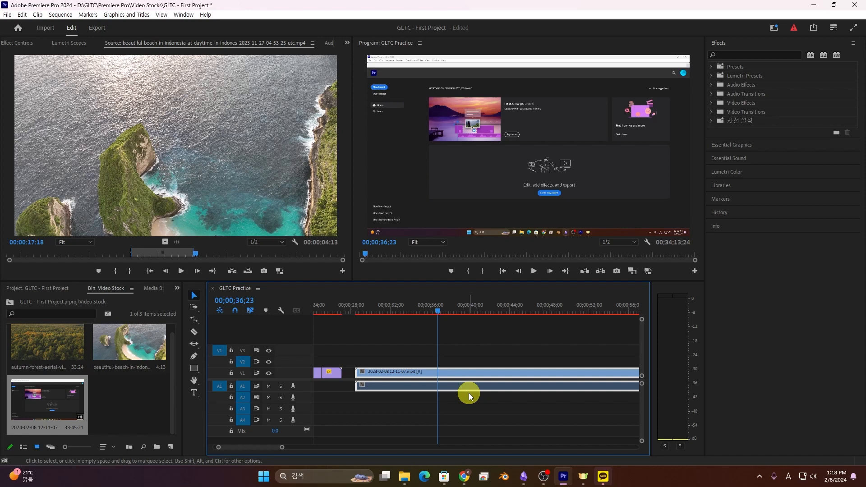
{"action": "right_click", "coordinate": [475, 376]}
{"action": "mouse_move", "coordinate": [530, 380]}
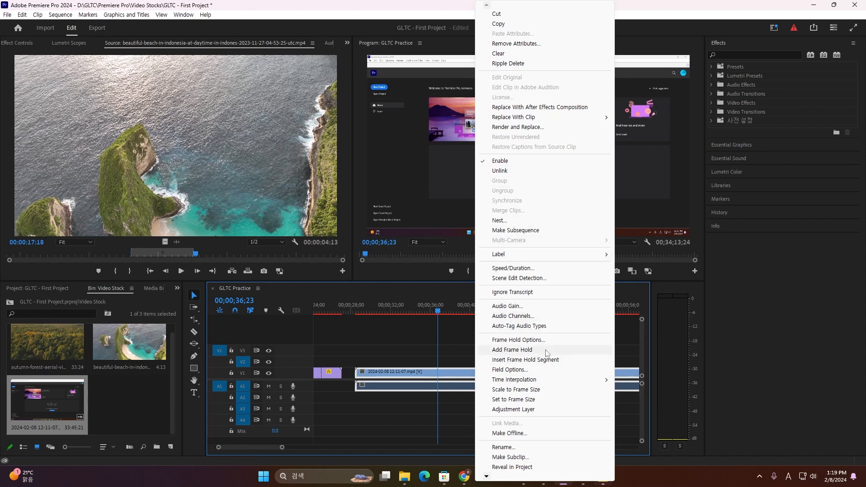
{"action": "mouse_move", "coordinate": [486, 477]}
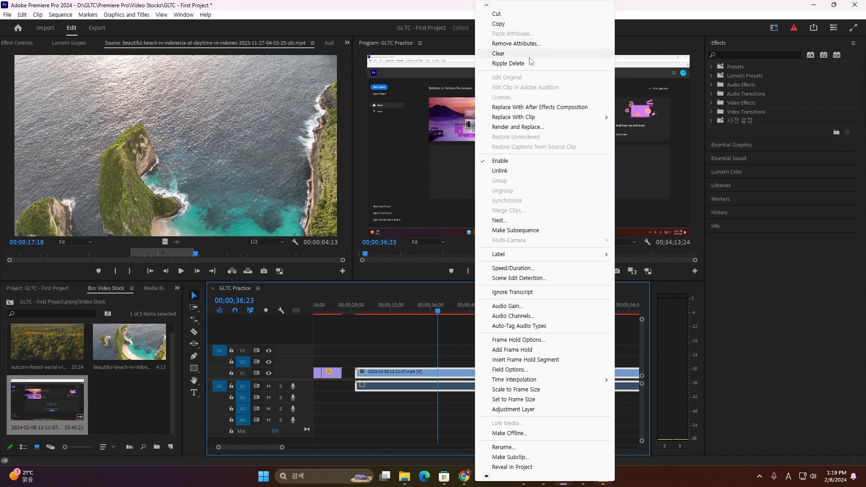
{"action": "left_click", "coordinate": [529, 176]}
Delete only the recording's video portion from track V1, and undo the deletion and the unlinking.
{"action": "left_click", "coordinate": [470, 382]}
{"action": "left_click", "coordinate": [473, 372]}
{"action": "left_click", "coordinate": [470, 389]}
{"action": "left_click", "coordinate": [473, 374]}
{"action": "left_click", "coordinate": [481, 396]}
{"action": "left_click_drag", "start_coordinate": [485, 373], "coordinate": [447, 370]}
{"action": "left_click", "coordinate": [434, 374]}
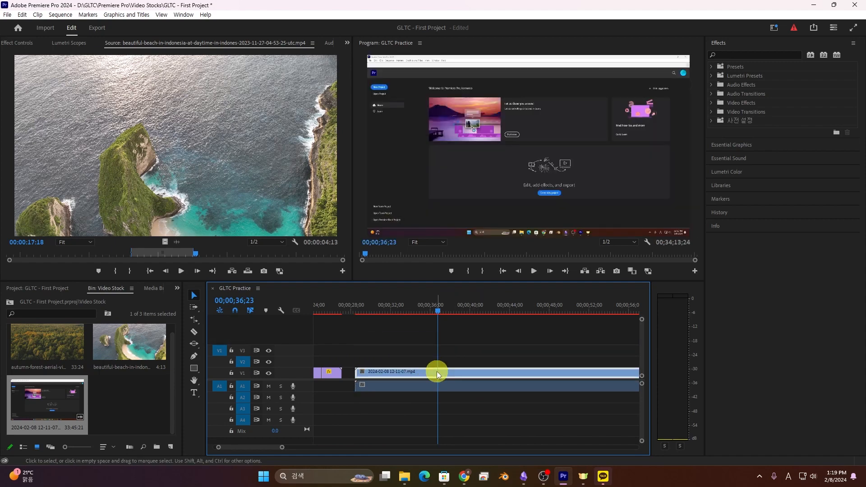
{"action": "key", "text": "Delete"}
{"action": "key", "text": "ctrl+z"}
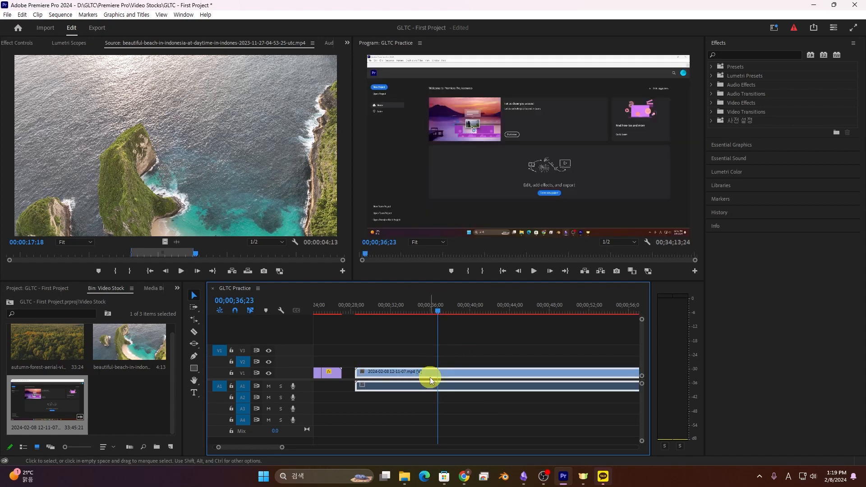
Turn off linked selection for the timeline and select the recording's video and audio portions separately.
{"action": "left_click", "coordinate": [249, 309]}
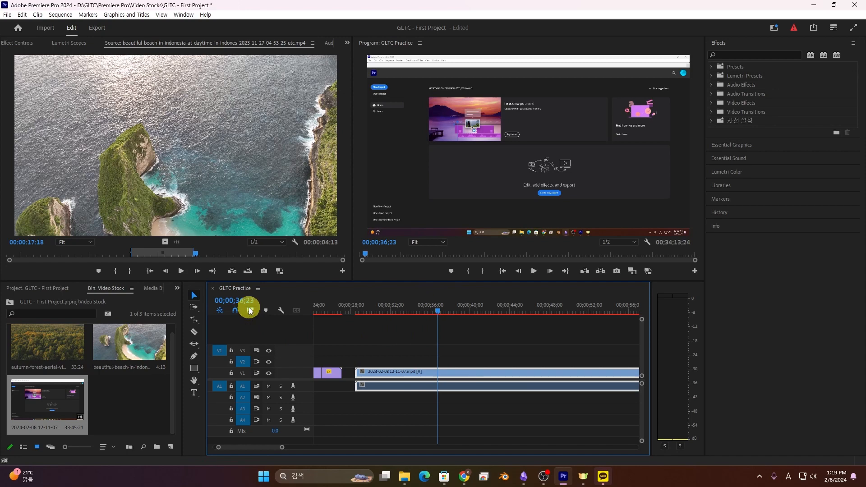
{"action": "left_click", "coordinate": [337, 337]}
{"action": "left_click", "coordinate": [375, 374]}
{"action": "left_click", "coordinate": [376, 386]}
{"action": "left_click", "coordinate": [376, 376]}
{"action": "left_click", "coordinate": [374, 385]}
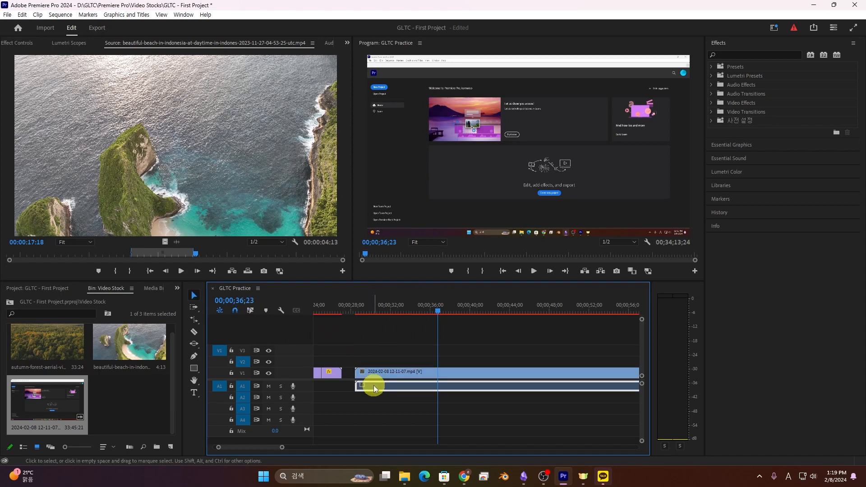
{"action": "left_click", "coordinate": [377, 375]}
Turn linked selection back on, select the recording with its audio, and clear the selection.
{"action": "left_click", "coordinate": [250, 310]}
{"action": "left_click", "coordinate": [415, 388]}
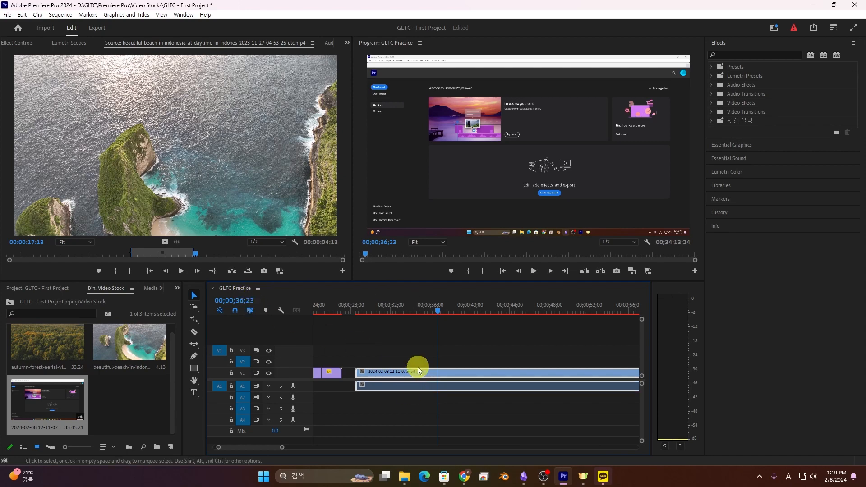
{"action": "left_click", "coordinate": [416, 347]}
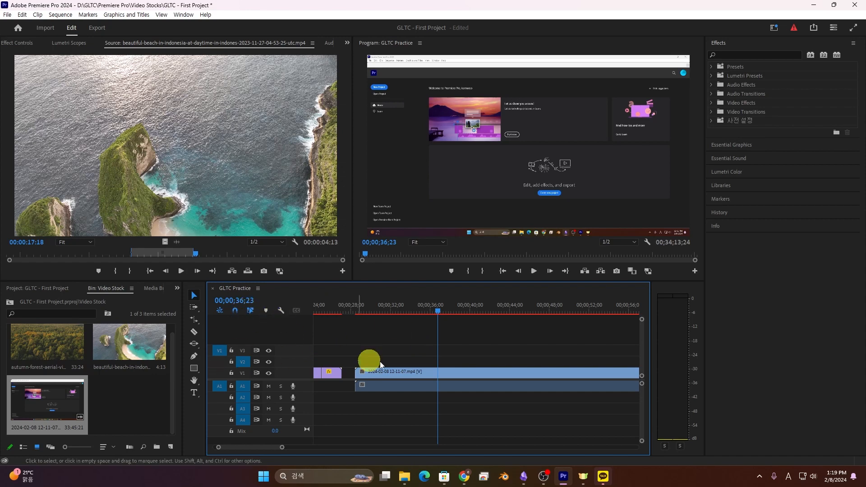
Add a marker to the GLTC Practice sequence and move it, with the playhead, to 00;13;23;07.
{"action": "right_click", "coordinate": [457, 371]}
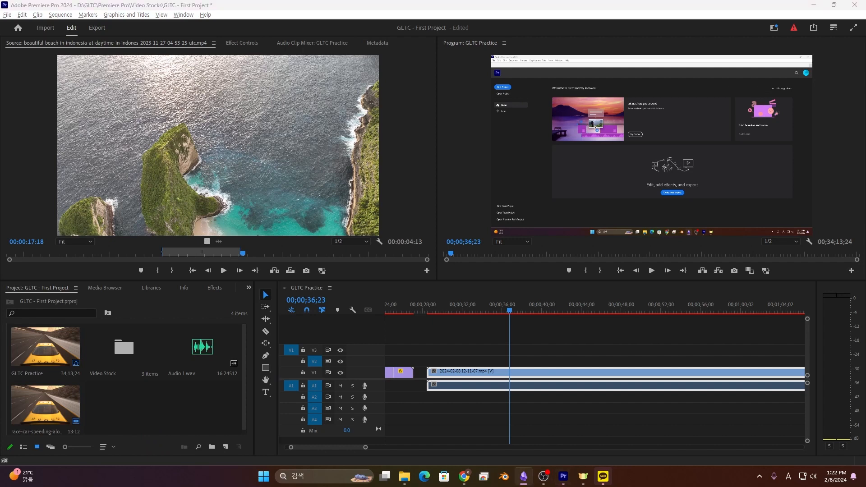
{"action": "left_click", "coordinate": [570, 271]}
{"action": "left_click_drag", "start_coordinate": [451, 248], "coordinate": [606, 247]}
{"action": "left_click_drag", "start_coordinate": [591, 314], "coordinate": [521, 304]}
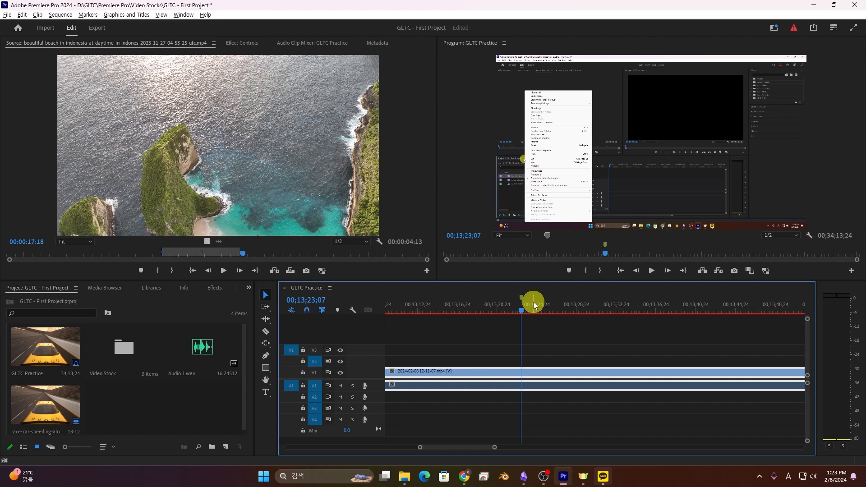
Stretch the sequence marker into a range ending at about 00;13;55;10.
{"action": "left_click_drag", "start_coordinate": [533, 306], "coordinate": [335, 352]}
{"action": "key", "text": "minus"}
{"action": "key", "text": "minus"}
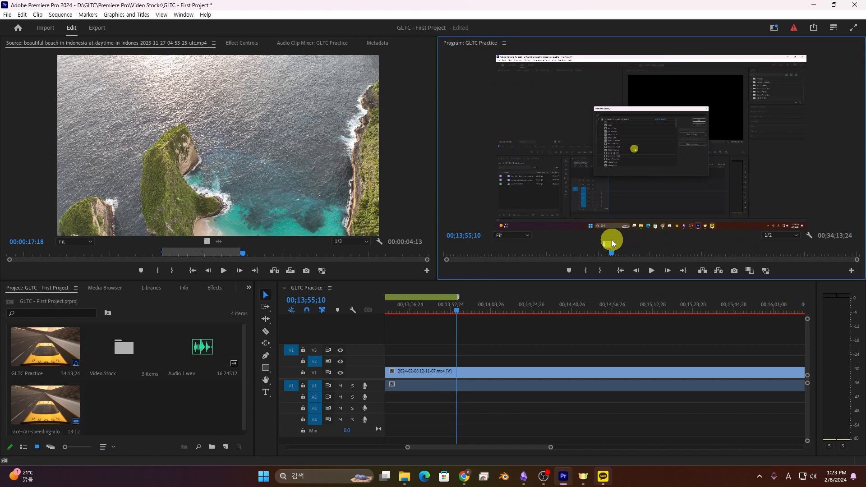
{"action": "scroll", "coordinate": [433, 311], "scroll_direction": "down", "scroll_amount": 3}
Name the sequence marker "Mistake Part", add the comment "Delete and crop it", and colour it red.
{"action": "double_click", "coordinate": [476, 296]}
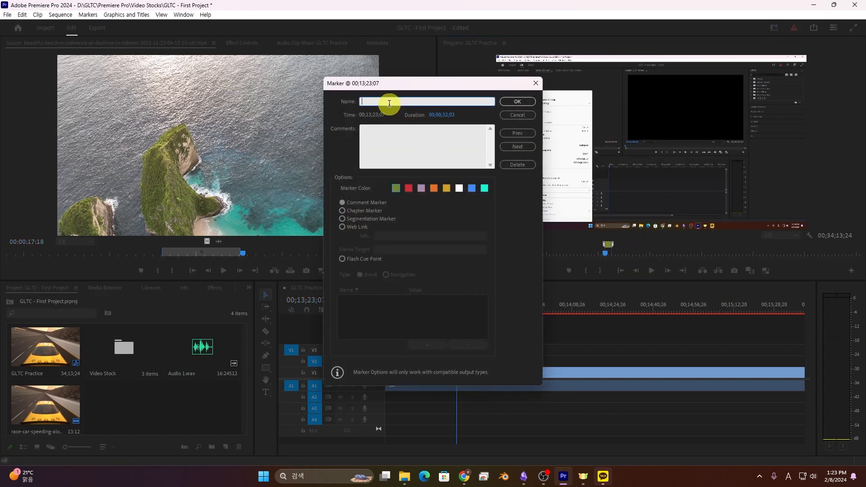
{"action": "type", "text": "Mistake Part"}
{"action": "left_click", "coordinate": [403, 129]}
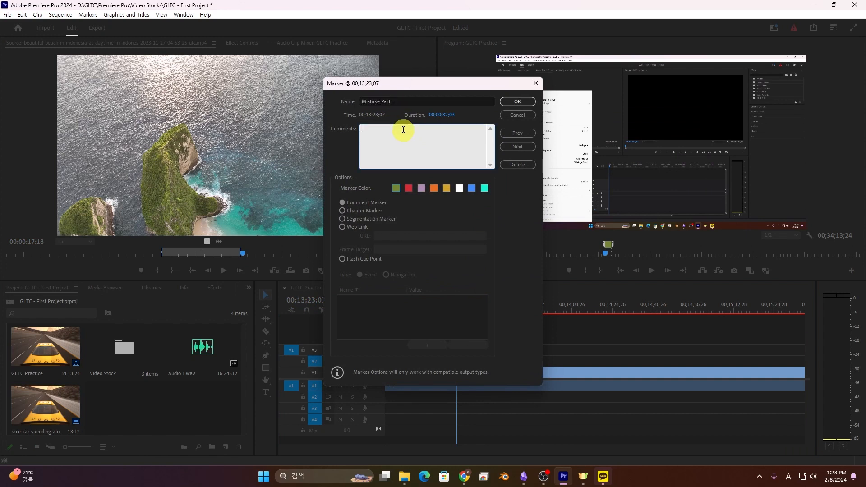
{"action": "type", "text": "Delete and"}
{"action": "left_click", "coordinate": [410, 188]}
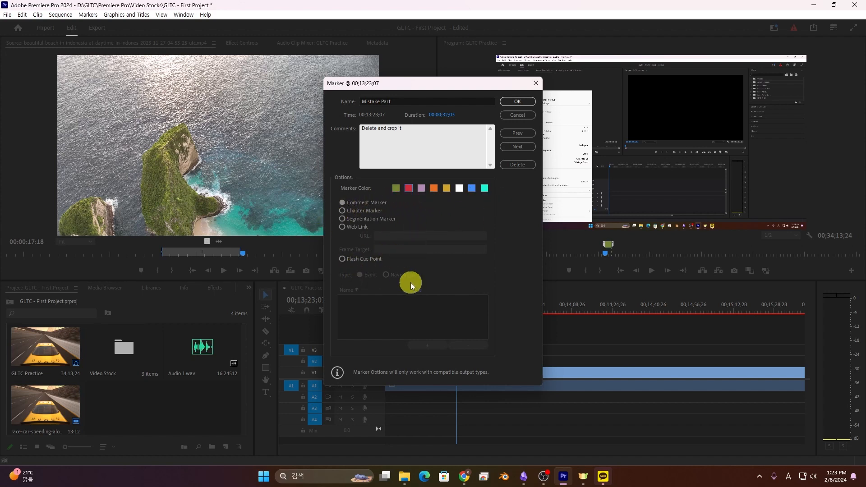
{"action": "left_click", "coordinate": [523, 99]}
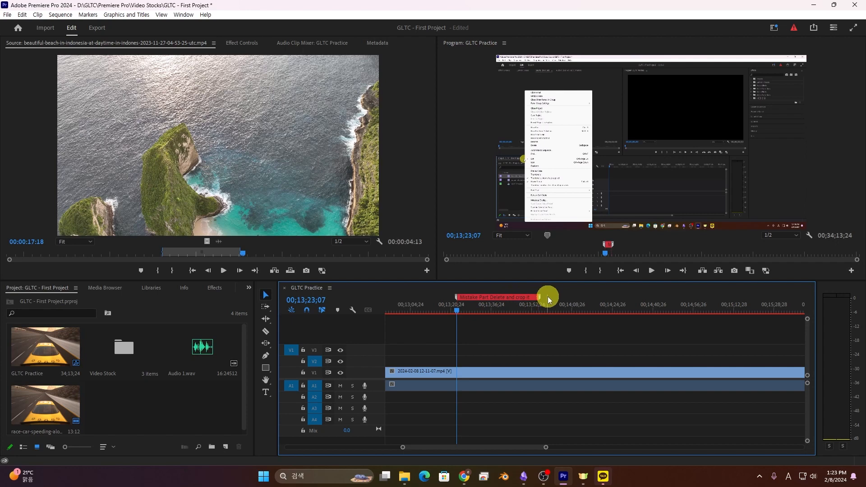
Play the start of the marked range, and move the Mistake Part marker earlier to about 00;13;16;14.
{"action": "key", "text": "space"}
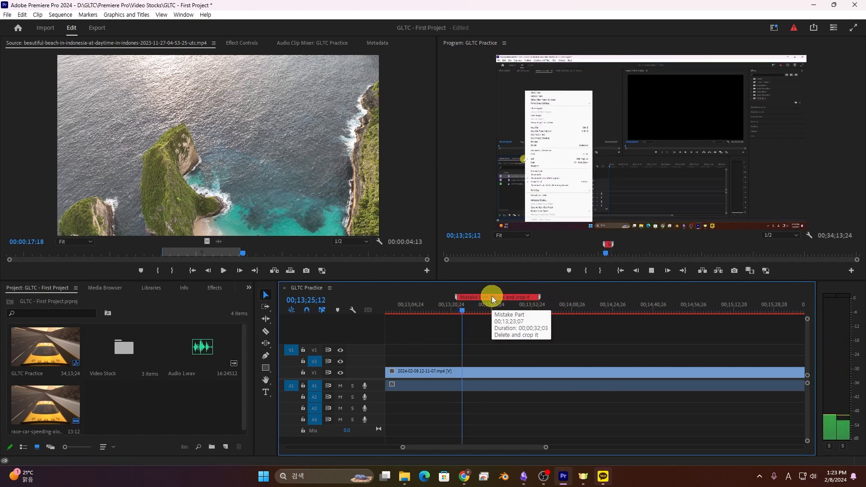
{"action": "key", "text": "space"}
{"action": "mouse_move", "coordinate": [487, 294]}
{"action": "left_mouse_down"}
{"action": "mouse_move", "coordinate": [538, 294]}
{"action": "mouse_move", "coordinate": [448, 288]}
{"action": "mouse_move", "coordinate": [467, 286]}
{"action": "left_mouse_up"}
{"action": "left_click", "coordinate": [470, 288]}
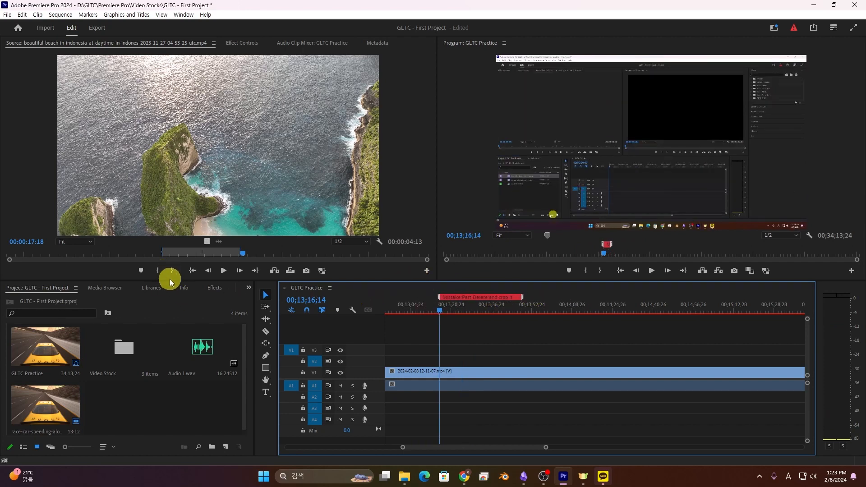
Mark the beach source clip at 00:00:17:18 with a marker lasting 00:00:03:18 and named "Mistake videoi".
{"action": "left_click", "coordinate": [140, 271]}
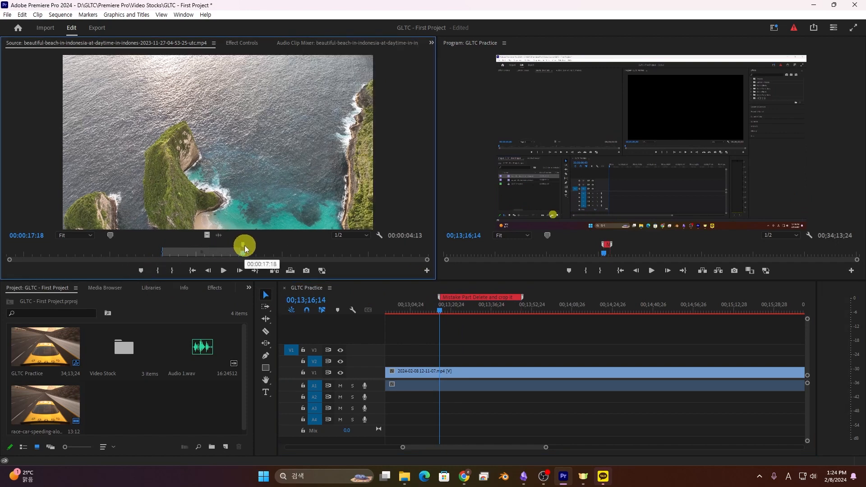
{"action": "left_click_drag", "start_coordinate": [245, 246], "coordinate": [305, 246]}
{"action": "double_click", "coordinate": [272, 244]}
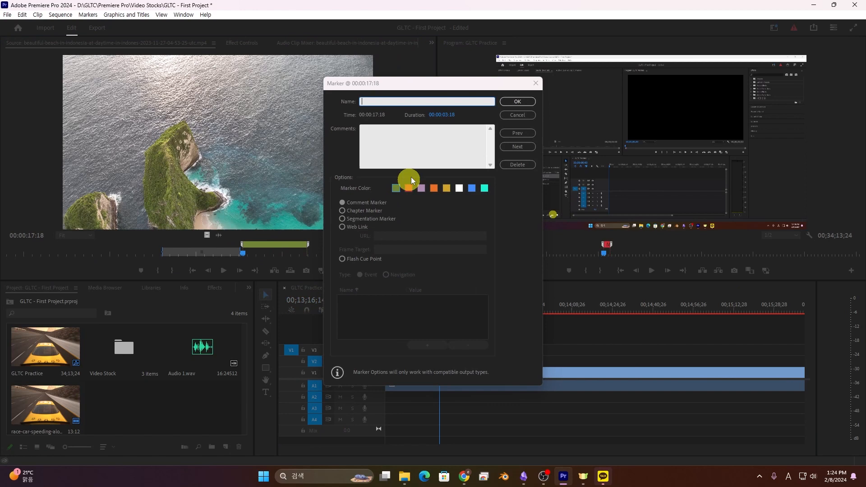
{"action": "type", "text": "M"}
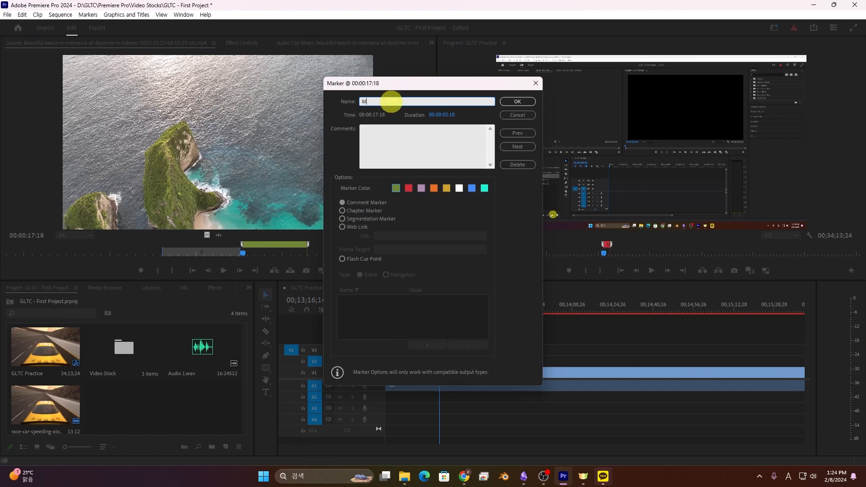
{"action": "type", "text": "istake videoi"}
{"action": "key", "text": "Return"}
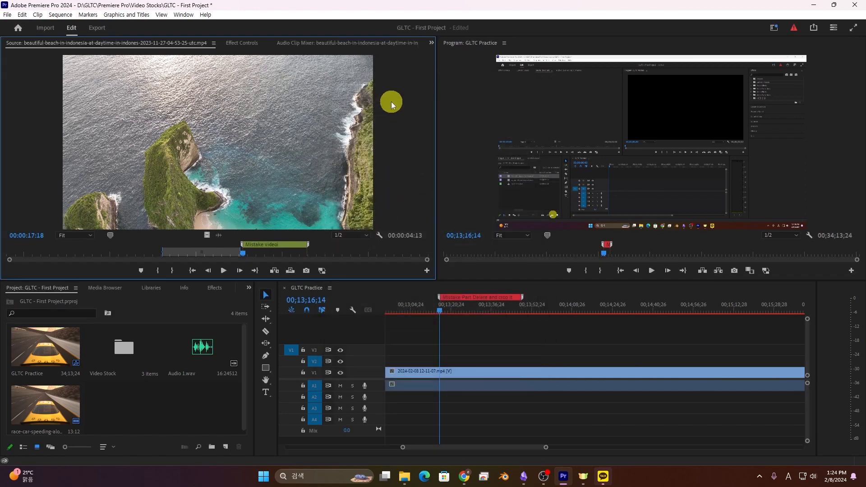
{"action": "left_click", "coordinate": [251, 252]}
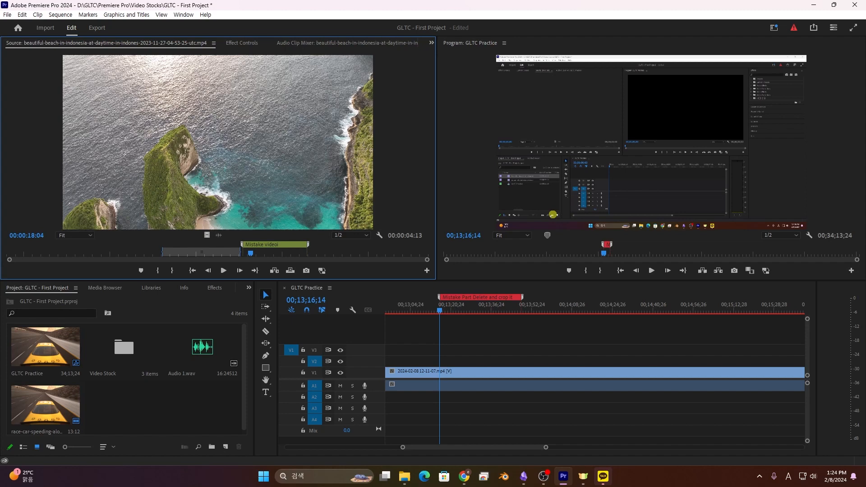
Open the Mistake Part sequence marker's settings to review its name, duration and comment, leaving them unchanged.
{"action": "left_click", "coordinate": [519, 351]}
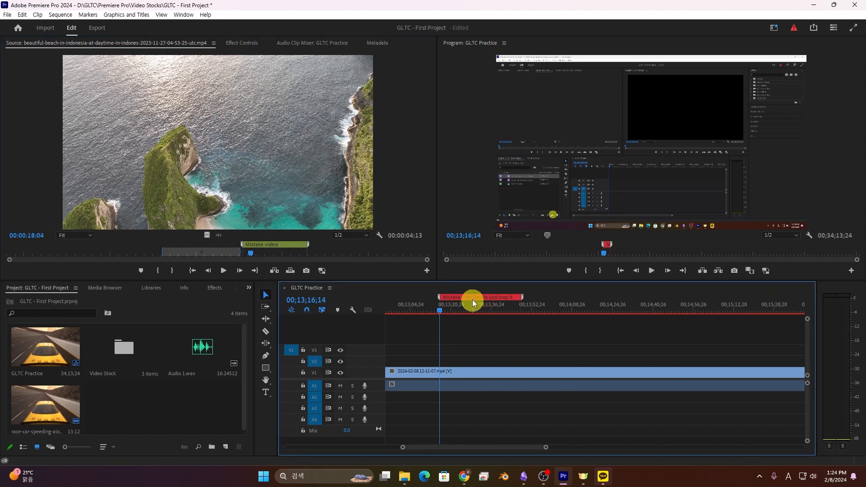
{"action": "mouse_move", "coordinate": [474, 298]}
{"action": "double_click", "coordinate": [473, 297]}
{"action": "type", "text": "m"}
{"action": "left_click", "coordinate": [535, 83]}
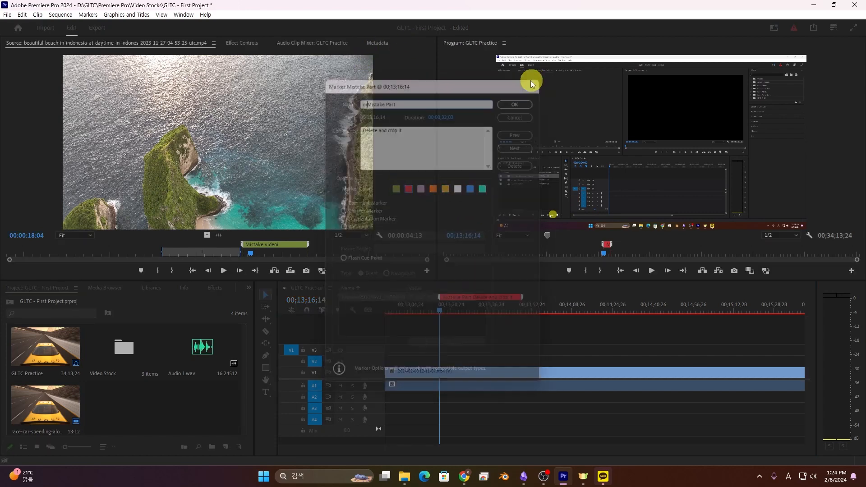
{"action": "key", "text": "m"}
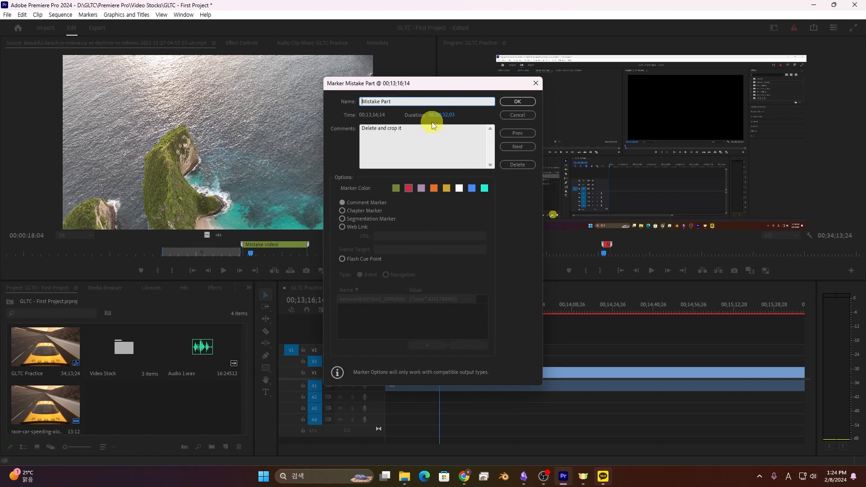
{"action": "left_click", "coordinate": [537, 87]}
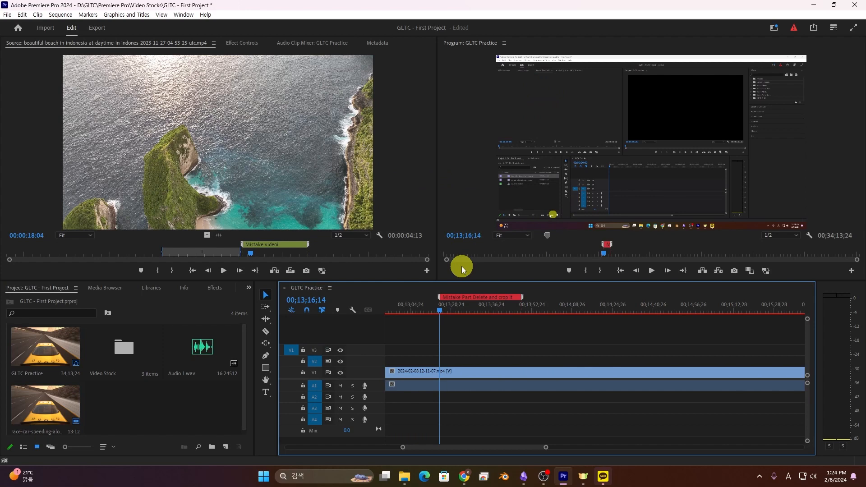
{"action": "scroll", "coordinate": [423, 402], "scroll_direction": "down", "scroll_amount": 5}
{"action": "scroll", "coordinate": [424, 393], "scroll_direction": "down", "scroll_amount": 10}
{"action": "scroll", "coordinate": [447, 382], "scroll_direction": "up", "scroll_amount": 4}
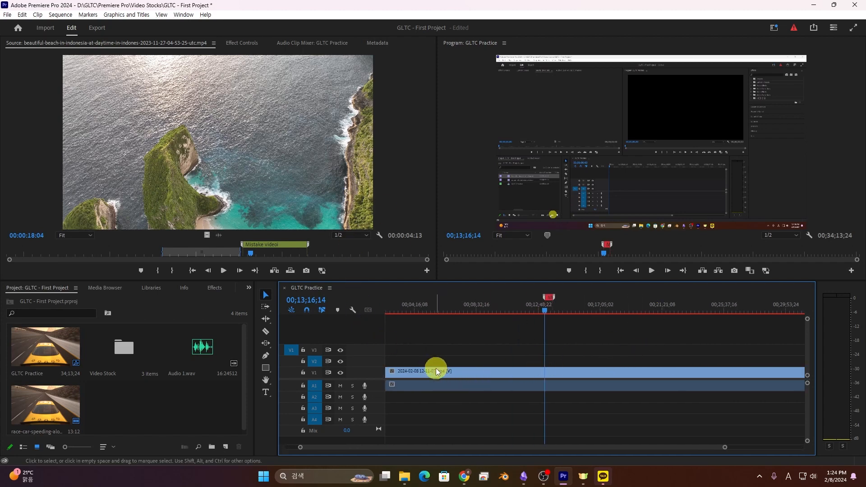
{"action": "left_click", "coordinate": [437, 370]}
{"action": "left_click", "coordinate": [511, 239]}
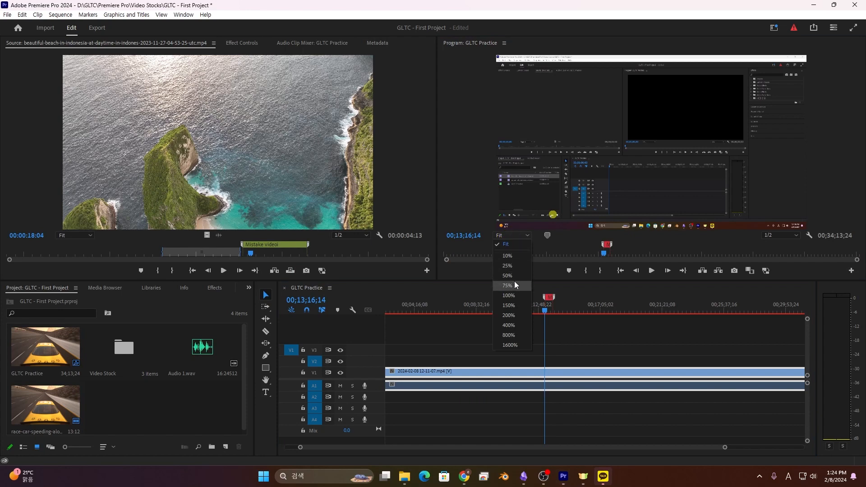
{"action": "left_click", "coordinate": [513, 285]}
{"action": "left_click", "coordinate": [514, 235]}
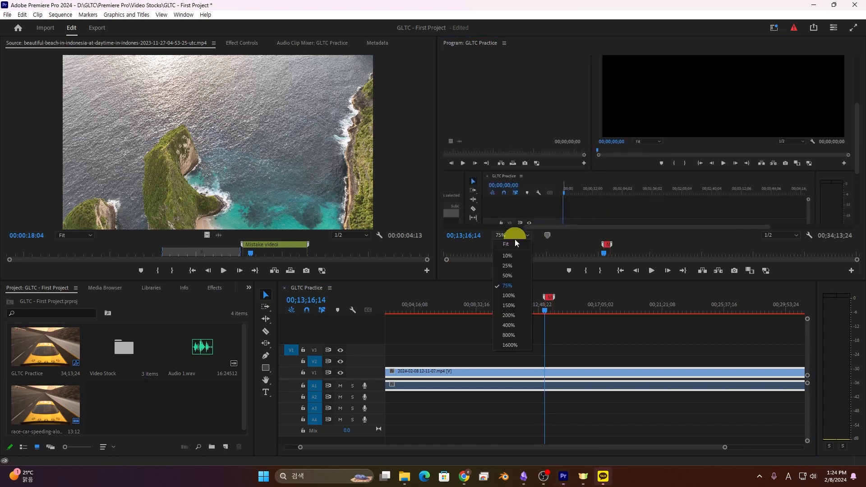
{"action": "left_click", "coordinate": [513, 266]}
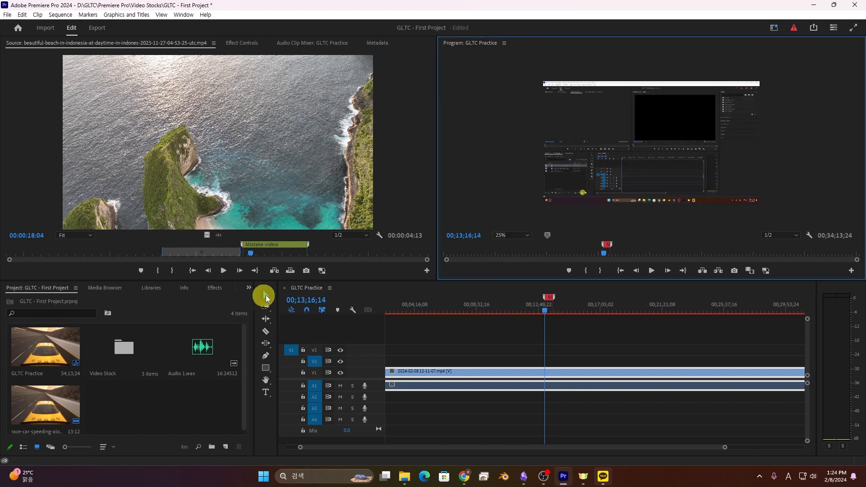
{"action": "left_click", "coordinate": [471, 377]}
{"action": "left_click", "coordinate": [603, 160]}
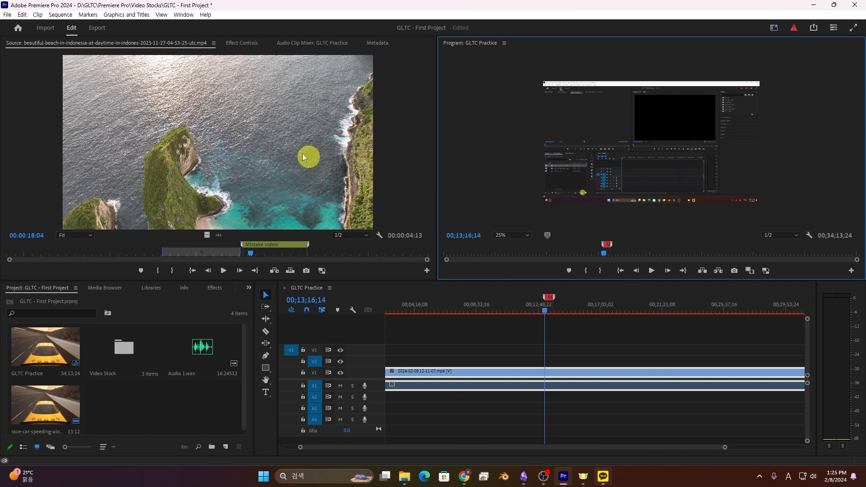
{"action": "left_click", "coordinate": [240, 42]}
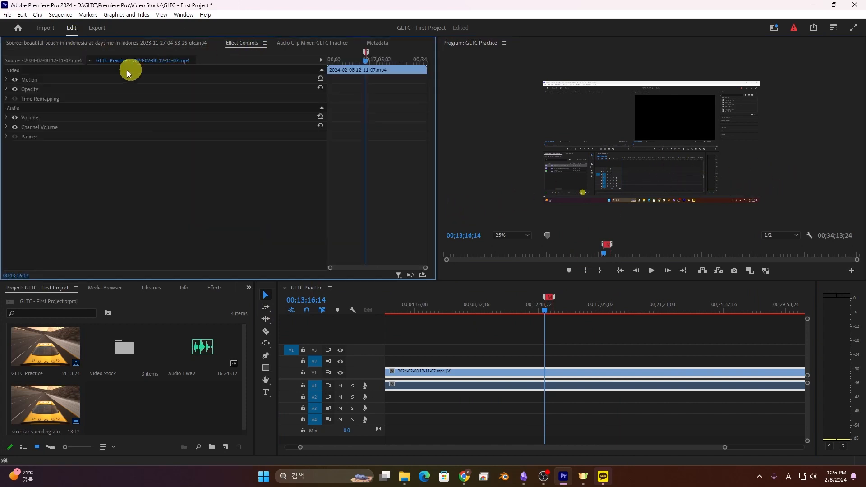
{"action": "left_click", "coordinate": [7, 79]}
{"action": "left_click", "coordinate": [62, 80]}
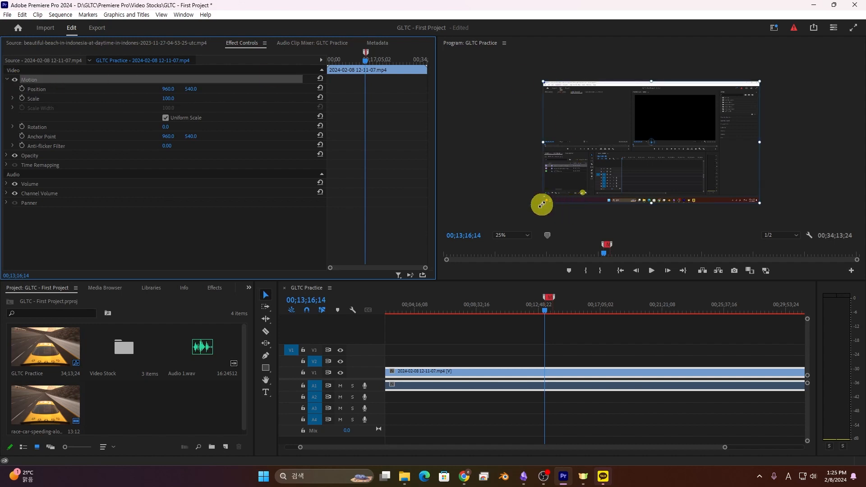
Try resizing the recording with its corner handles in the Program monitor, and undo the scale changes.
{"action": "mouse_move", "coordinate": [543, 202]}
{"action": "left_mouse_down"}
{"action": "mouse_move", "coordinate": [687, 137]}
{"action": "mouse_move", "coordinate": [537, 201]}
{"action": "left_mouse_up"}
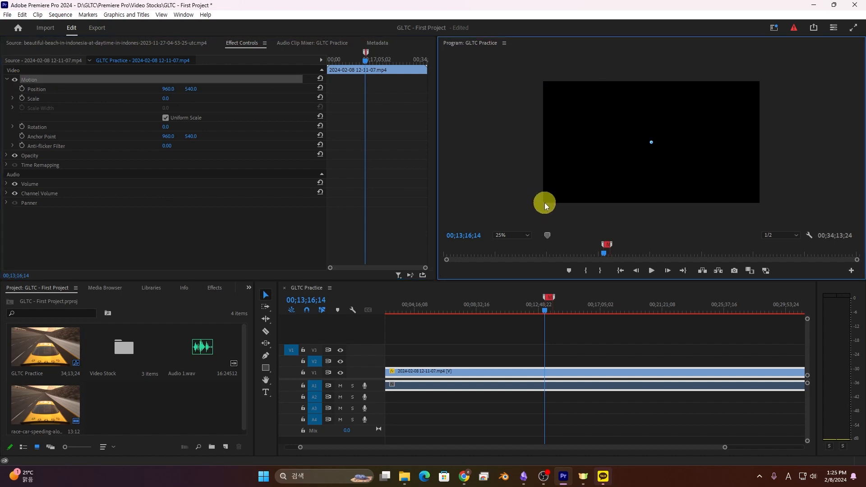
{"action": "left_click_drag", "start_coordinate": [657, 143], "coordinate": [756, 186]}
{"action": "key", "text": "ctrl+z"}
{"action": "left_click_drag", "start_coordinate": [543, 203], "coordinate": [419, 240]}
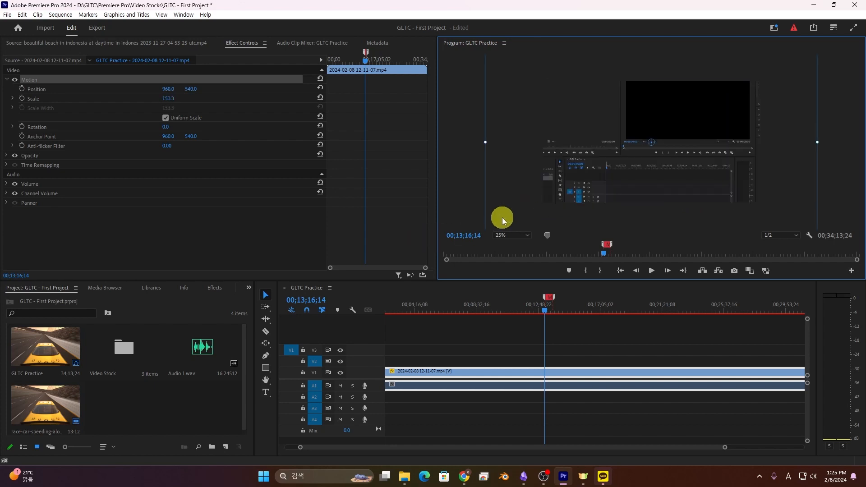
{"action": "key", "text": "ctrl+z"}
{"action": "key", "text": "ctrl+z"}
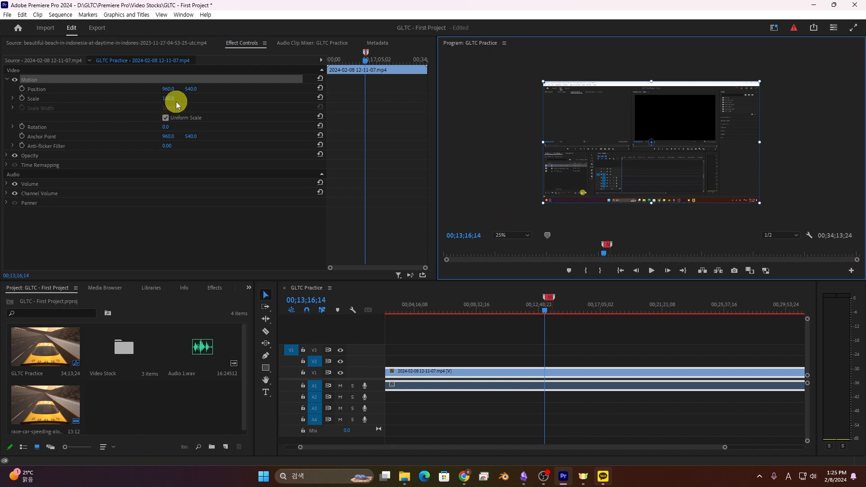
{"action": "left_click_drag", "start_coordinate": [176, 101], "coordinate": [267, 147]}
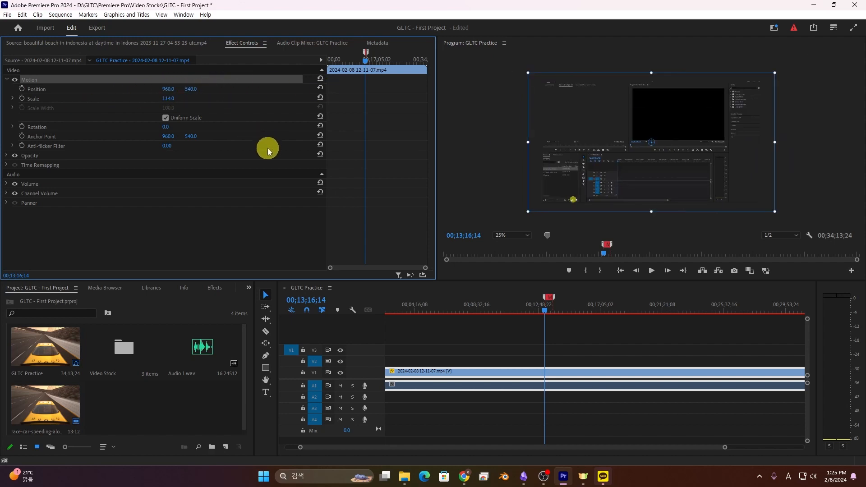
{"action": "left_click", "coordinate": [177, 98]}
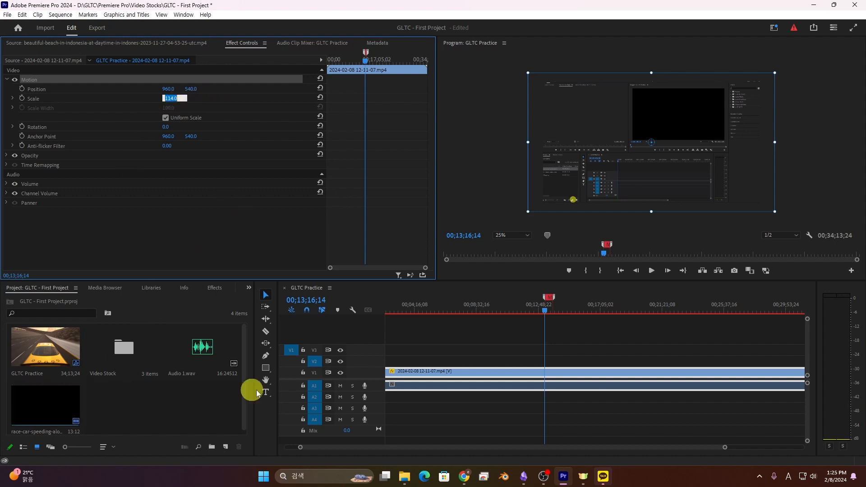
Move the race car segments from V1 up to V2 so they overlay the screen recording from about 00;00;38;00.
{"action": "scroll", "coordinate": [439, 364], "scroll_direction": "down", "scroll_amount": 3}
{"action": "scroll", "coordinate": [440, 361], "scroll_direction": "down", "scroll_amount": 3}
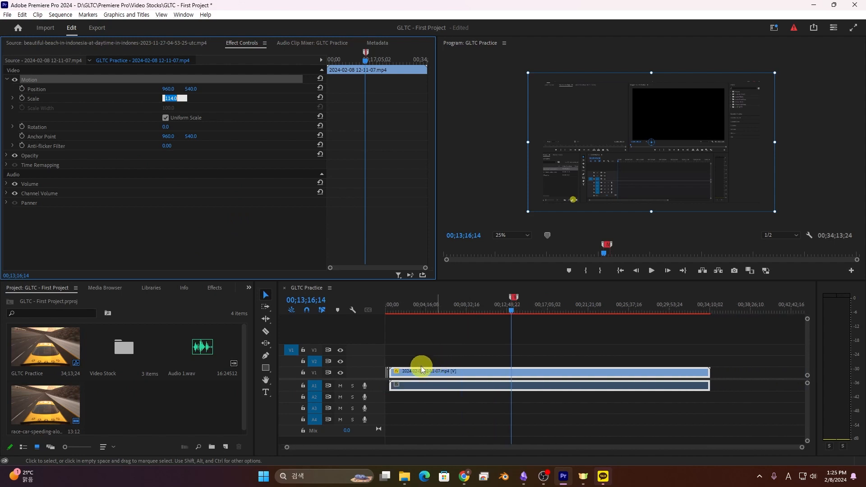
{"action": "scroll", "coordinate": [406, 371], "scroll_direction": "up", "scroll_amount": 4}
{"action": "scroll", "coordinate": [406, 371], "scroll_direction": "up", "scroll_amount": 5}
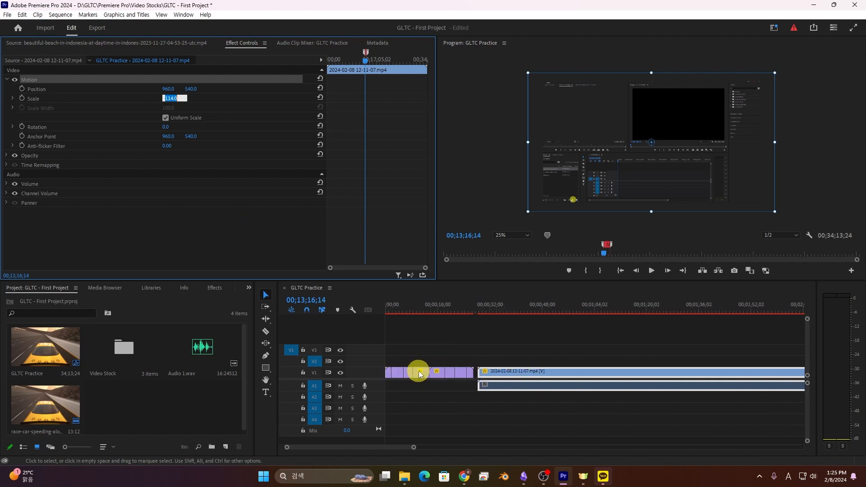
{"action": "left_click_drag", "start_coordinate": [465, 395], "coordinate": [248, 353]}
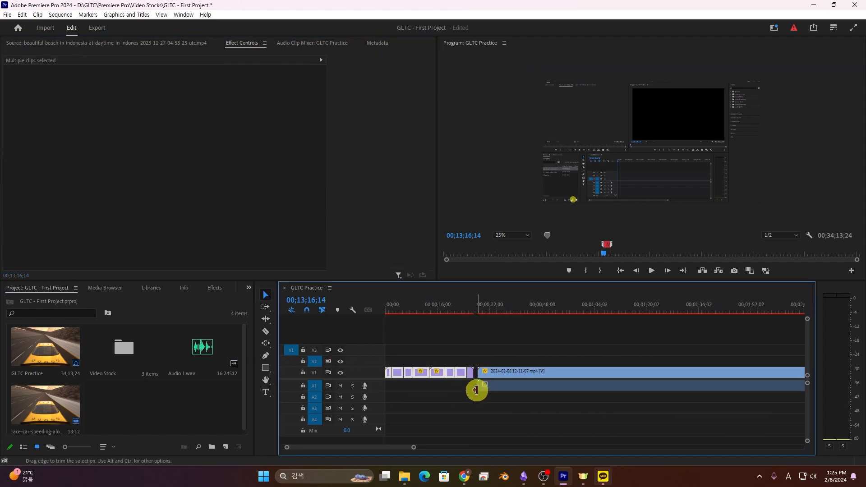
{"action": "left_click_drag", "start_coordinate": [396, 371], "coordinate": [520, 362]}
Play the sequence across the point where the race car segments on V2 begin to cover the recording.
{"action": "left_click_drag", "start_coordinate": [528, 308], "coordinate": [500, 304]}
{"action": "key", "text": "space"}
{"action": "key", "text": "="}
{"action": "key", "text": "="}
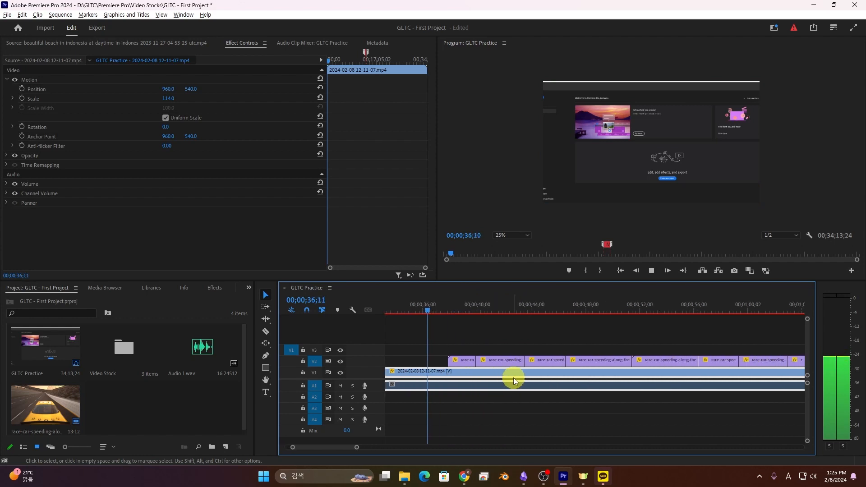
{"action": "left_click", "coordinate": [446, 308]}
{"action": "key", "text": "space"}
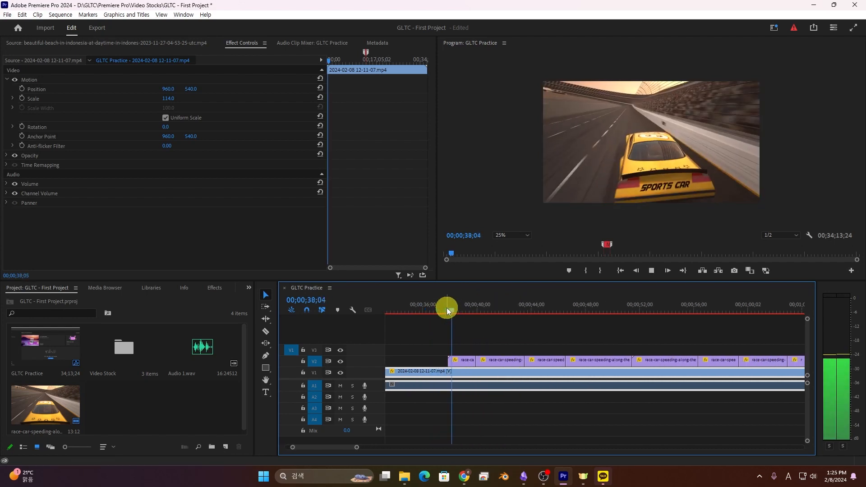
Delete the race car segments following the first one on V2, and extend the remaining segment to about 00;00;47;15.
{"action": "left_click", "coordinate": [466, 361]}
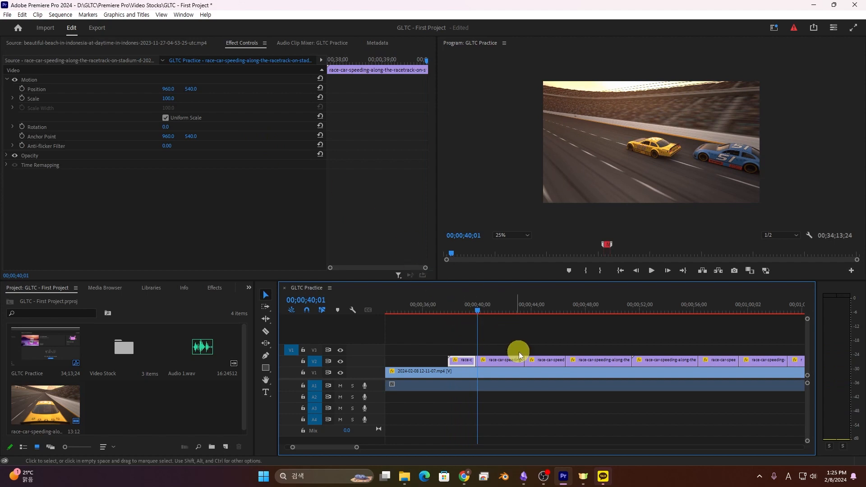
{"action": "key", "text": "minus"}
{"action": "key", "text": "minus"}
{"action": "key", "text": "minus"}
{"action": "left_click_drag", "start_coordinate": [631, 346], "coordinate": [546, 359]}
{"action": "key", "text": "Delete"}
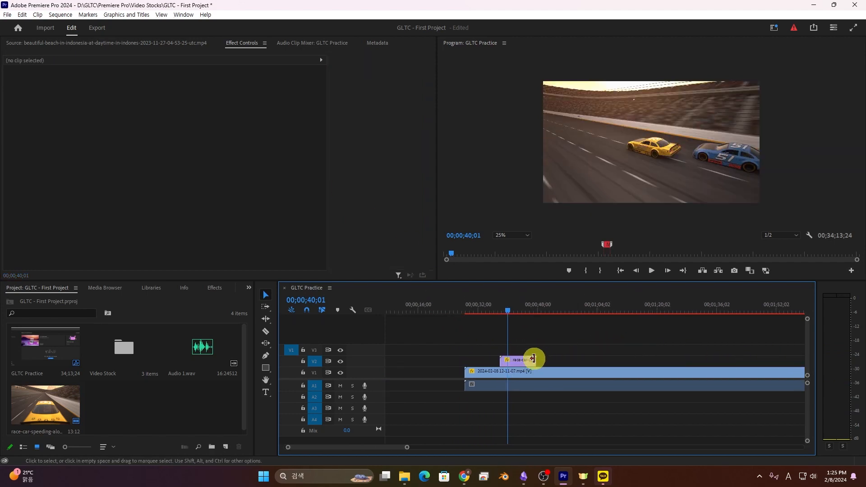
Set the V2 race car clip's Scale to 33 and its vertical Position to 922.
{"action": "key", "text": "equal"}
{"action": "key", "text": "equal"}
{"action": "key", "text": "equal"}
{"action": "left_click", "coordinate": [505, 363]}
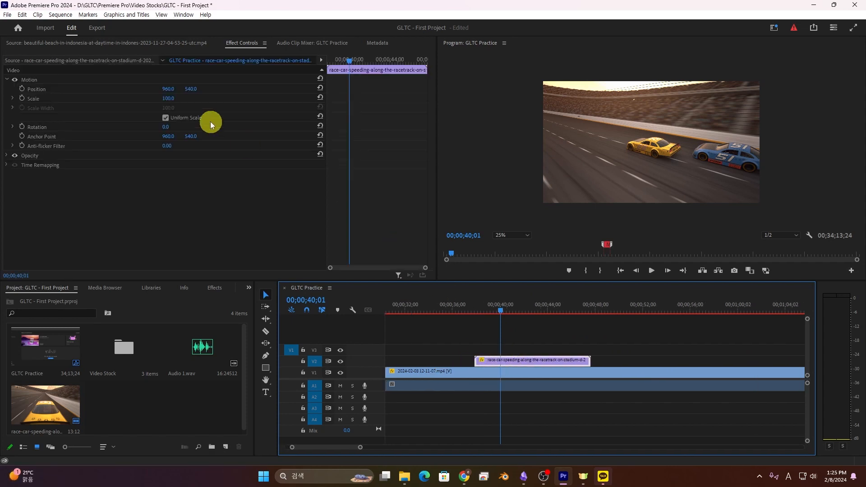
{"action": "left_click", "coordinate": [160, 98]}
{"action": "left_click", "coordinate": [176, 98]}
{"action": "key", "text": "Escape"}
{"action": "left_click_drag", "start_coordinate": [180, 100], "coordinate": [116, 95]}
{"action": "left_click_drag", "start_coordinate": [190, 90], "coordinate": [358, 67]}
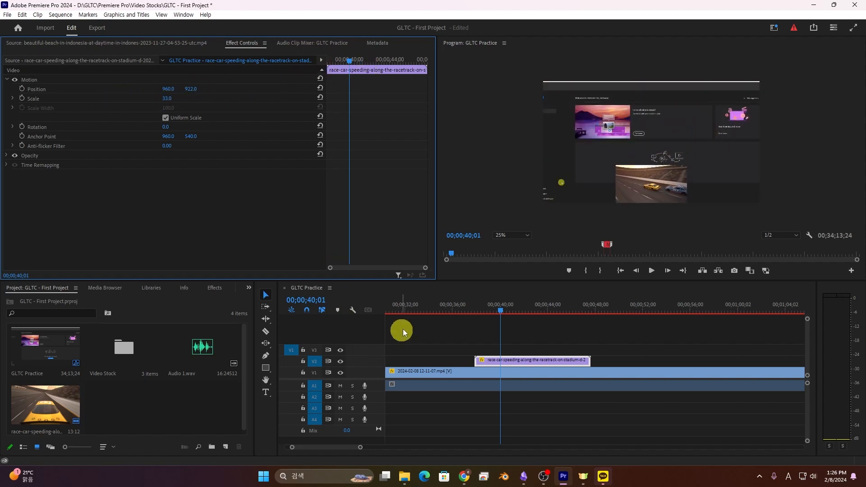
Move the V2 race car clip earlier so it starts together with the recording on V1.
{"action": "left_click", "coordinate": [416, 305]}
{"action": "key", "text": "space"}
{"action": "scroll", "coordinate": [514, 347], "scroll_direction": "up", "scroll_amount": 3}
{"action": "left_click_drag", "start_coordinate": [561, 361], "coordinate": [454, 362]}
Play the overlaid clips from near their start, stop at 00;00;34;15, and activate the Ripple Edit tool.
{"action": "left_click", "coordinate": [438, 310]}
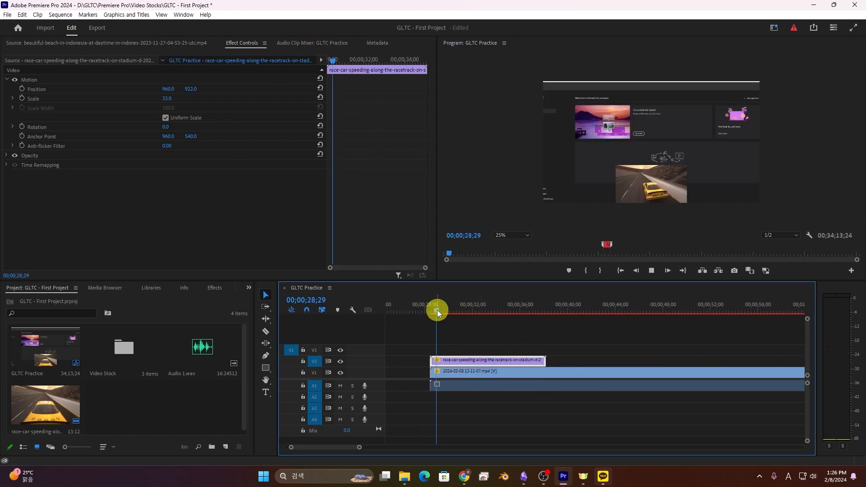
{"action": "key", "text": "space"}
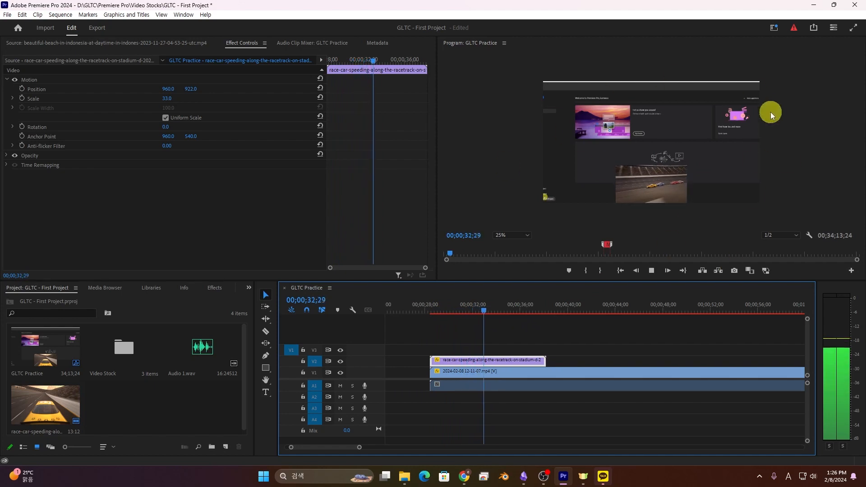
{"action": "key", "text": "space"}
{"action": "key", "text": "b"}
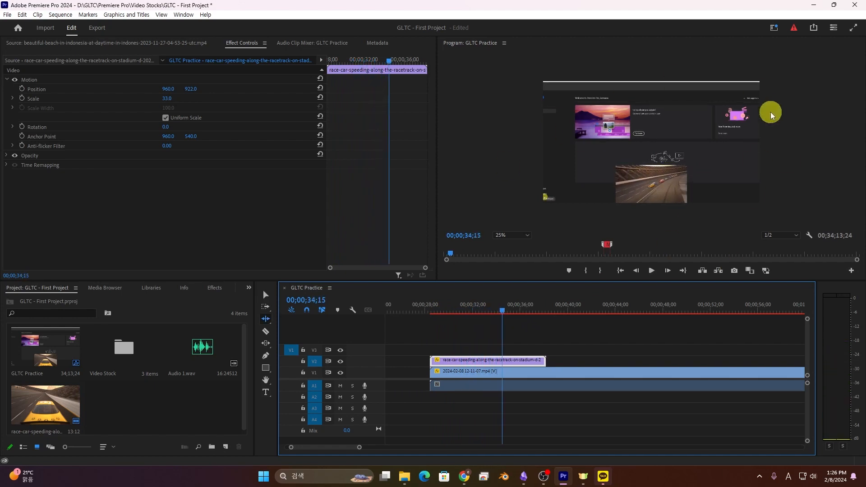